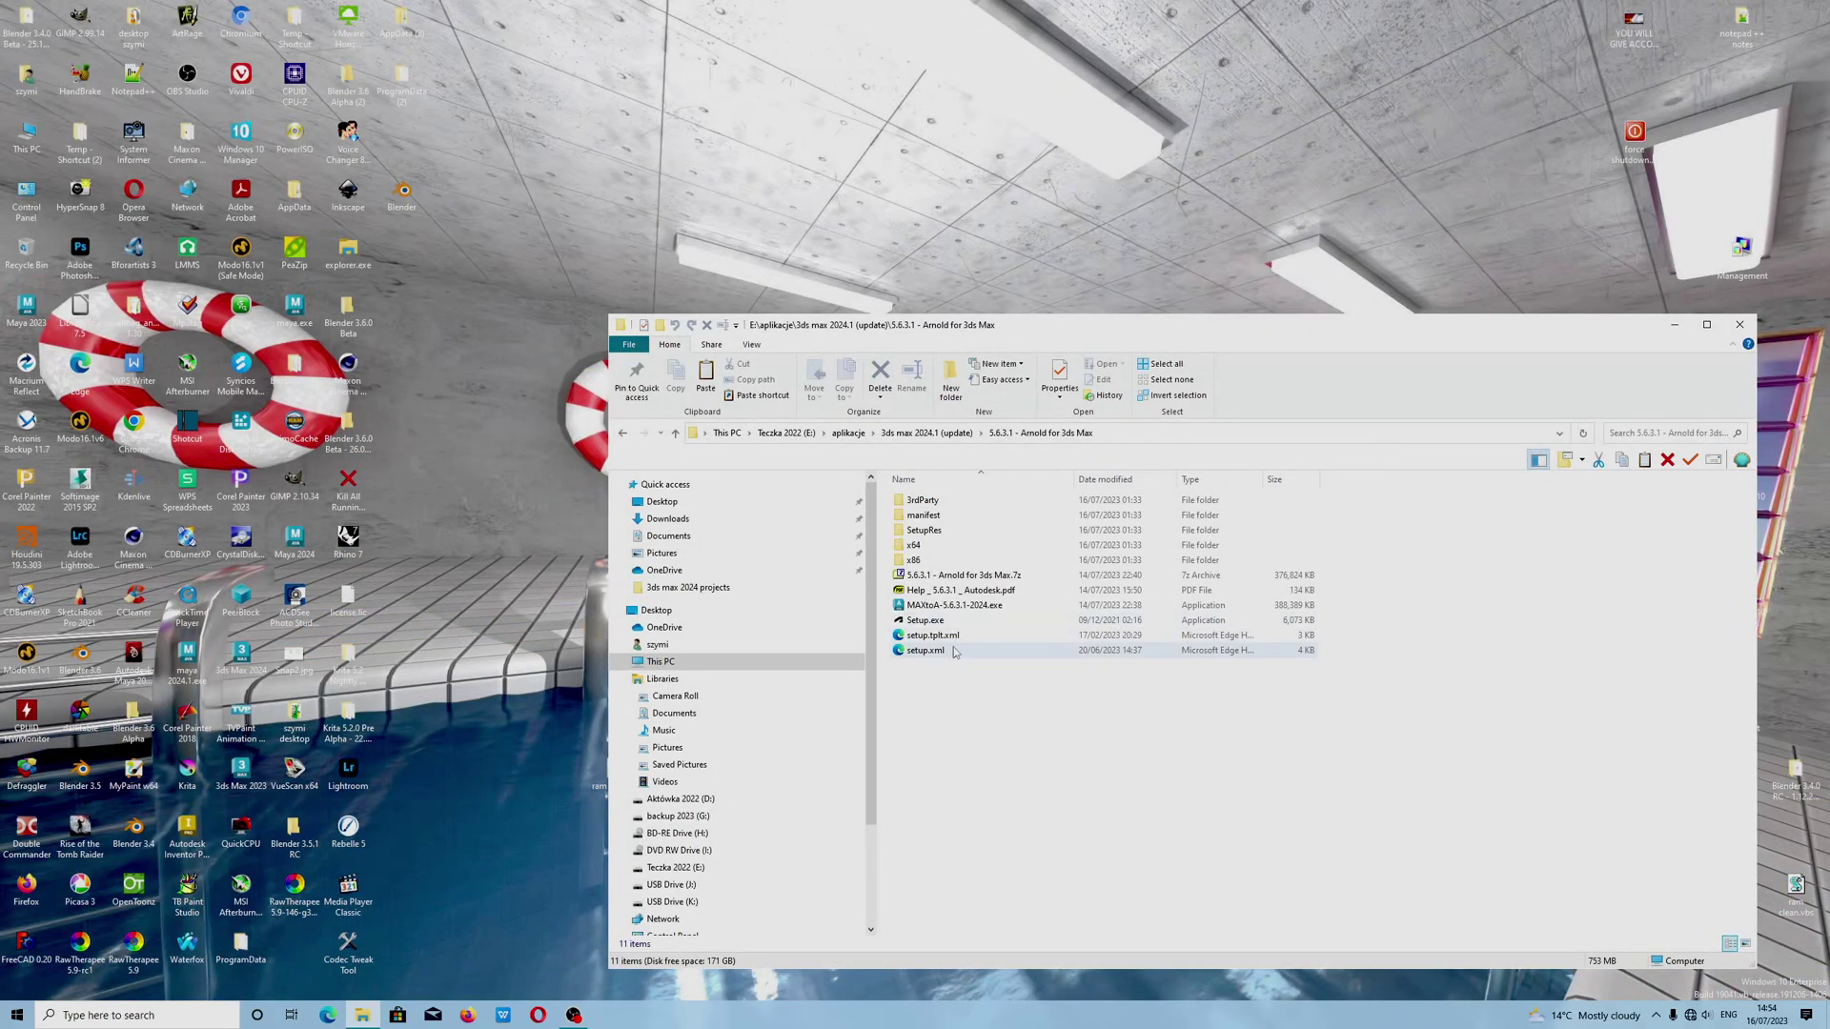
# Maximize the 5.6.3.1 - Arnold for 3ds Max folder window and select only the Arnold help PDF
pyautogui.click(1706, 324)
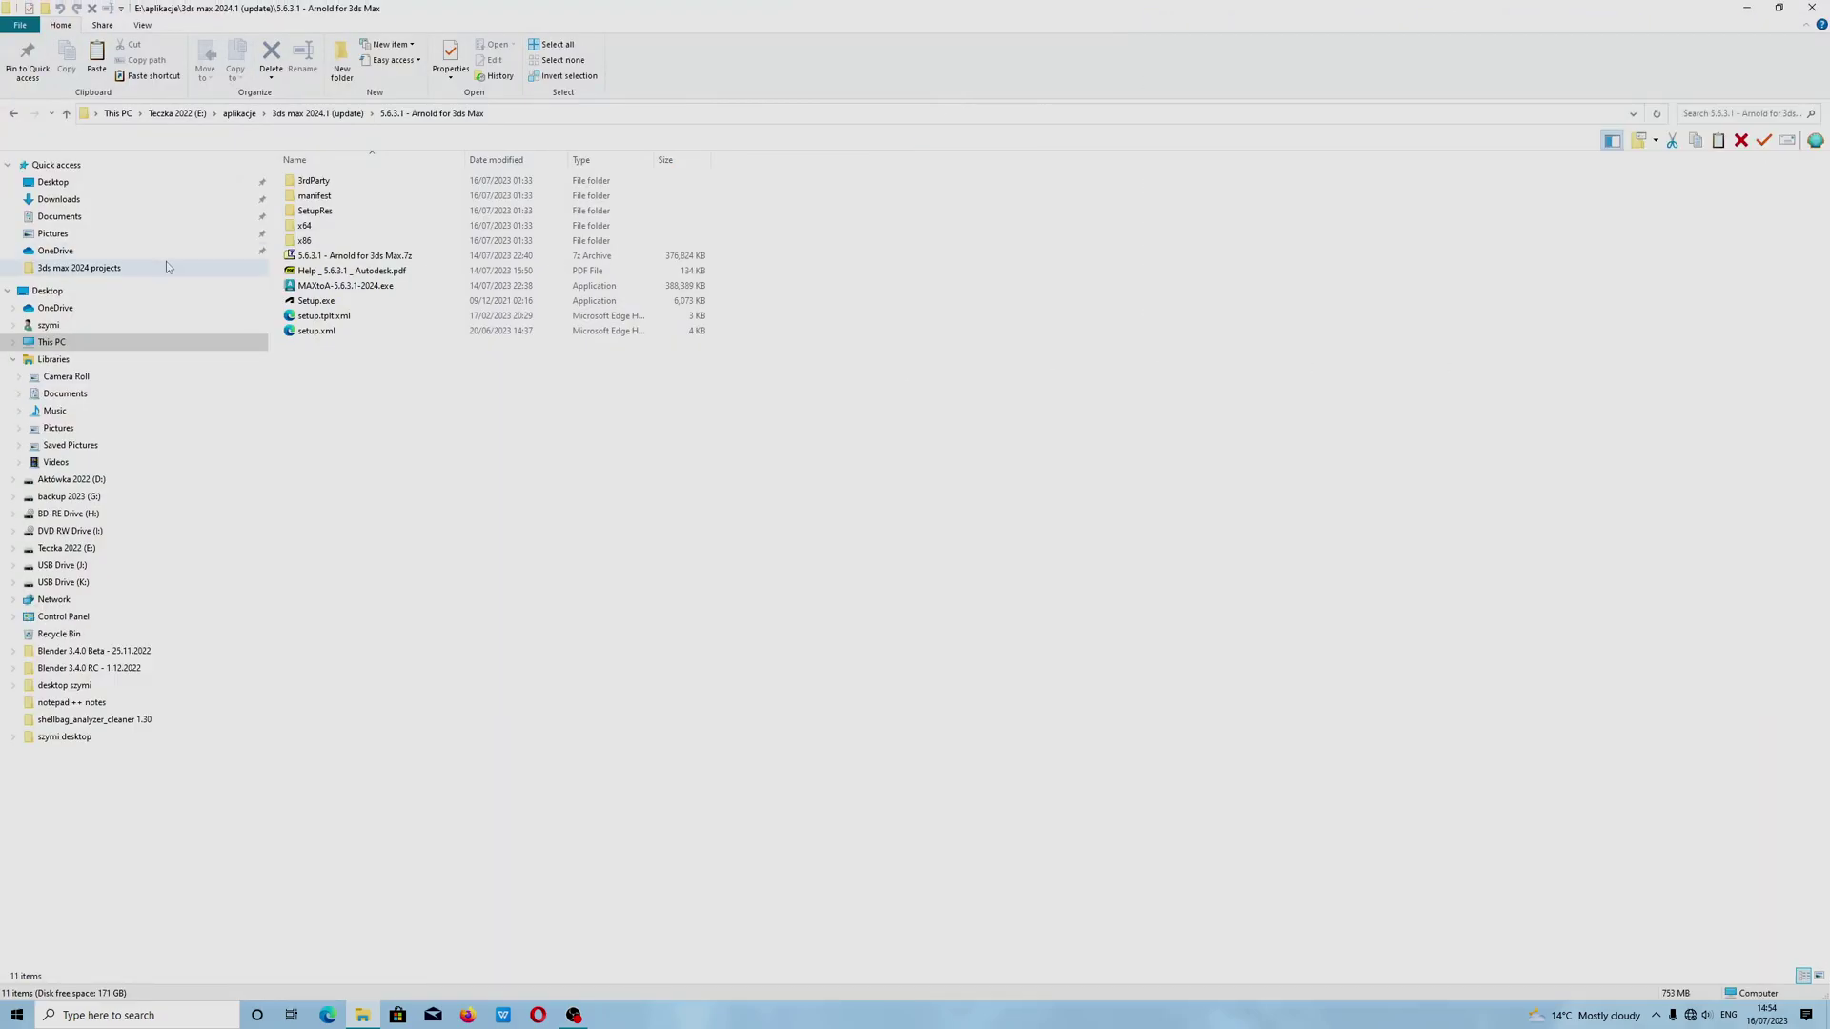
pyautogui.moveTo(345, 368); pyautogui.dragTo(354, 172)
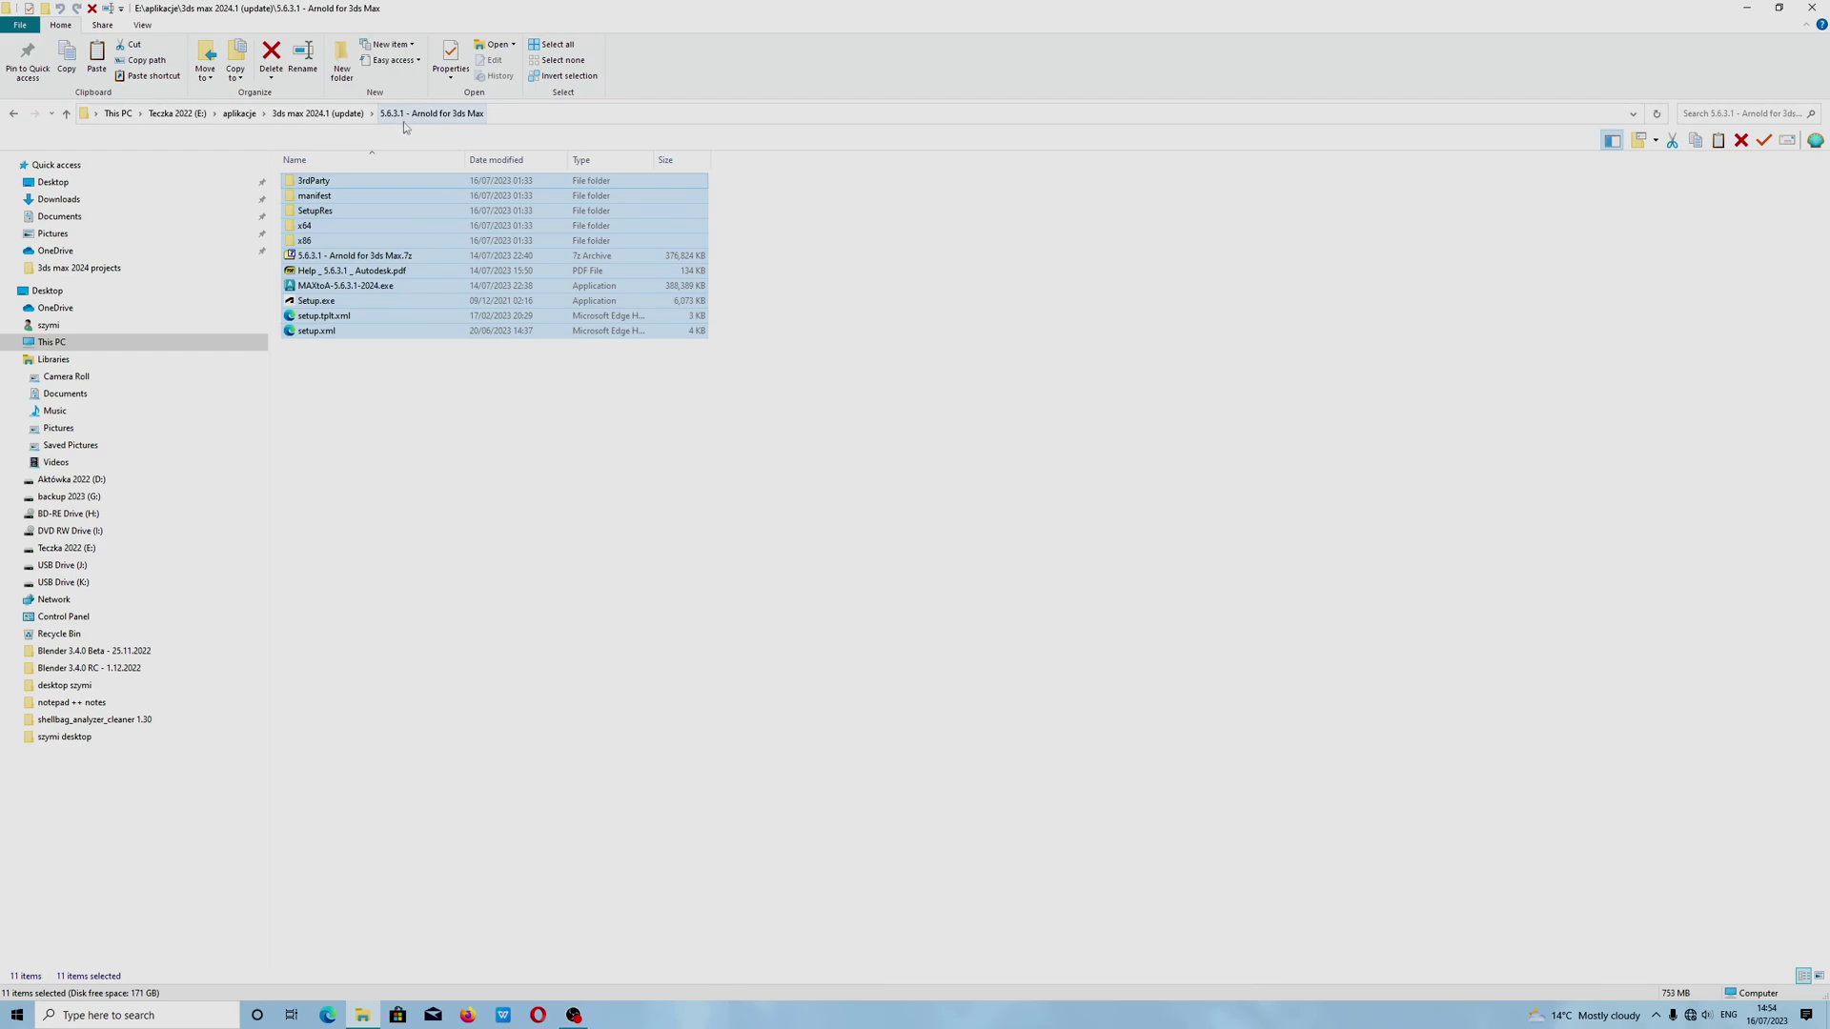
pyautogui.click(420, 376)
pyautogui.click(338, 275)
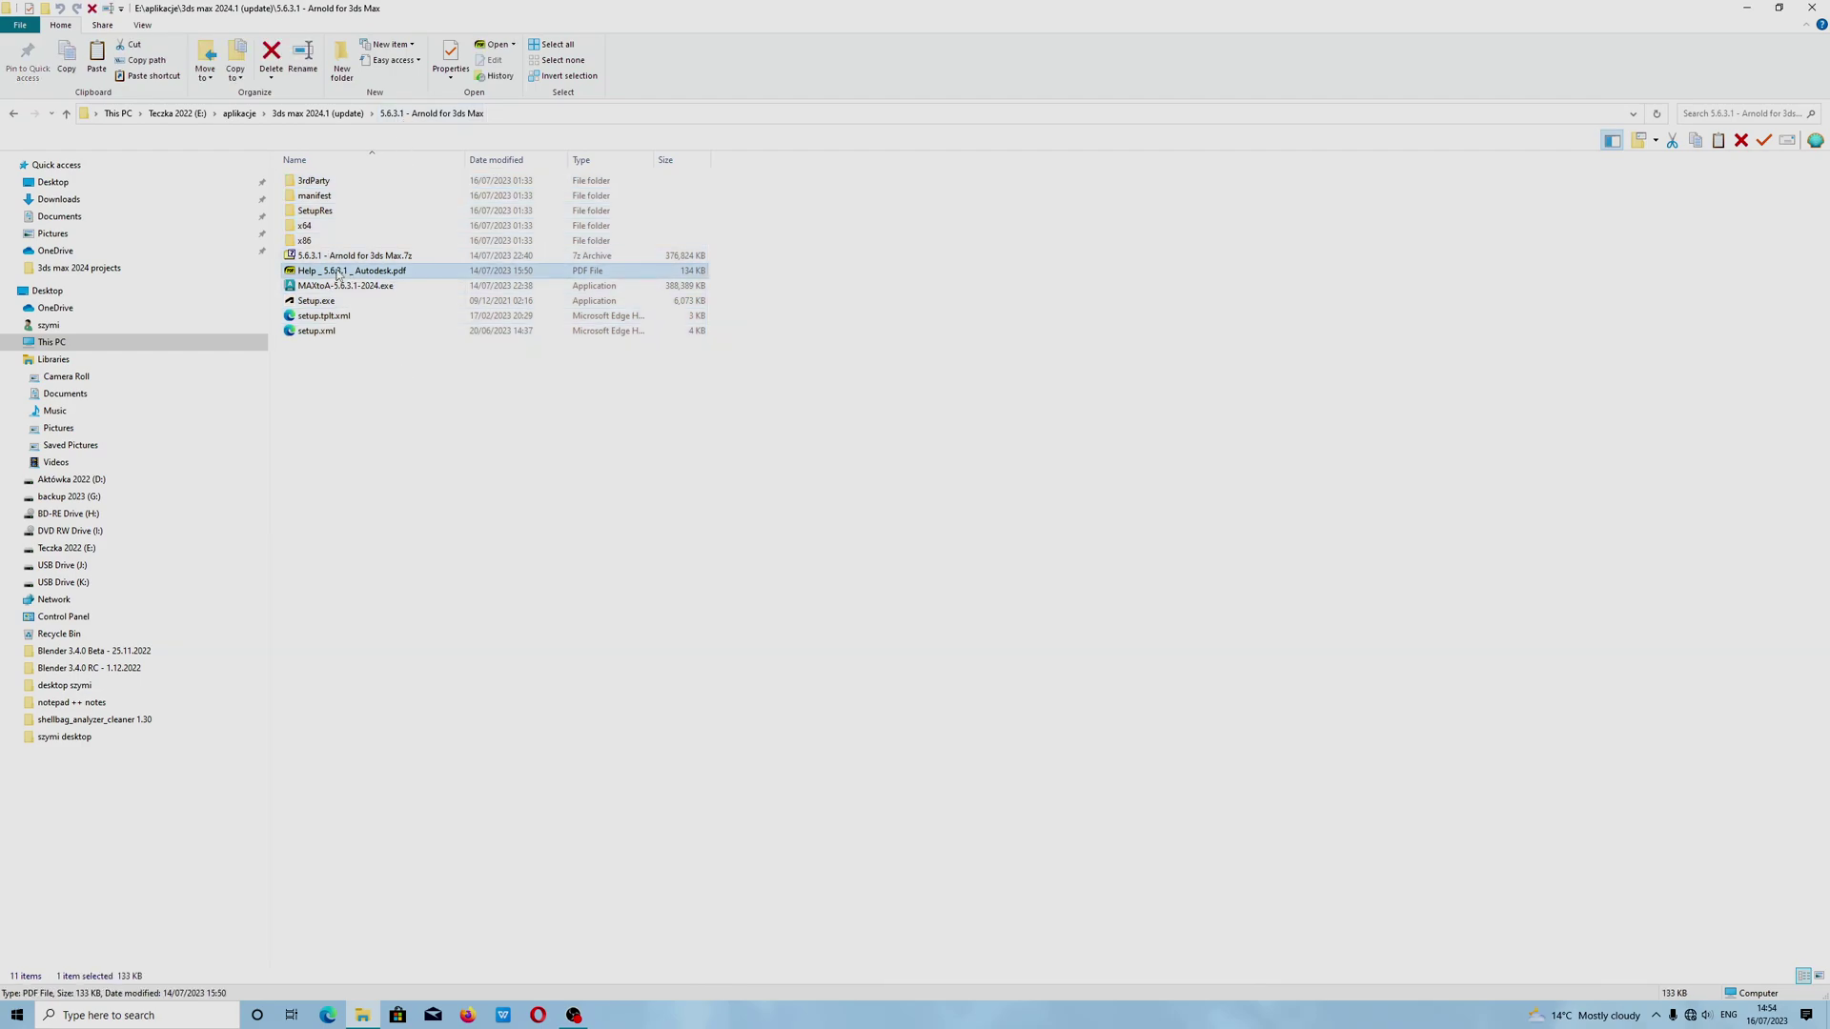
pyautogui.doubleClick(337, 275)
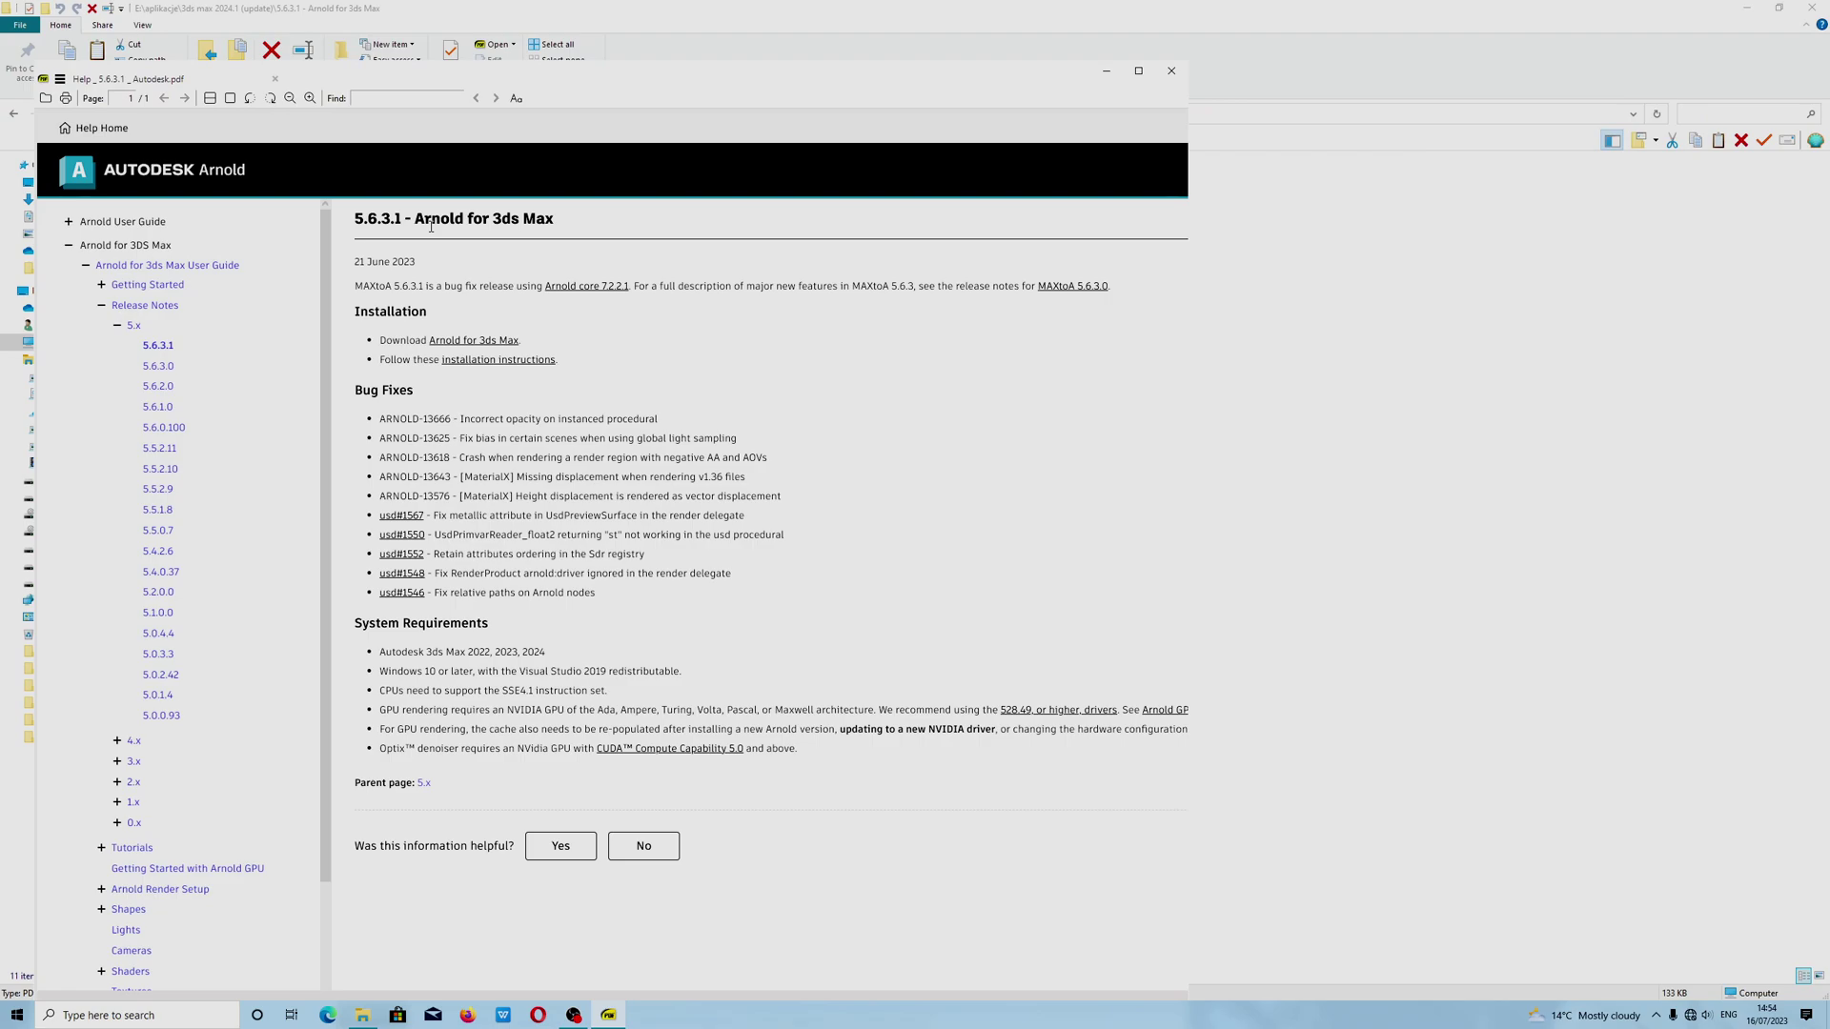
pyautogui.click(1172, 70)
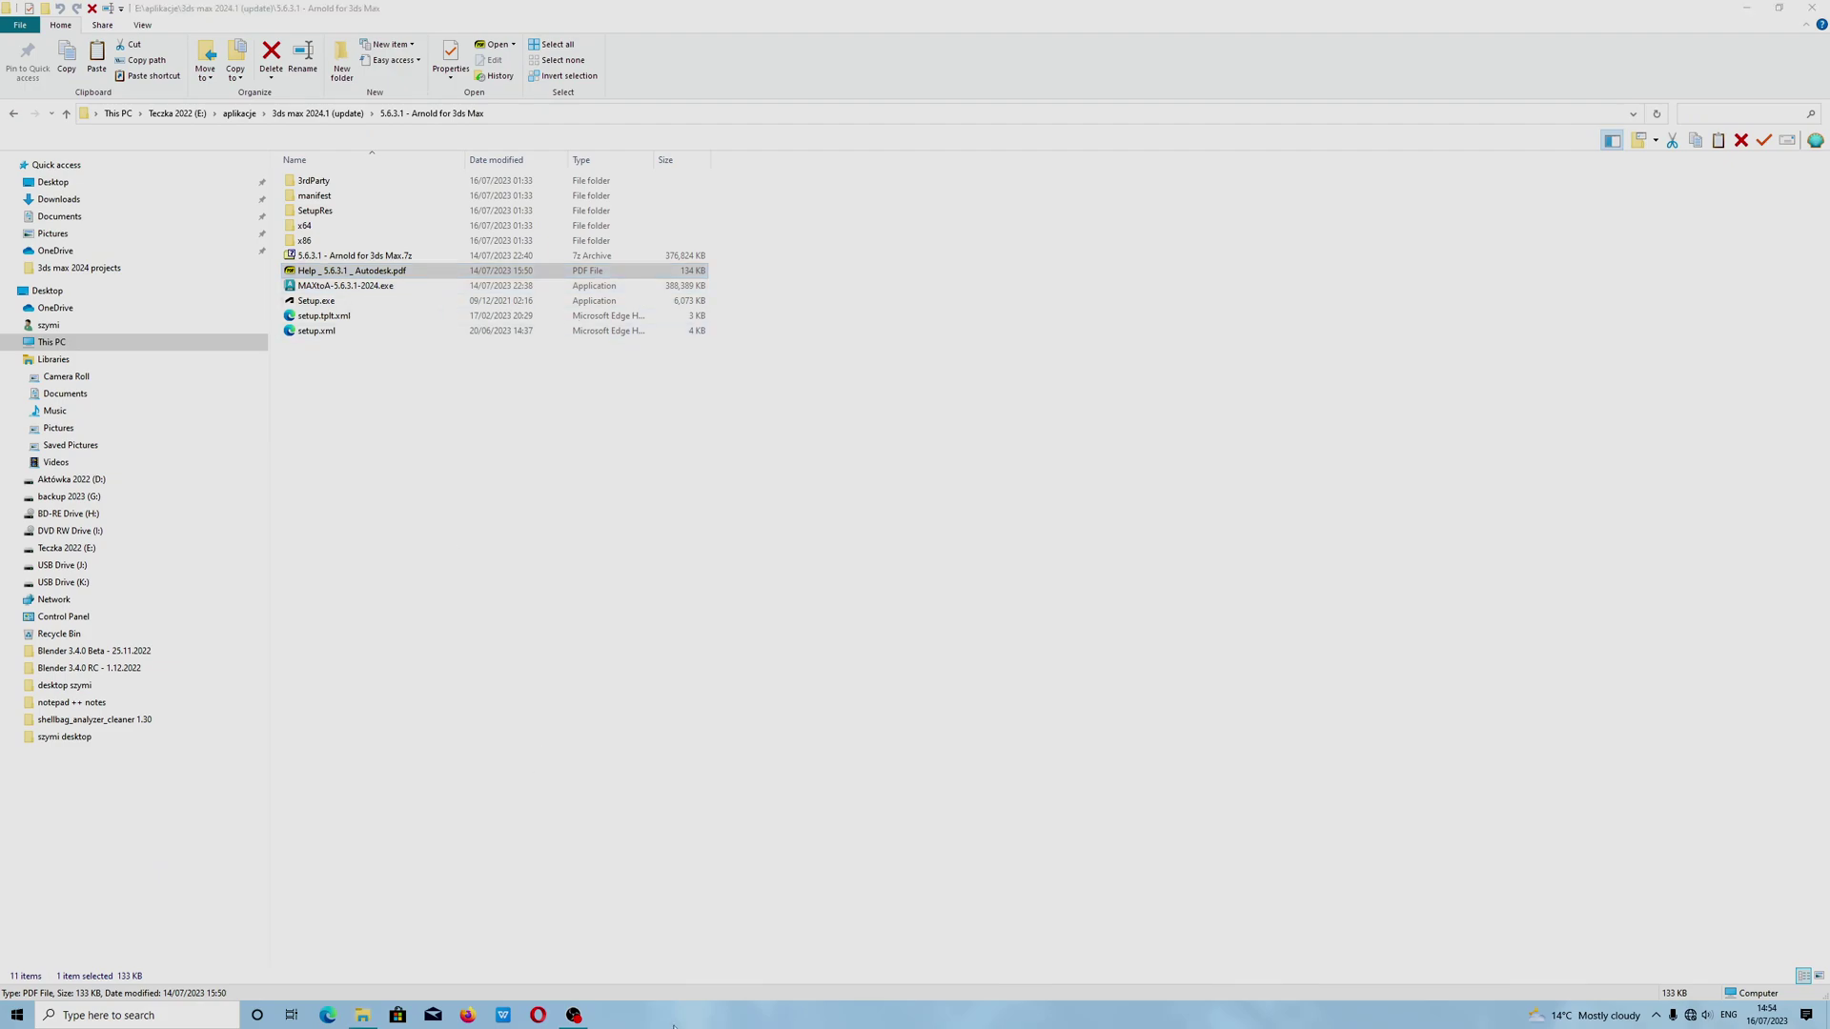
# Launch System Informer, confirm Autodesk Desktop Licensing Service is running, then minimize it
pyautogui.rightClick(673, 1016)
pyautogui.click(743, 943)
pyautogui.scroll(-1, 1142, 774)
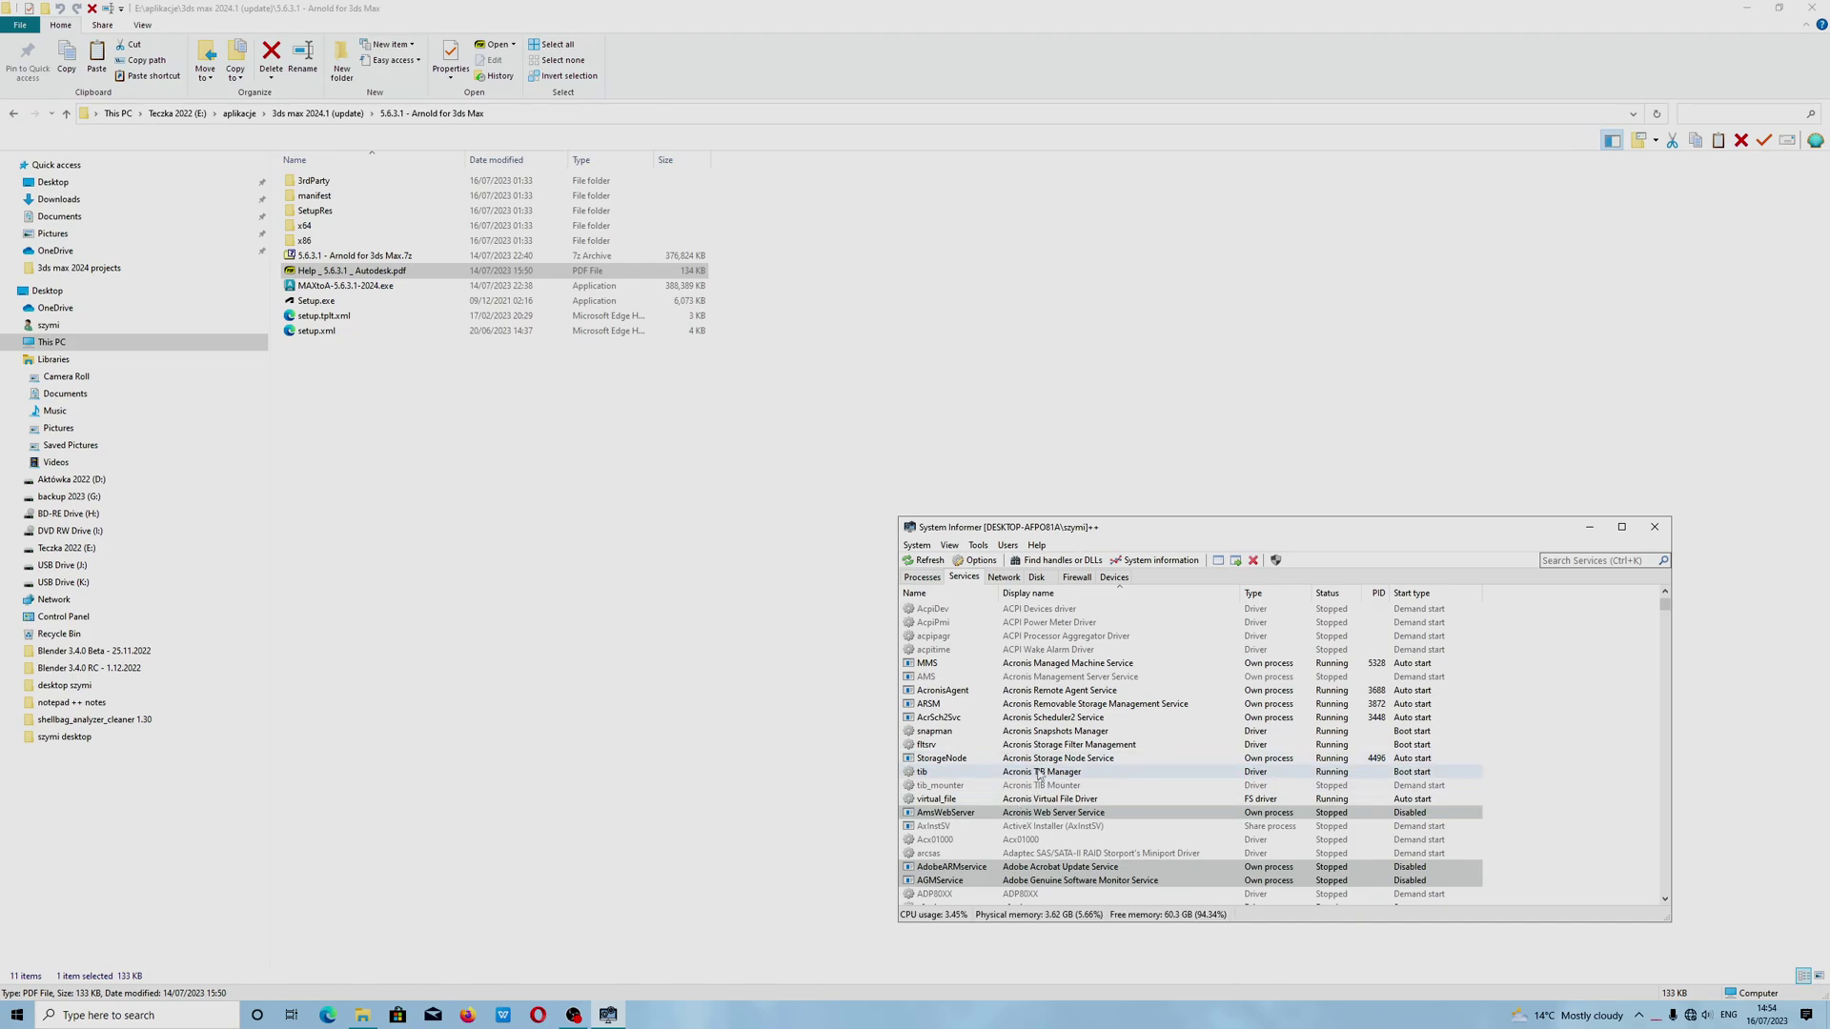
pyautogui.scroll(-7, 1068, 774)
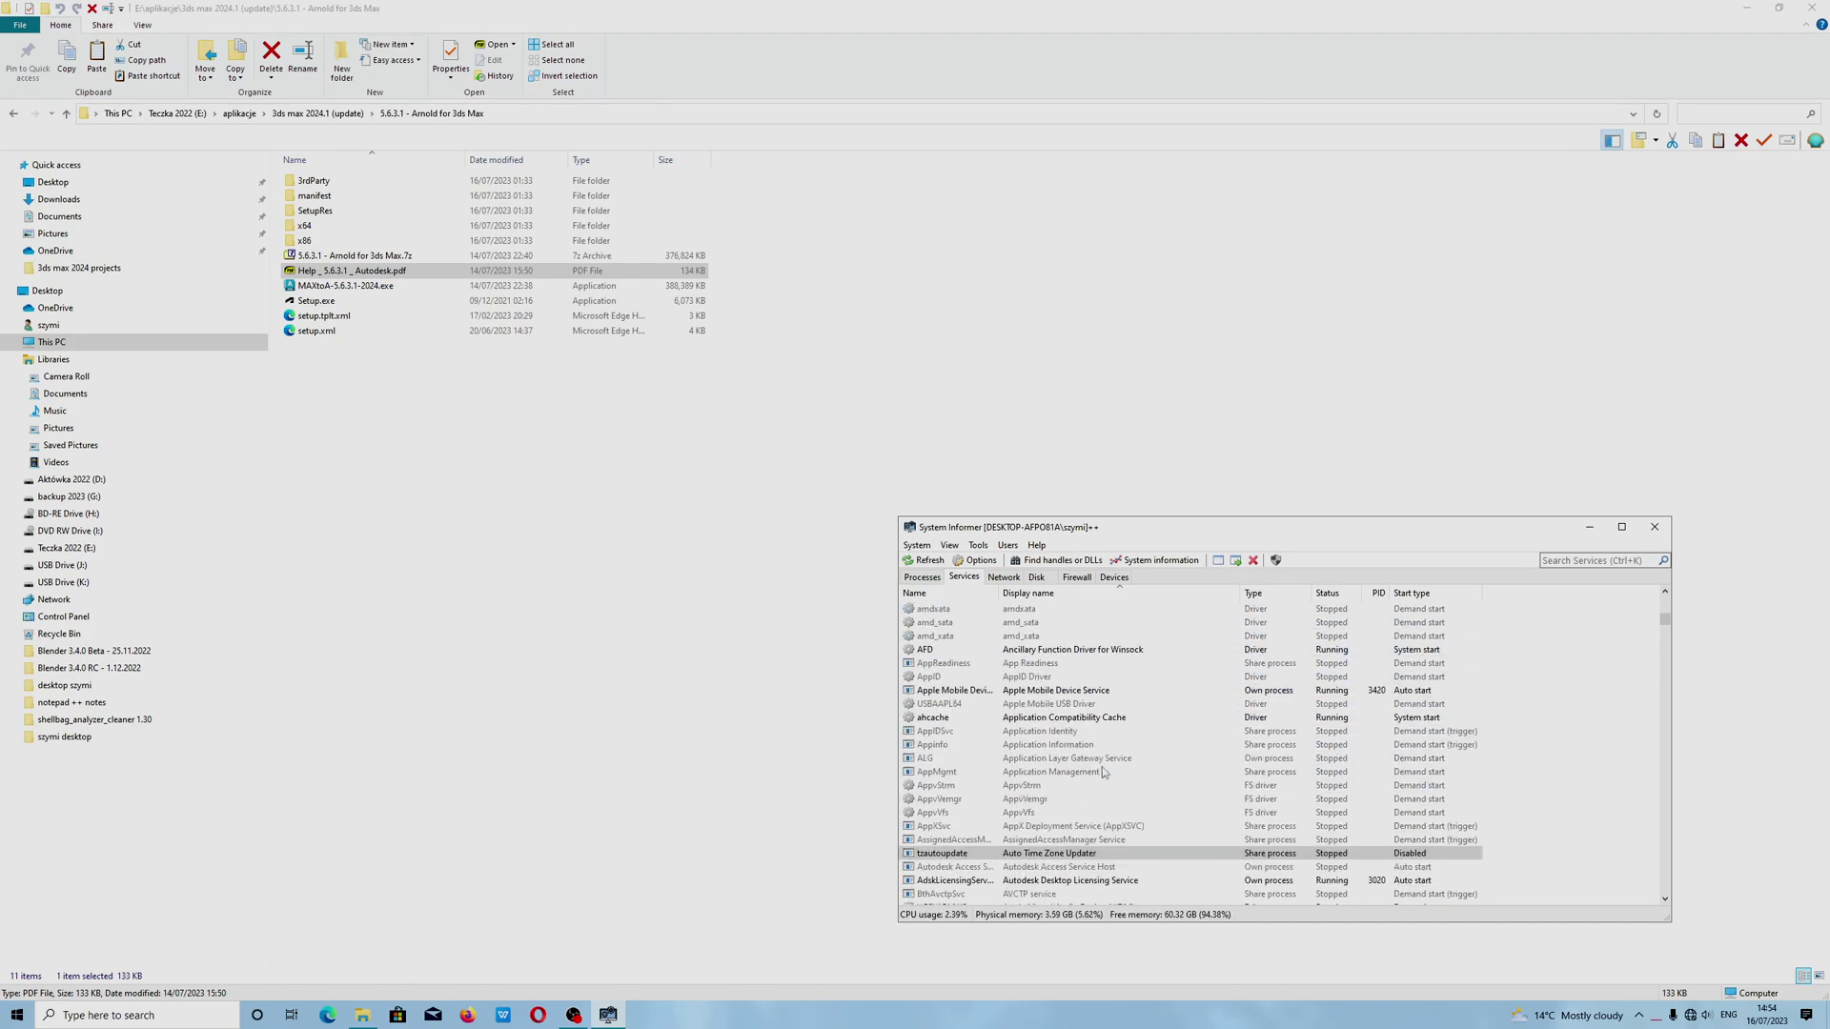
pyautogui.scroll(-7, 1104, 782)
pyautogui.click(1097, 804)
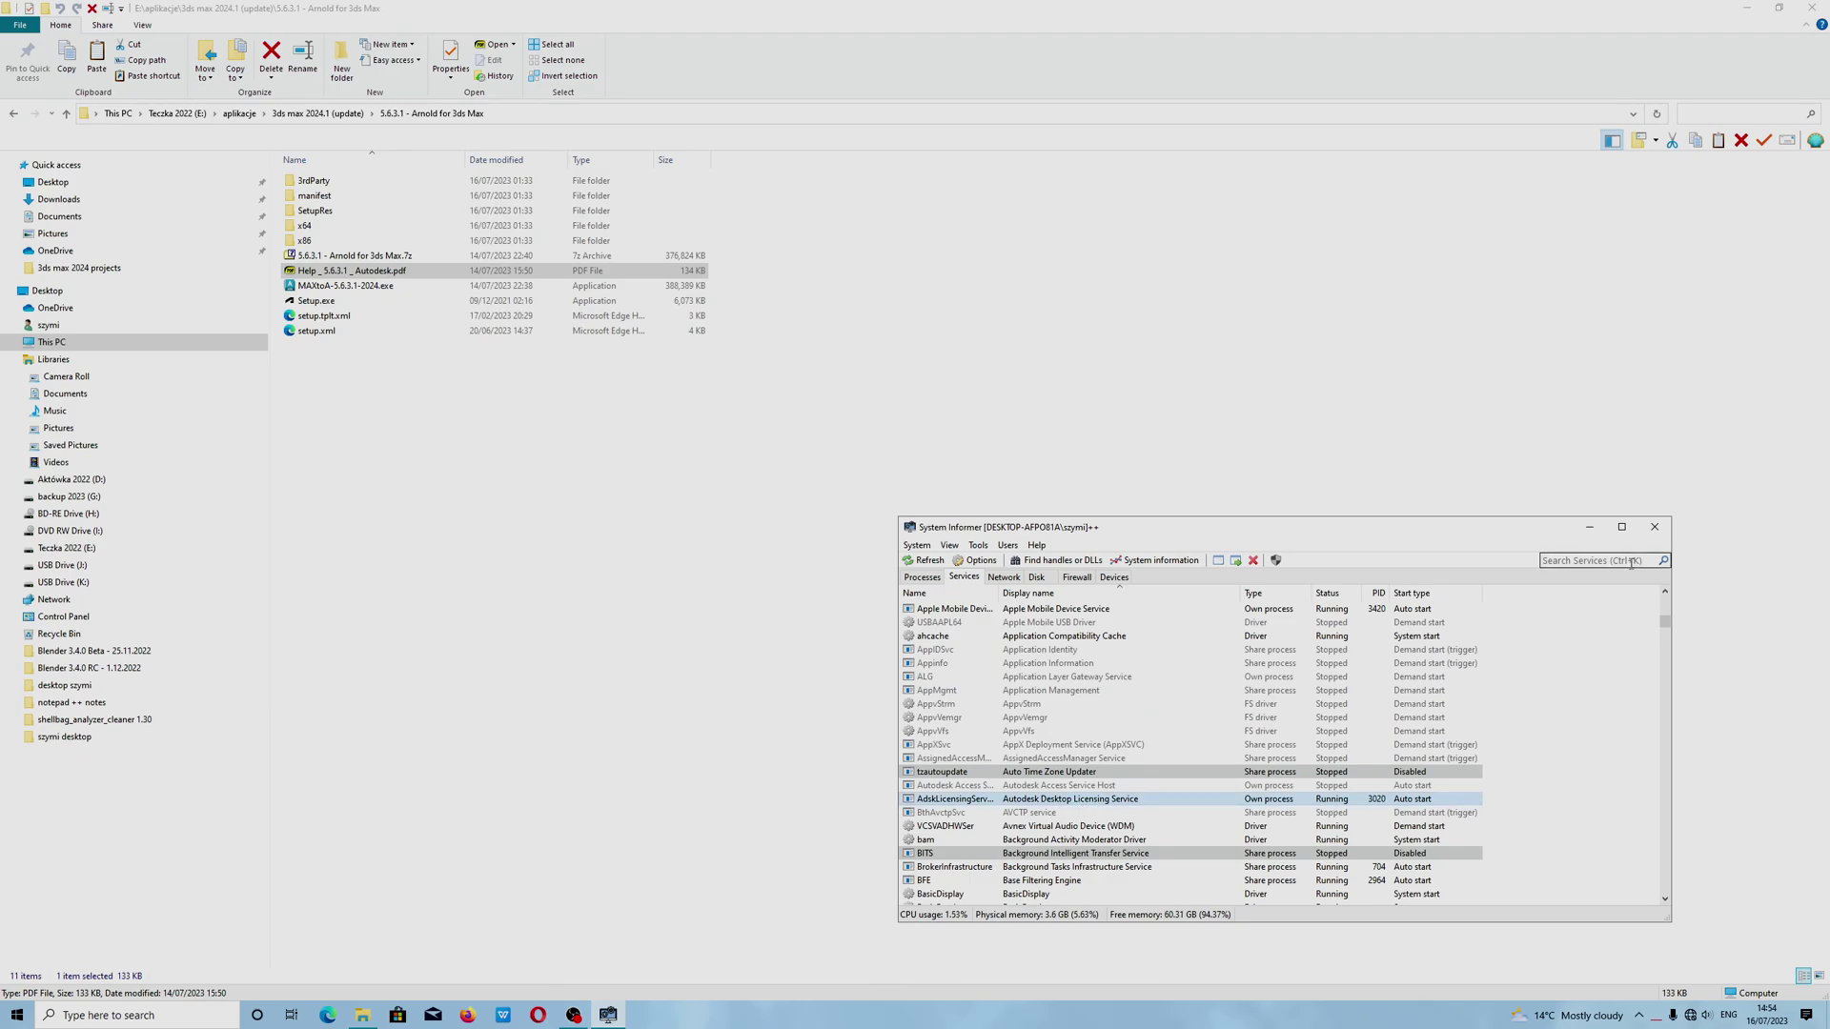
pyautogui.click(1588, 527)
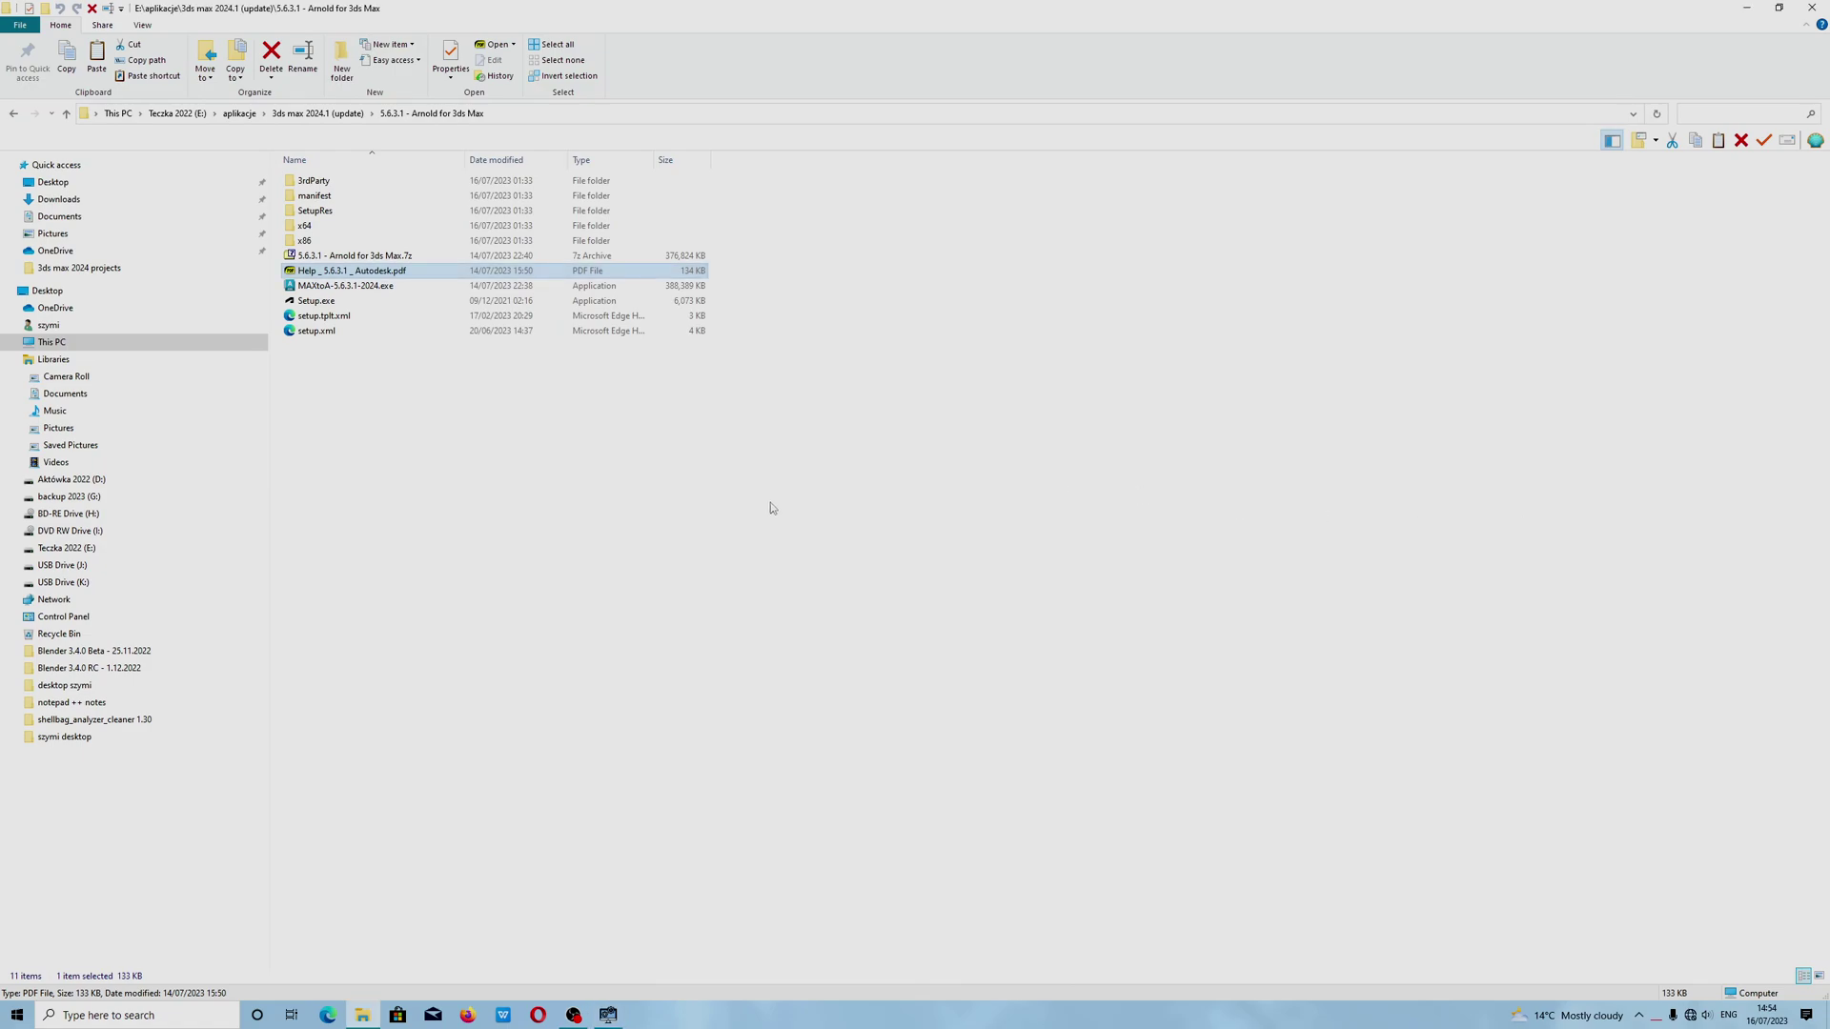
pyautogui.click(346, 381)
# Delete everything in the Arnold folder except the MAXtoA installer, help PDF and 7z archive
pyautogui.moveTo(322, 362); pyautogui.dragTo(331, 158)
pyautogui.keyDown('ctrl'); pyautogui.click(336, 288); pyautogui.keyUp('ctrl')
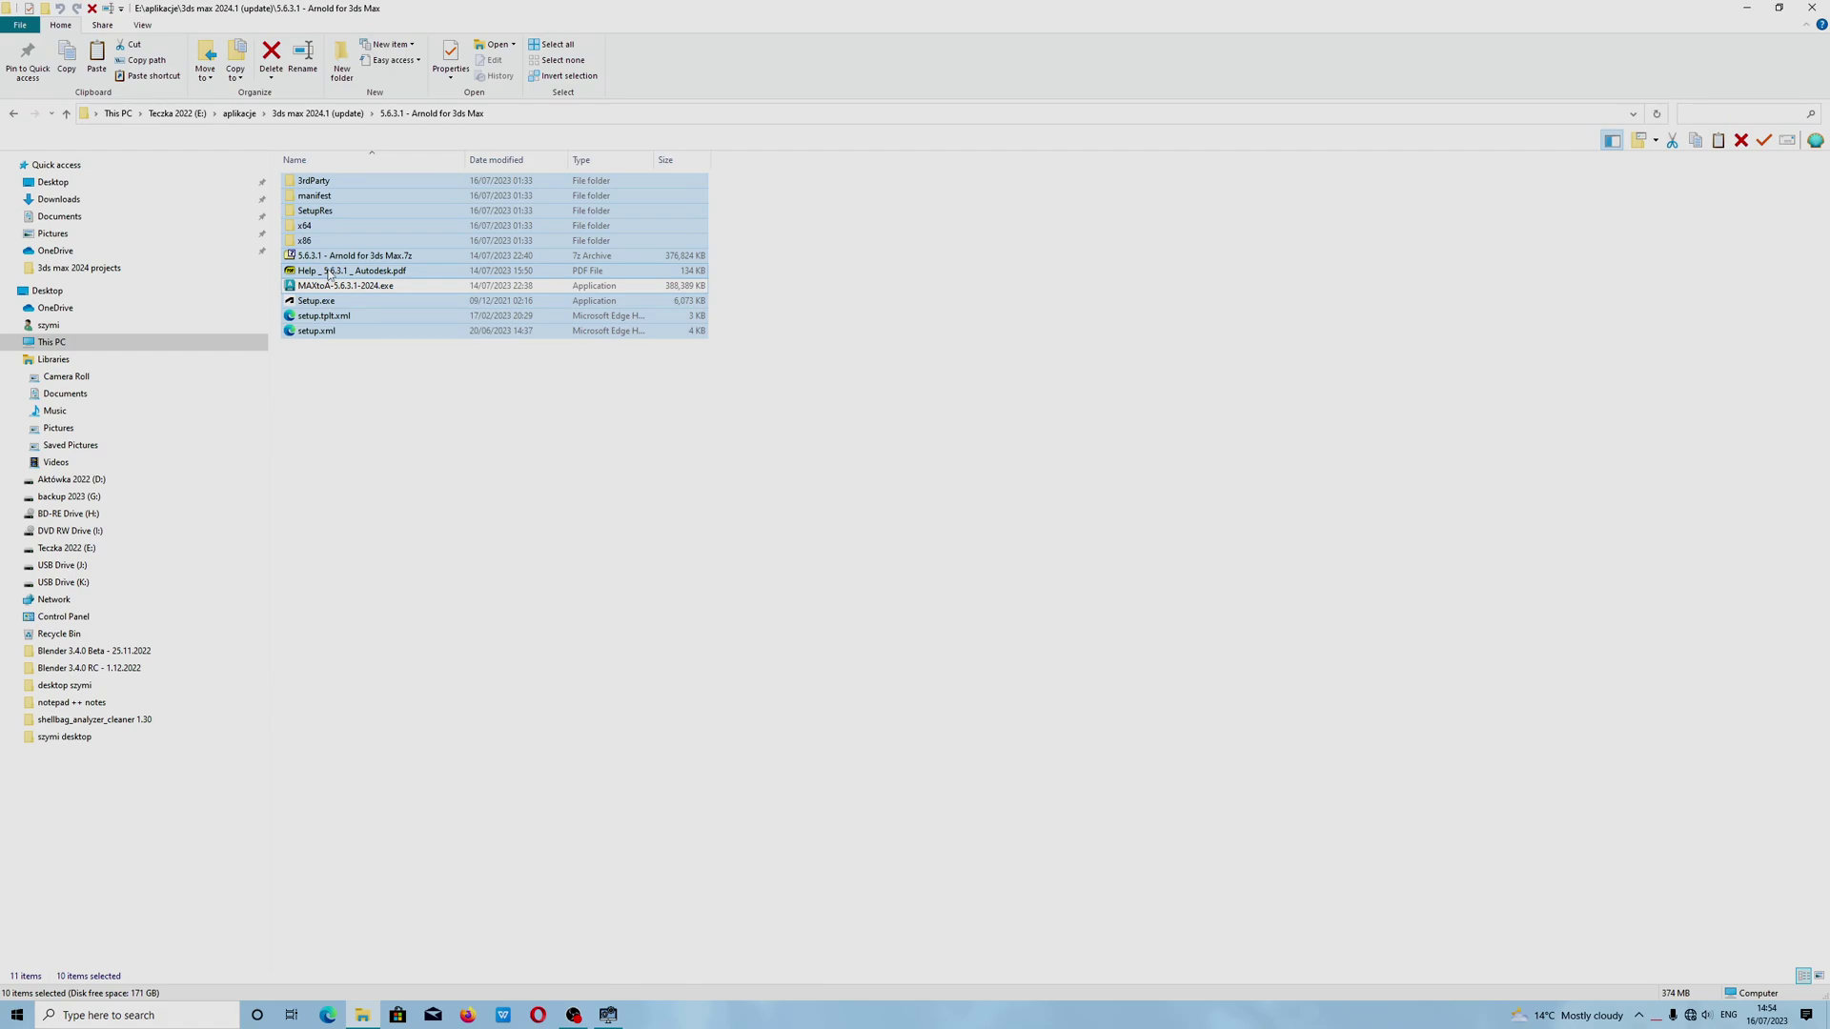
pyautogui.keyDown('ctrl'); pyautogui.click(329, 272); pyautogui.keyUp('ctrl')
pyautogui.keyDown('ctrl'); pyautogui.click(343, 256); pyautogui.keyUp('ctrl')
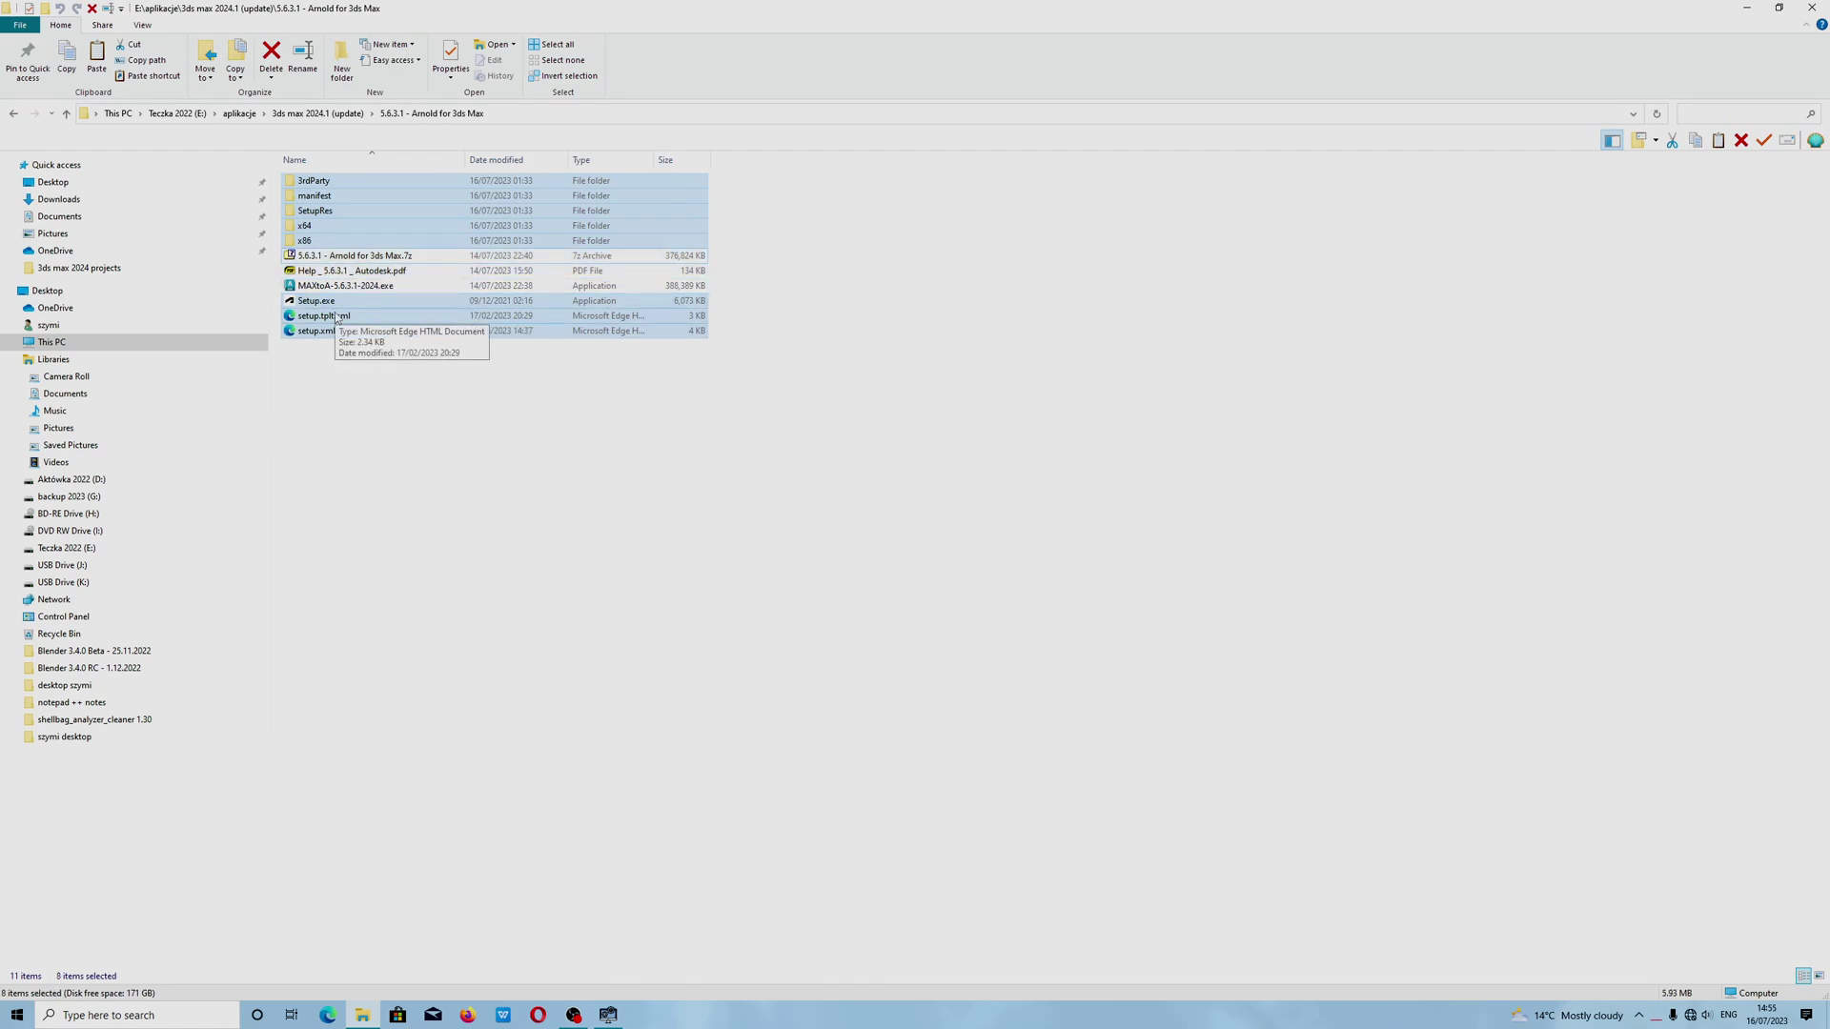
pyautogui.press('Delete')
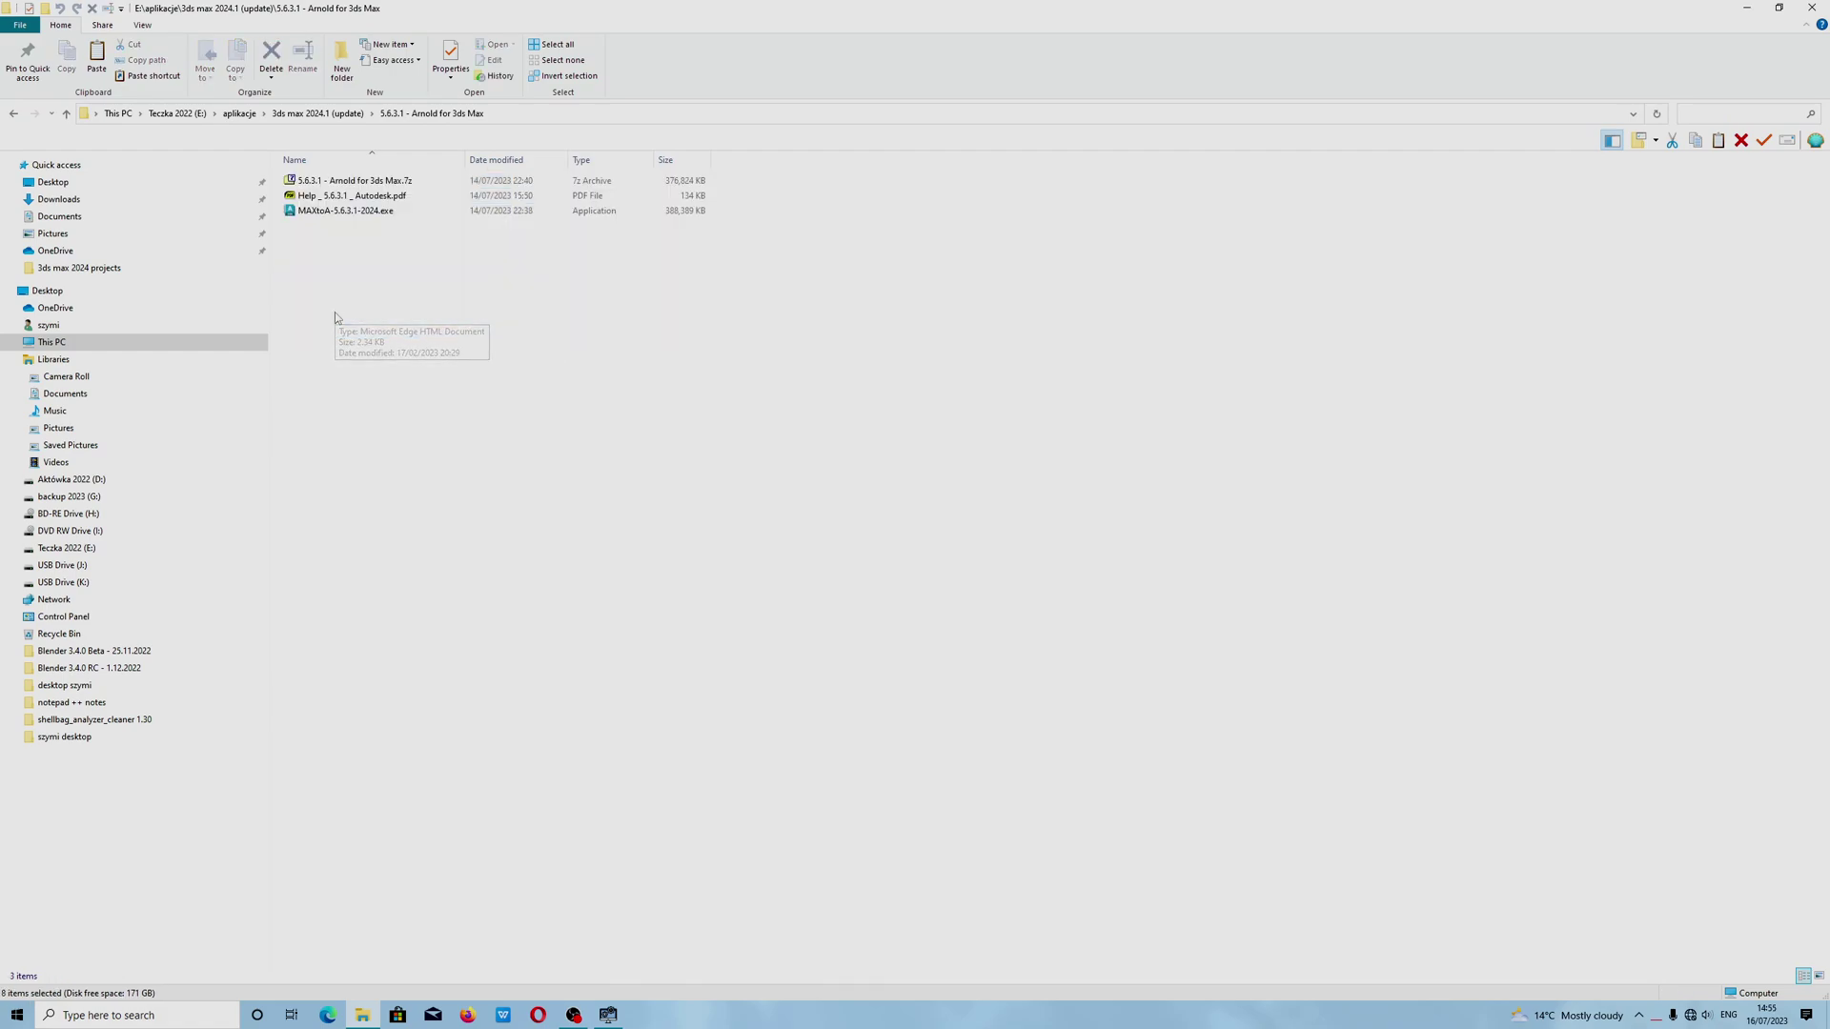
# Run MAXtoA-5.6.3.1-2024.exe, then reopen and close the Arnold help PDF
pyautogui.doubleClick(333, 213)
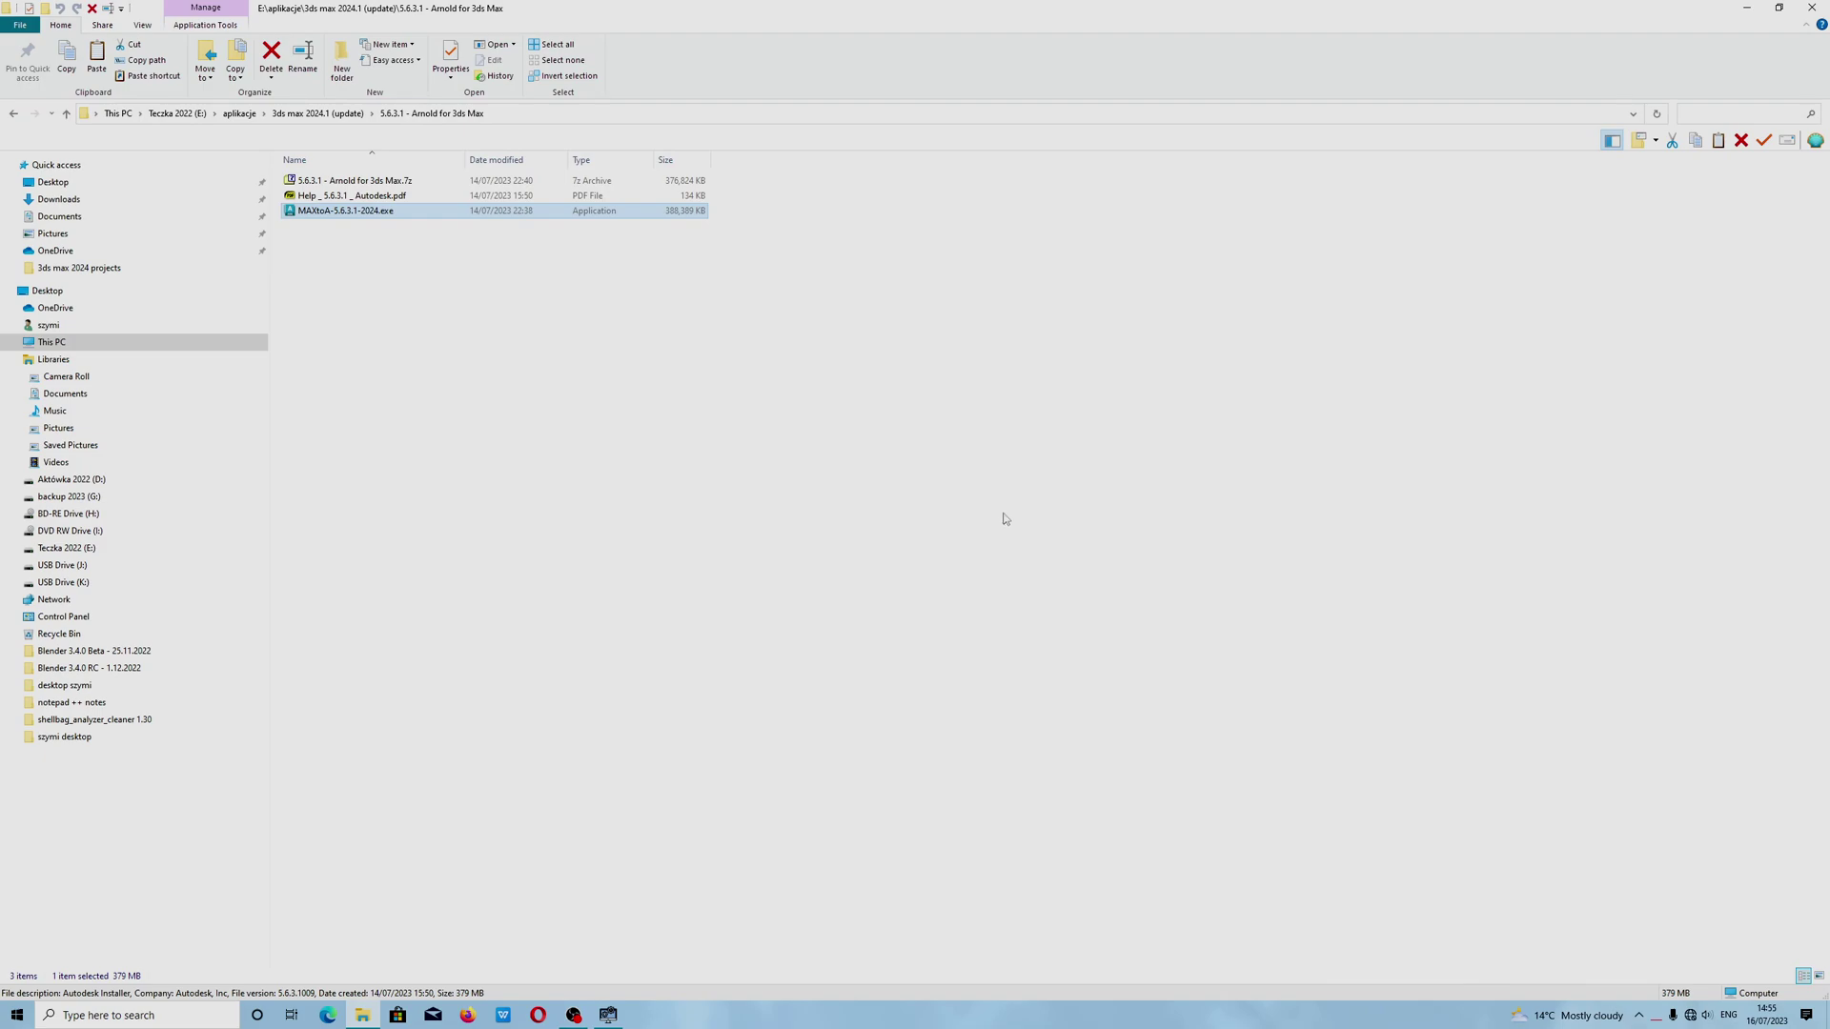
pyautogui.doubleClick(333, 197)
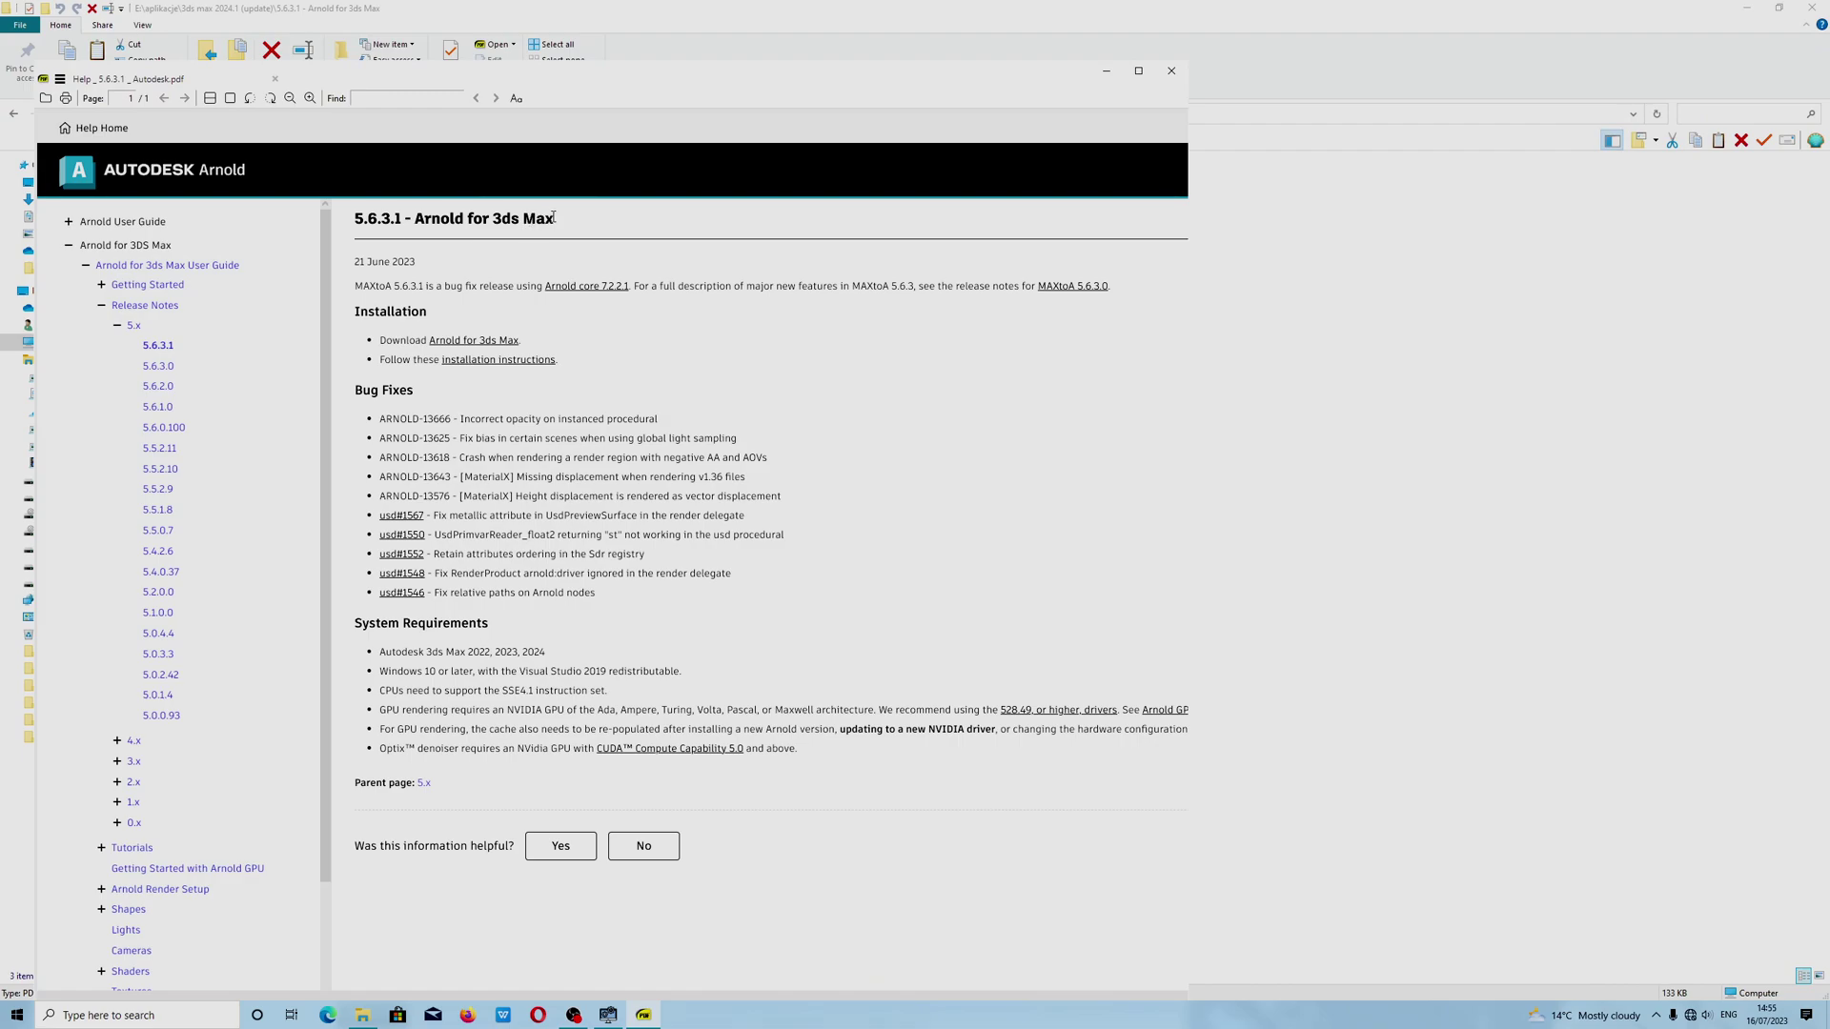
pyautogui.click(1171, 70)
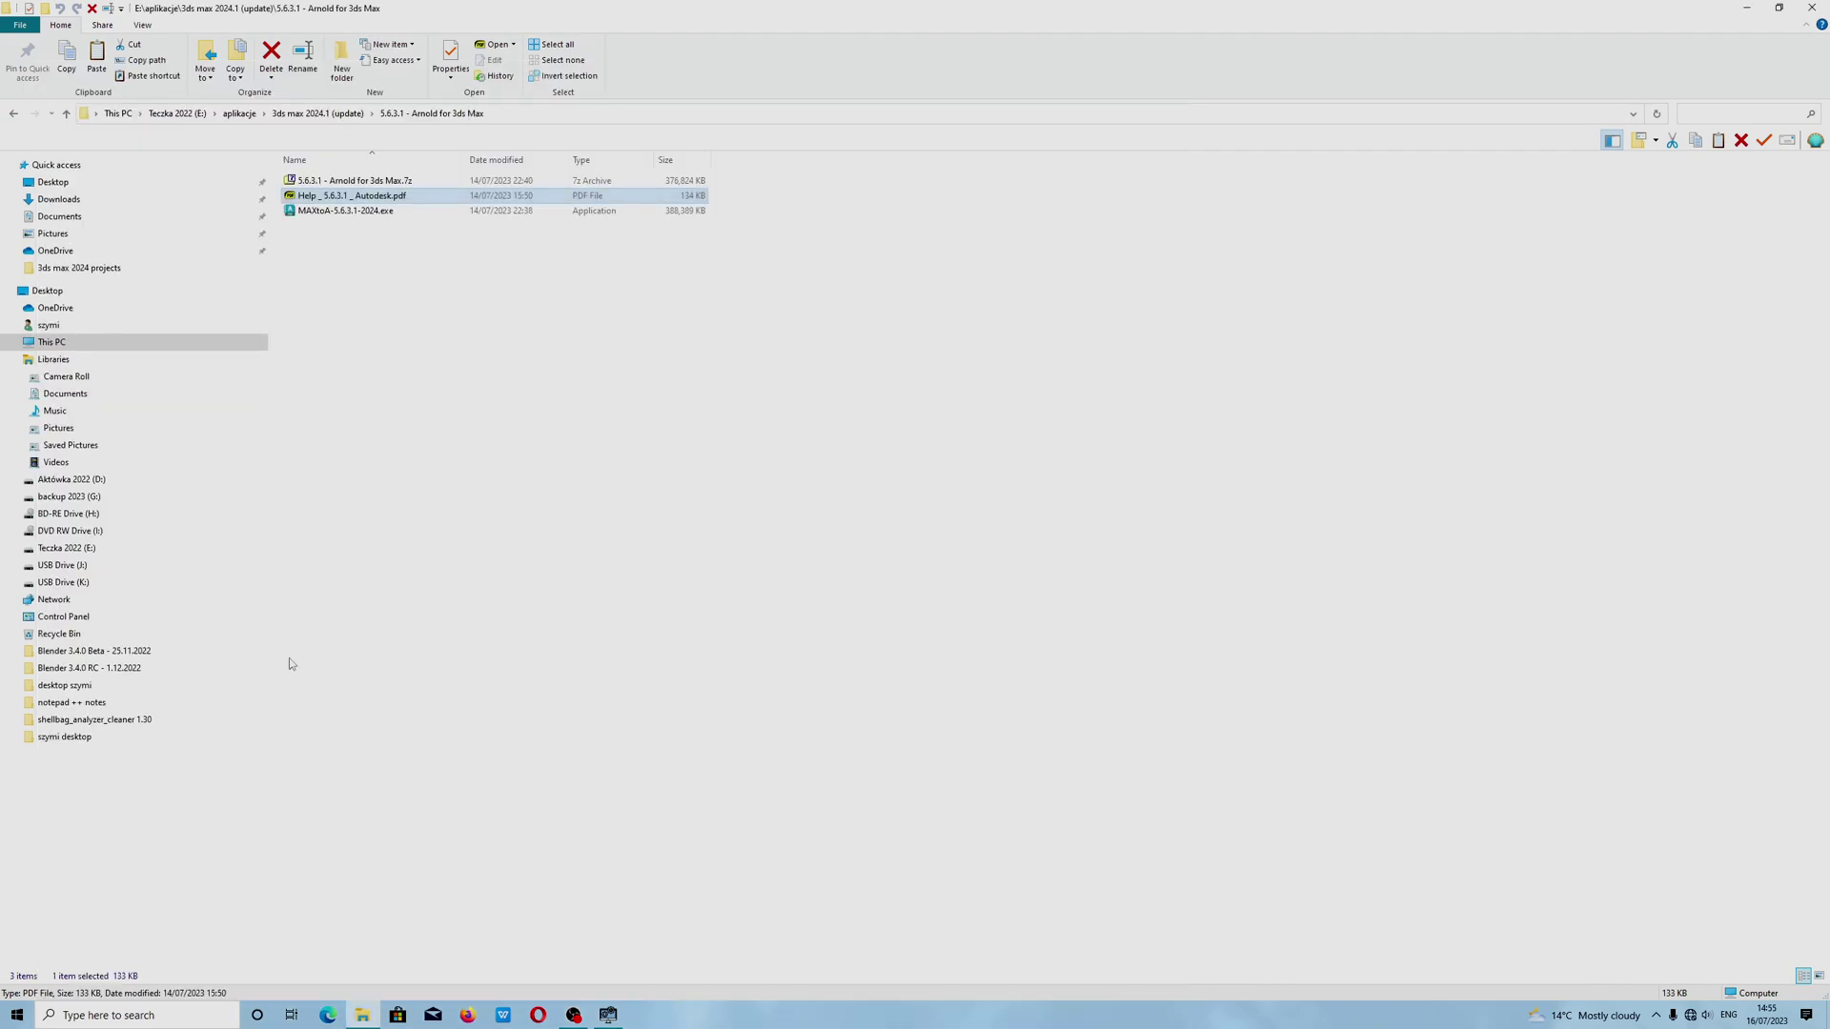
# From the Start menu, abandon the %temp% search and open the user profile folder in a new window
pyautogui.press('super')
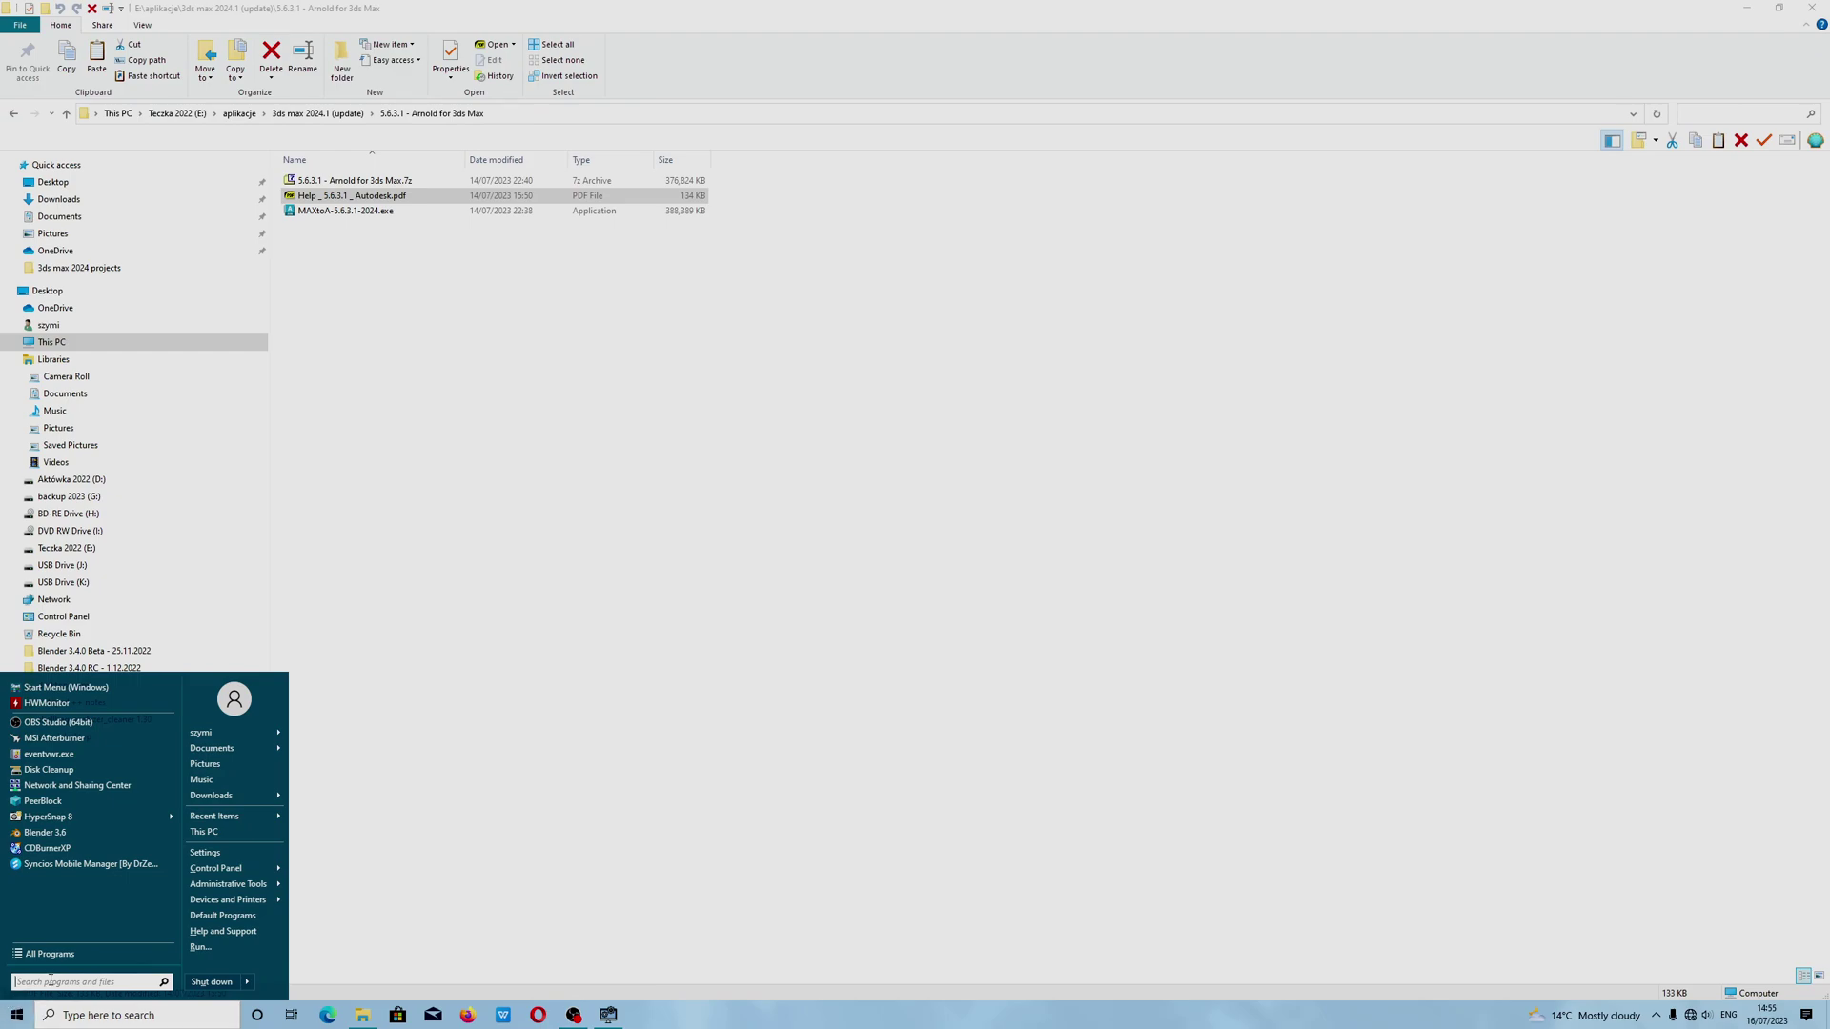
pyautogui.write('%temp%')
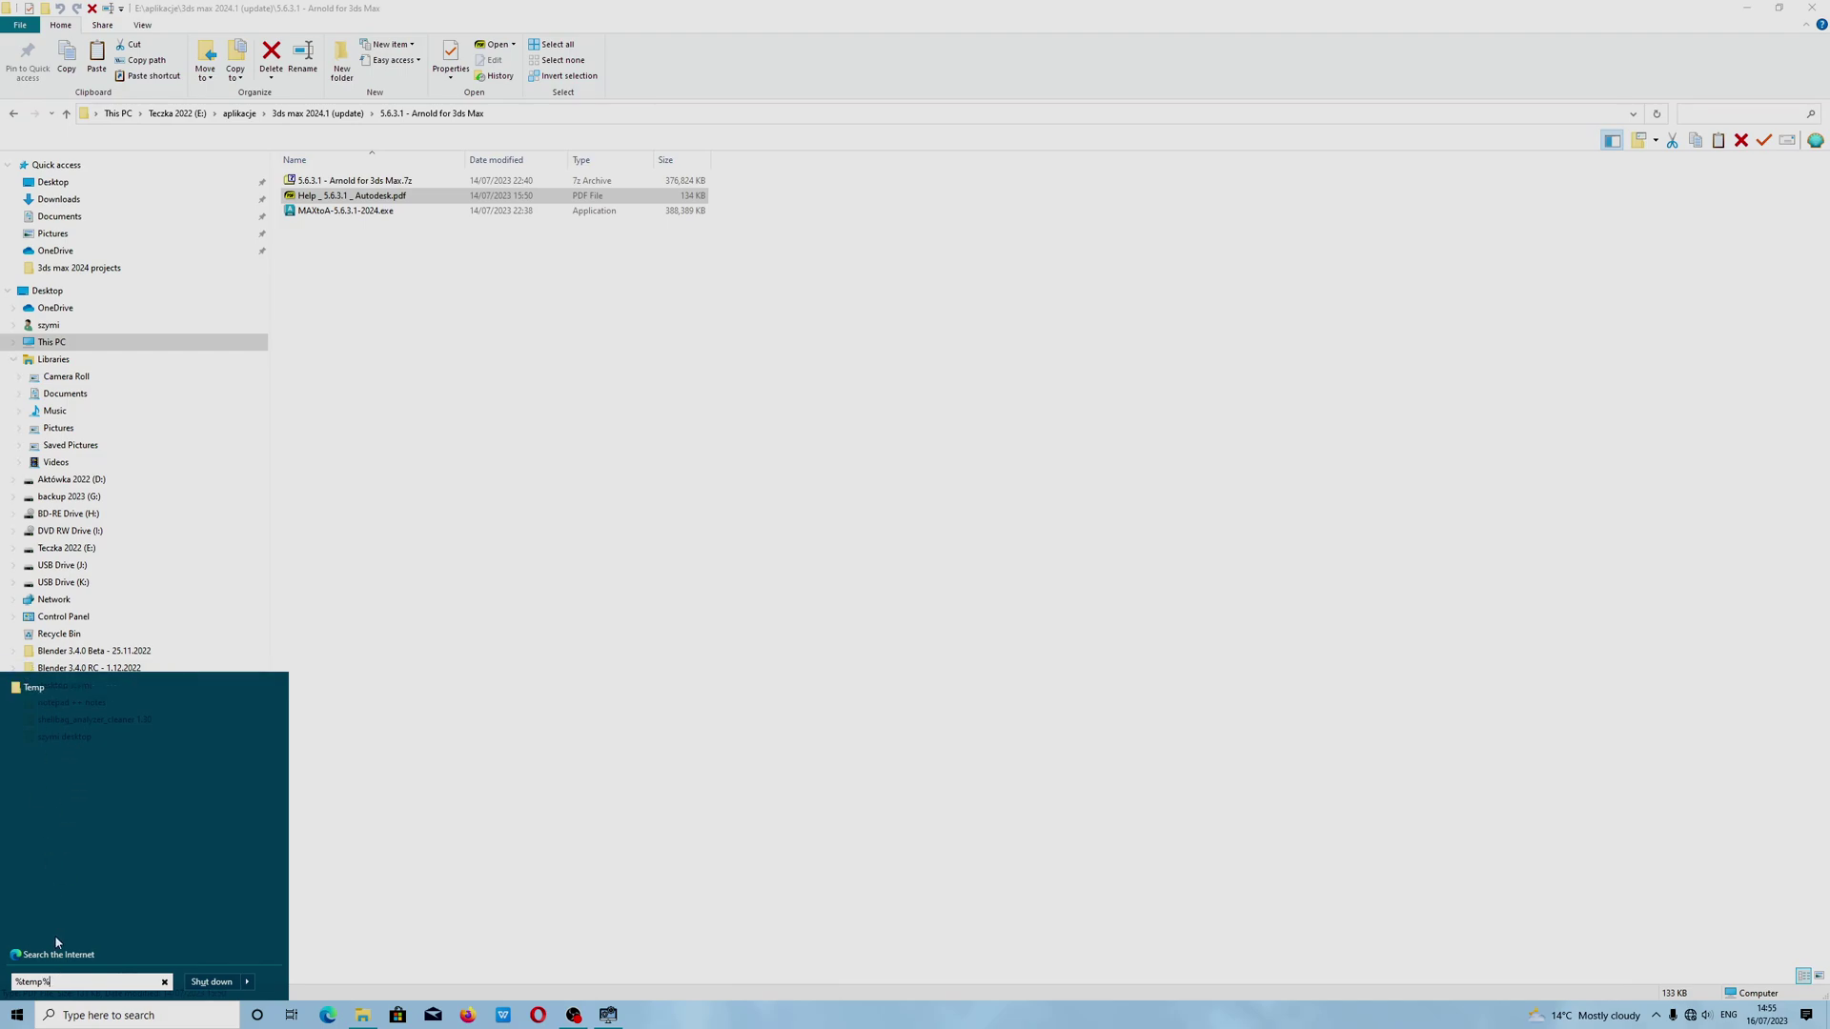
pyautogui.moveTo(52, 983); pyautogui.dragTo(14, 983)
pyautogui.press('Escape')
pyautogui.click(17, 1015)
pyautogui.moveTo(210, 737)
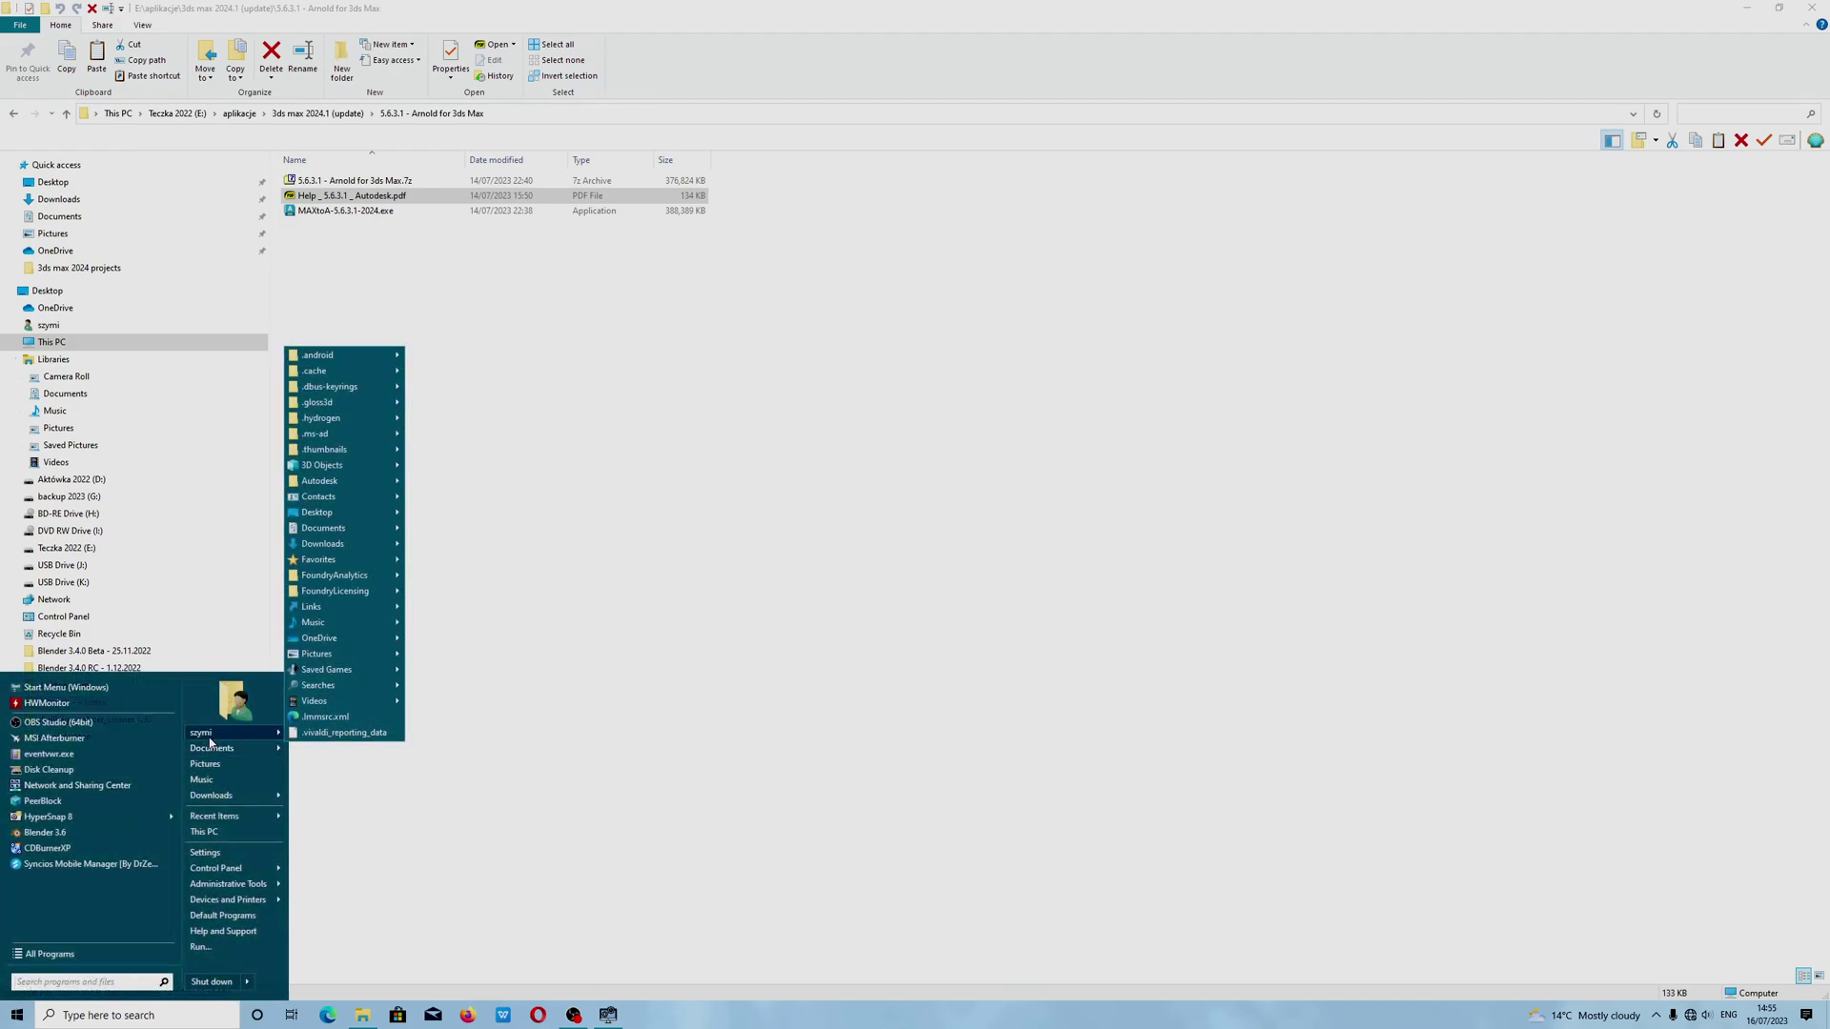
pyautogui.click(211, 737)
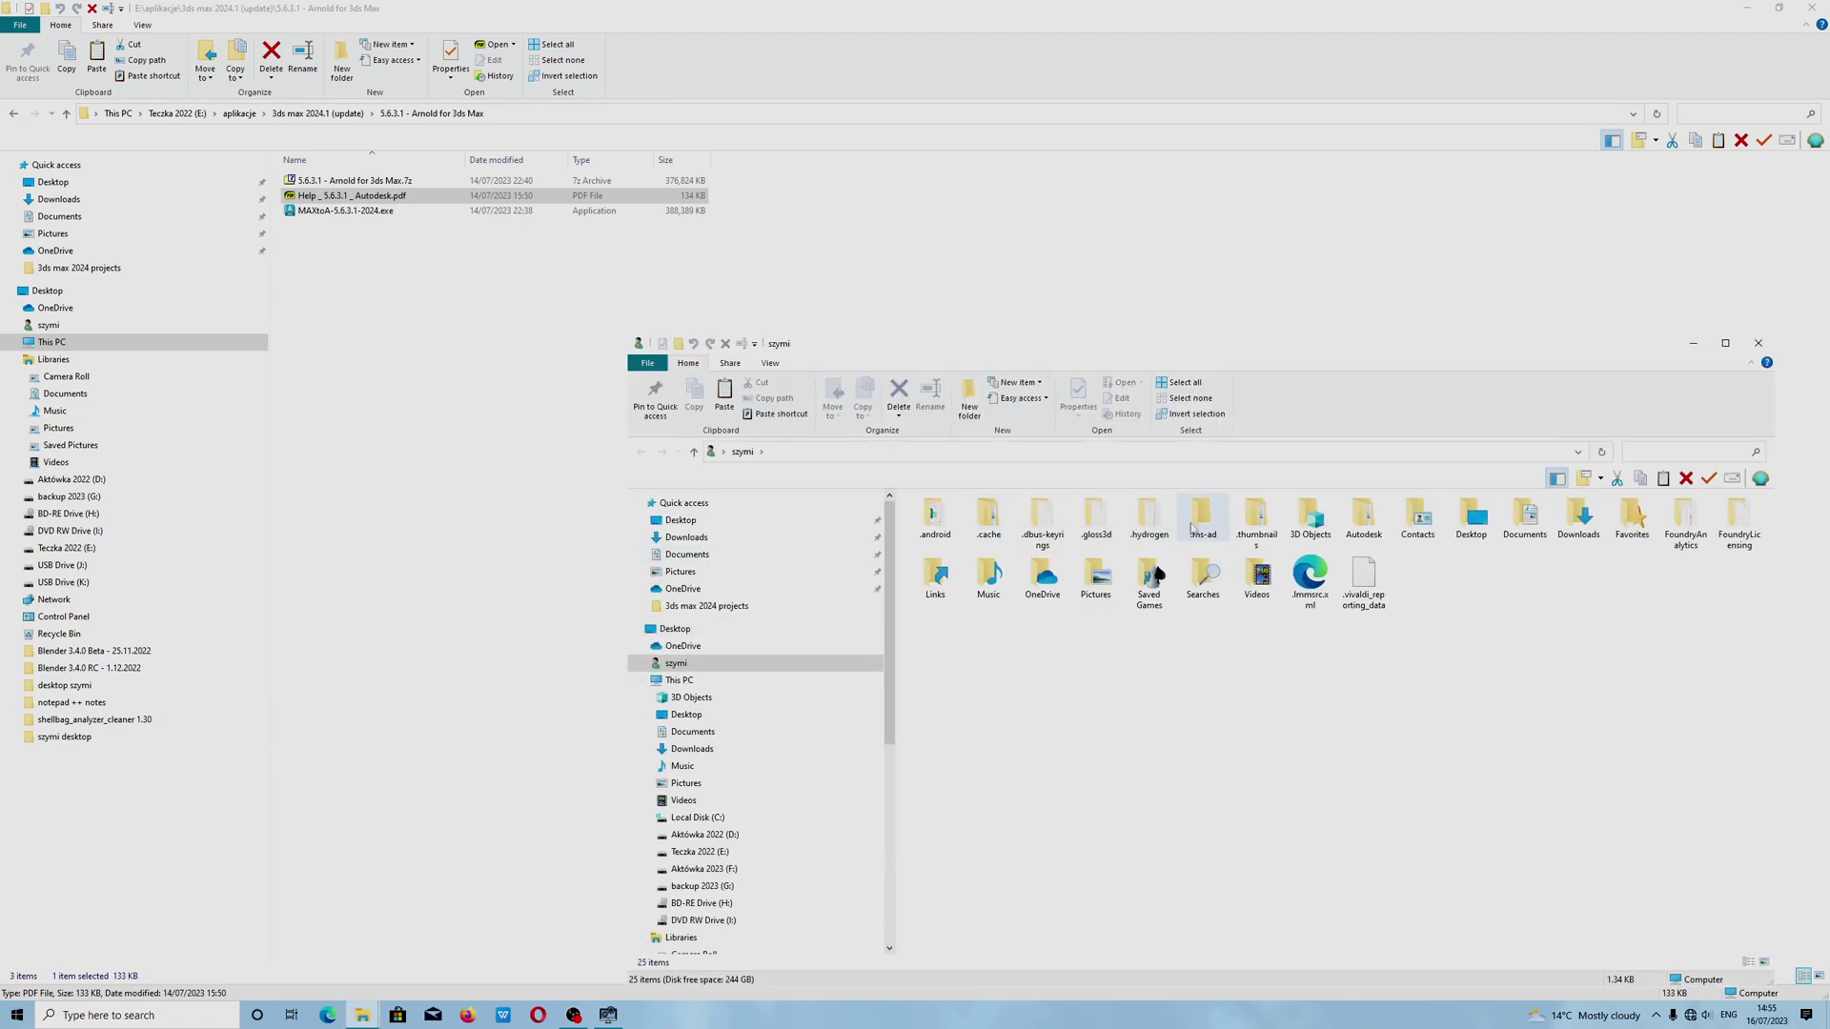
# In Folder Options, enable Show hidden files and folders and apply it to all folders
pyautogui.click(768, 368)
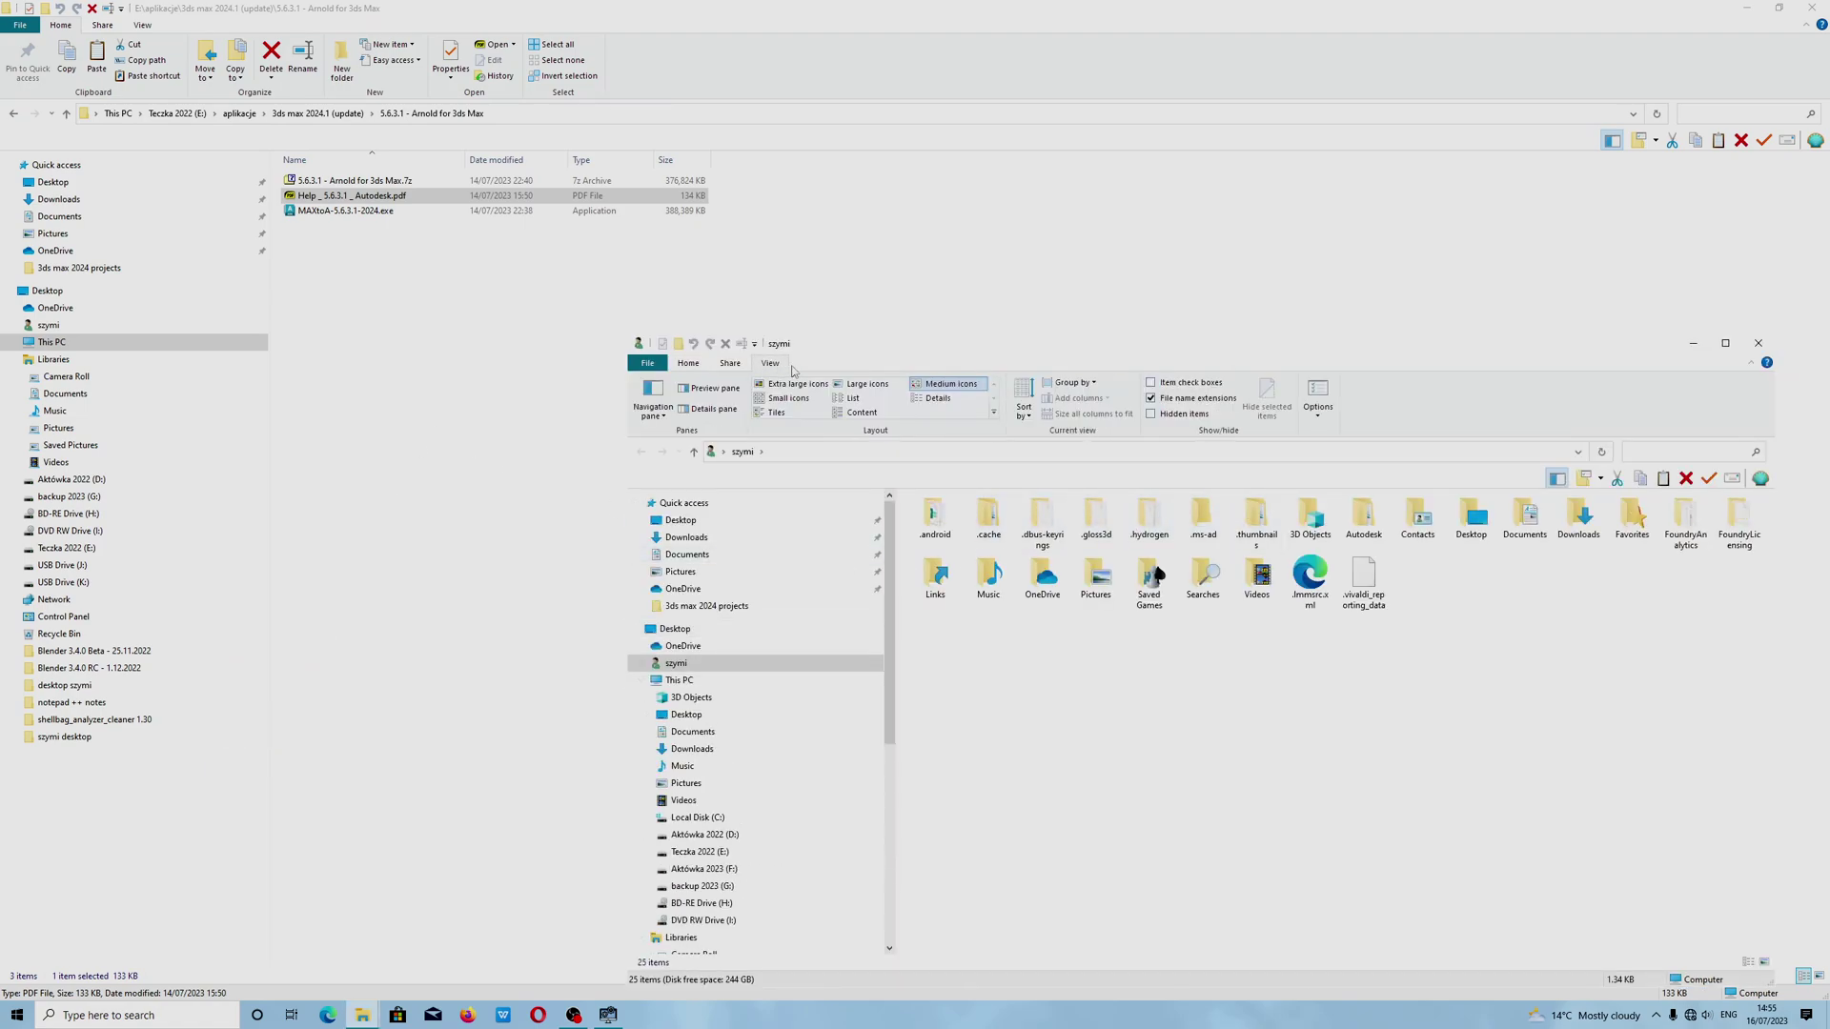
pyautogui.click(1317, 393)
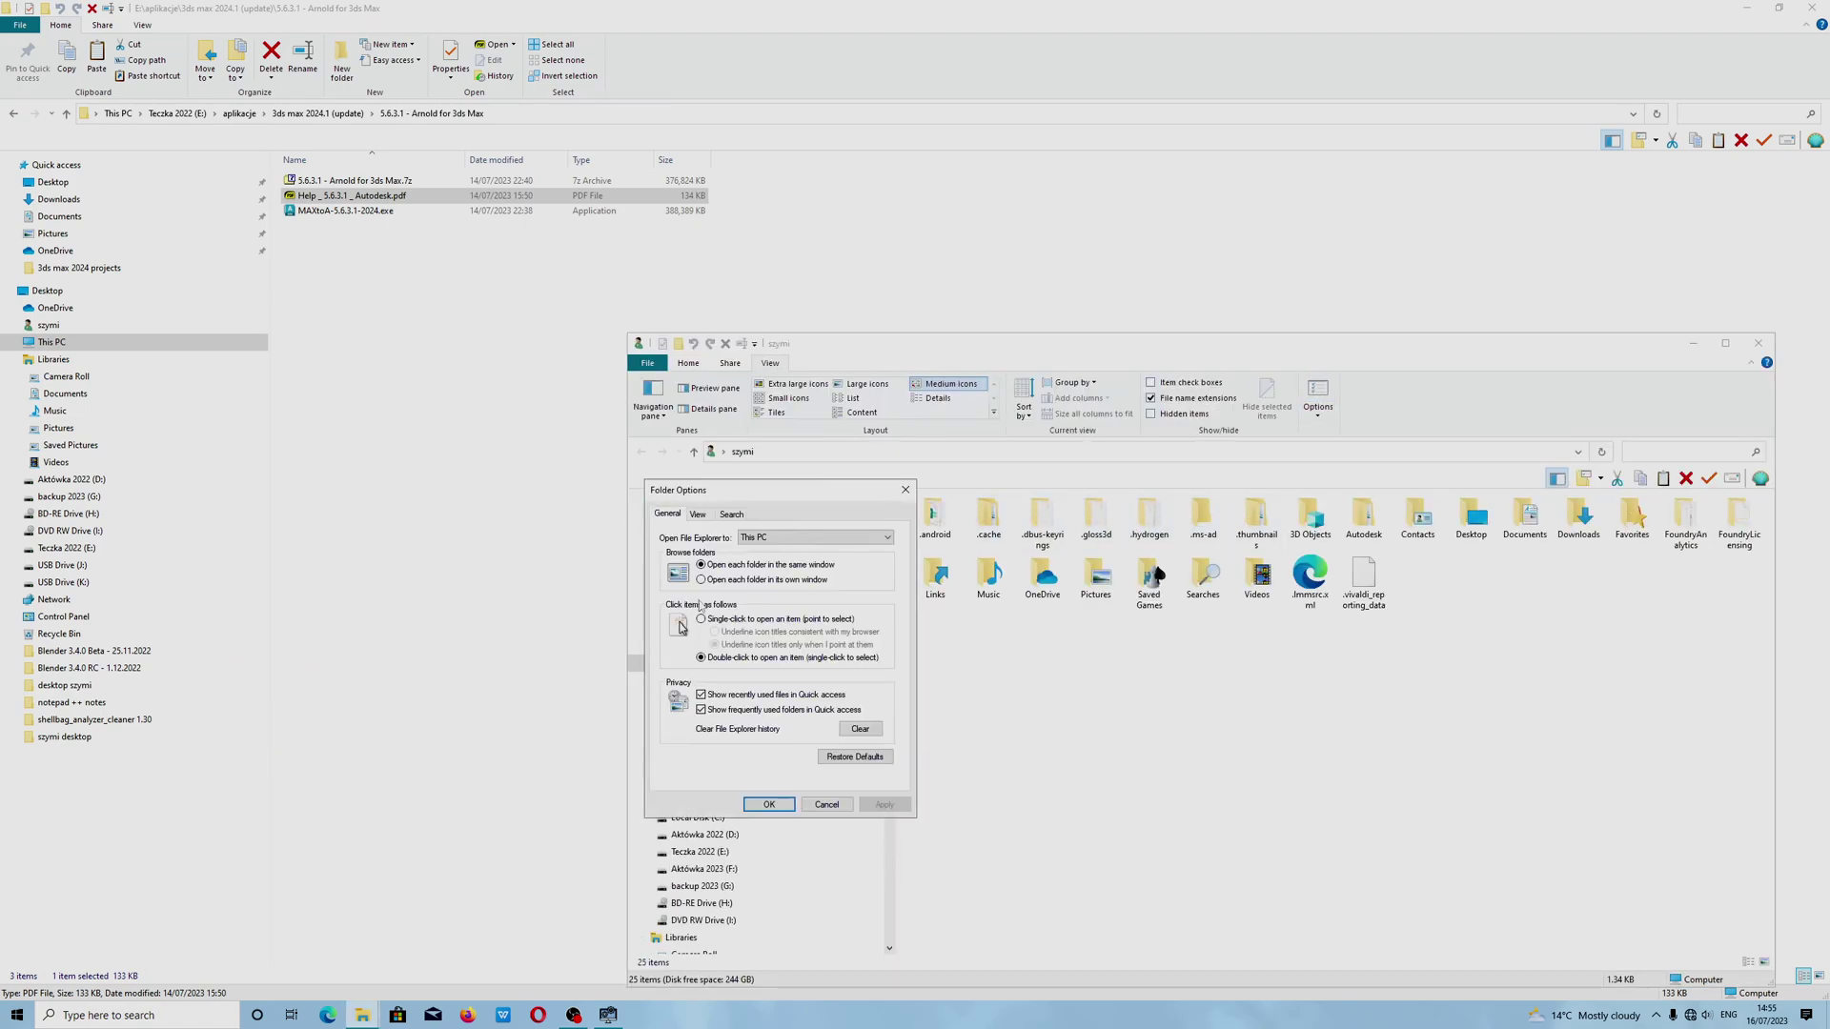
pyautogui.click(697, 516)
pyautogui.click(698, 713)
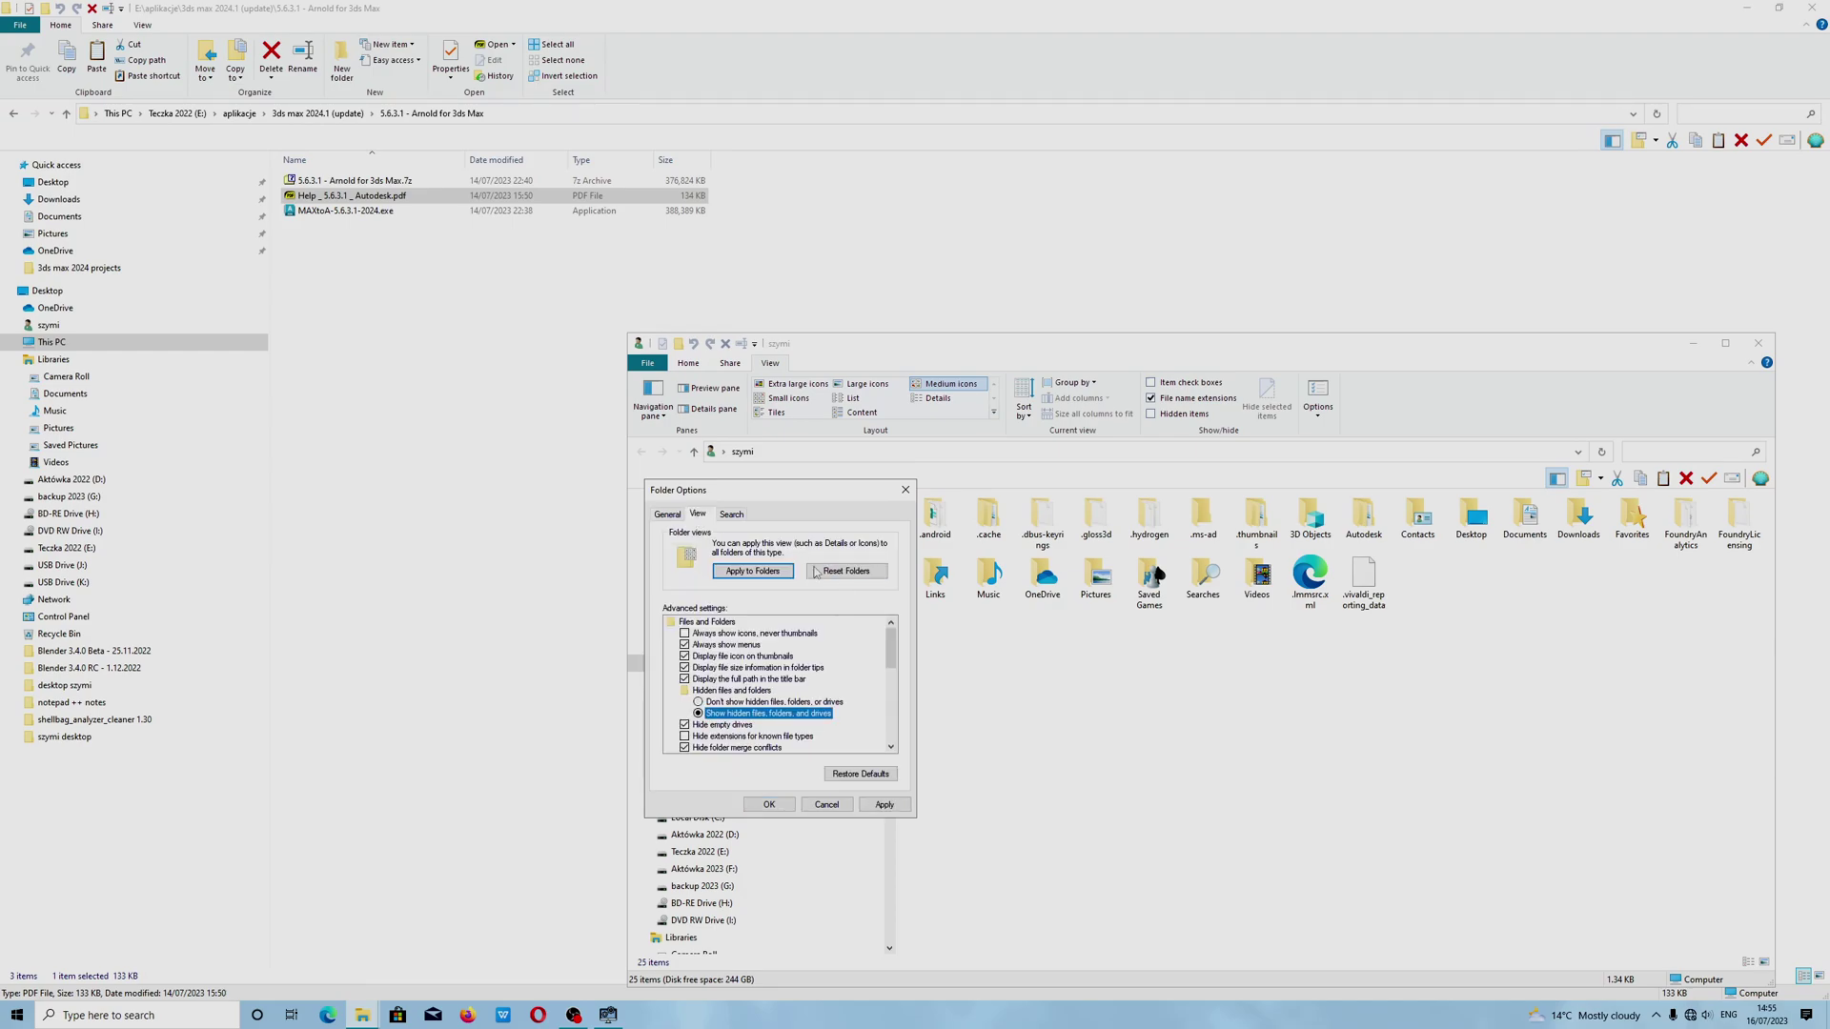
pyautogui.click(766, 571)
pyautogui.click(985, 505)
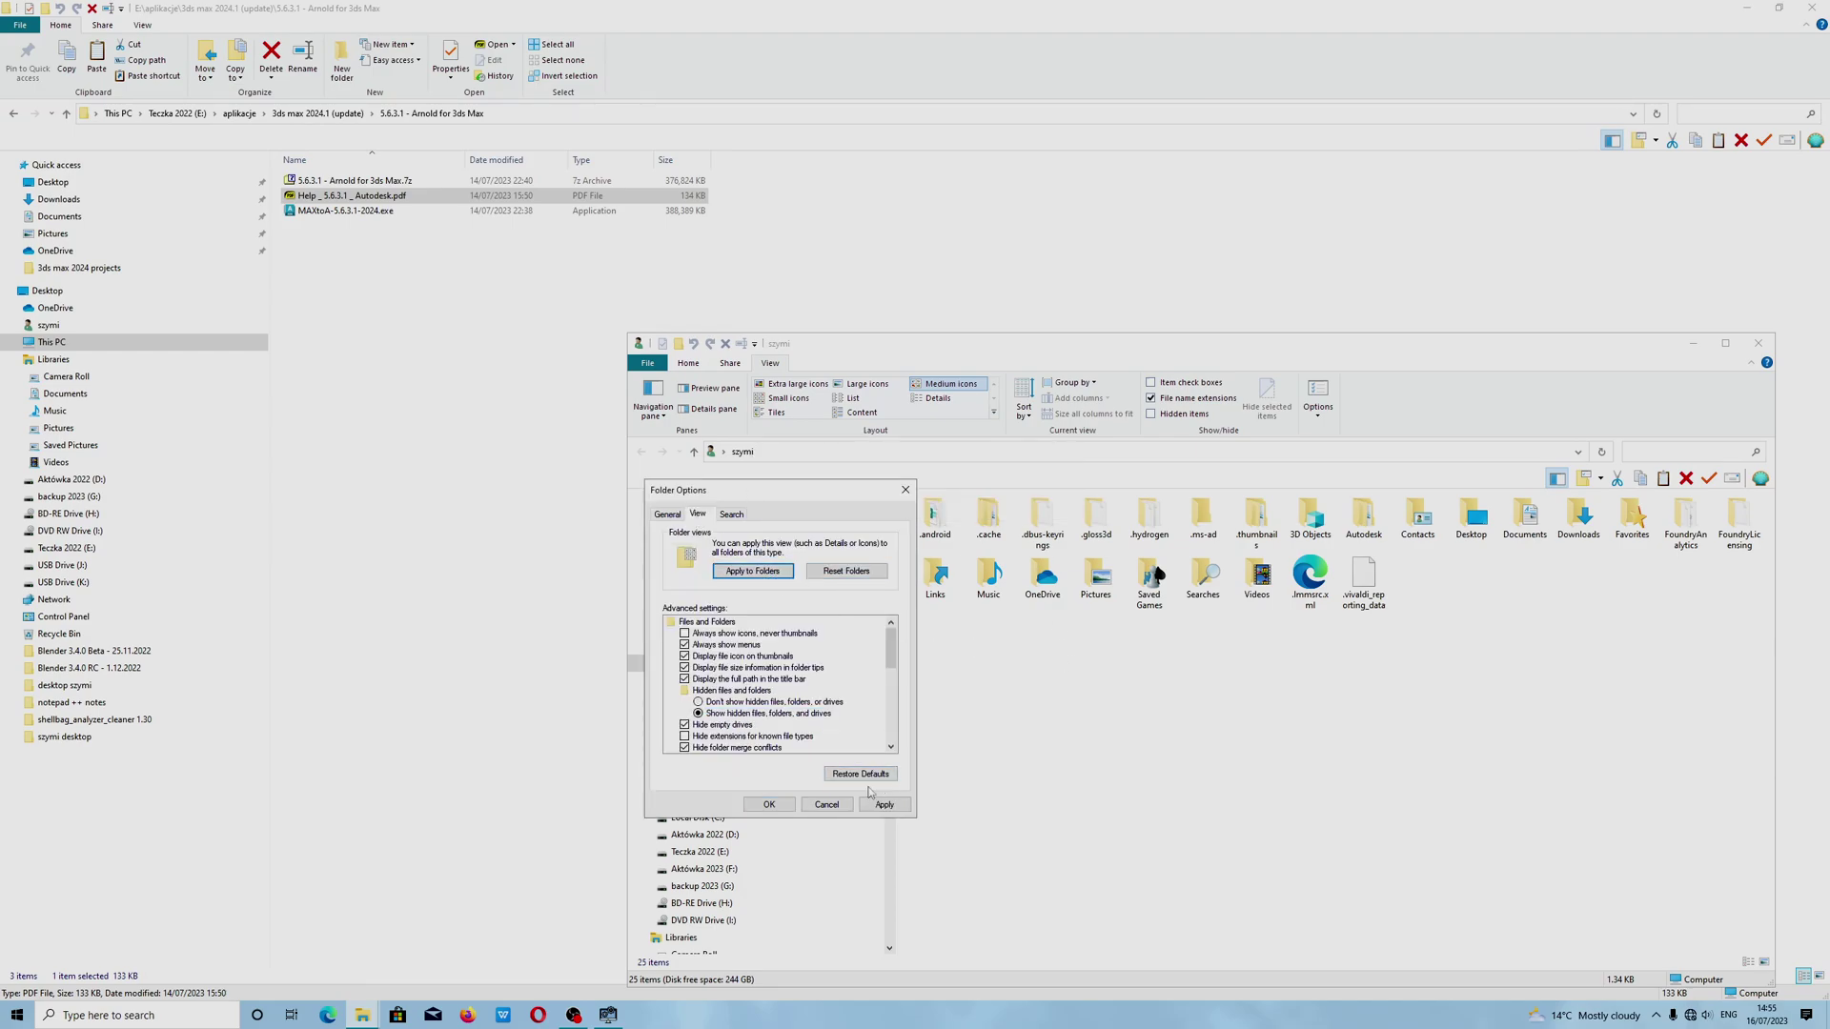
pyautogui.click(825, 806)
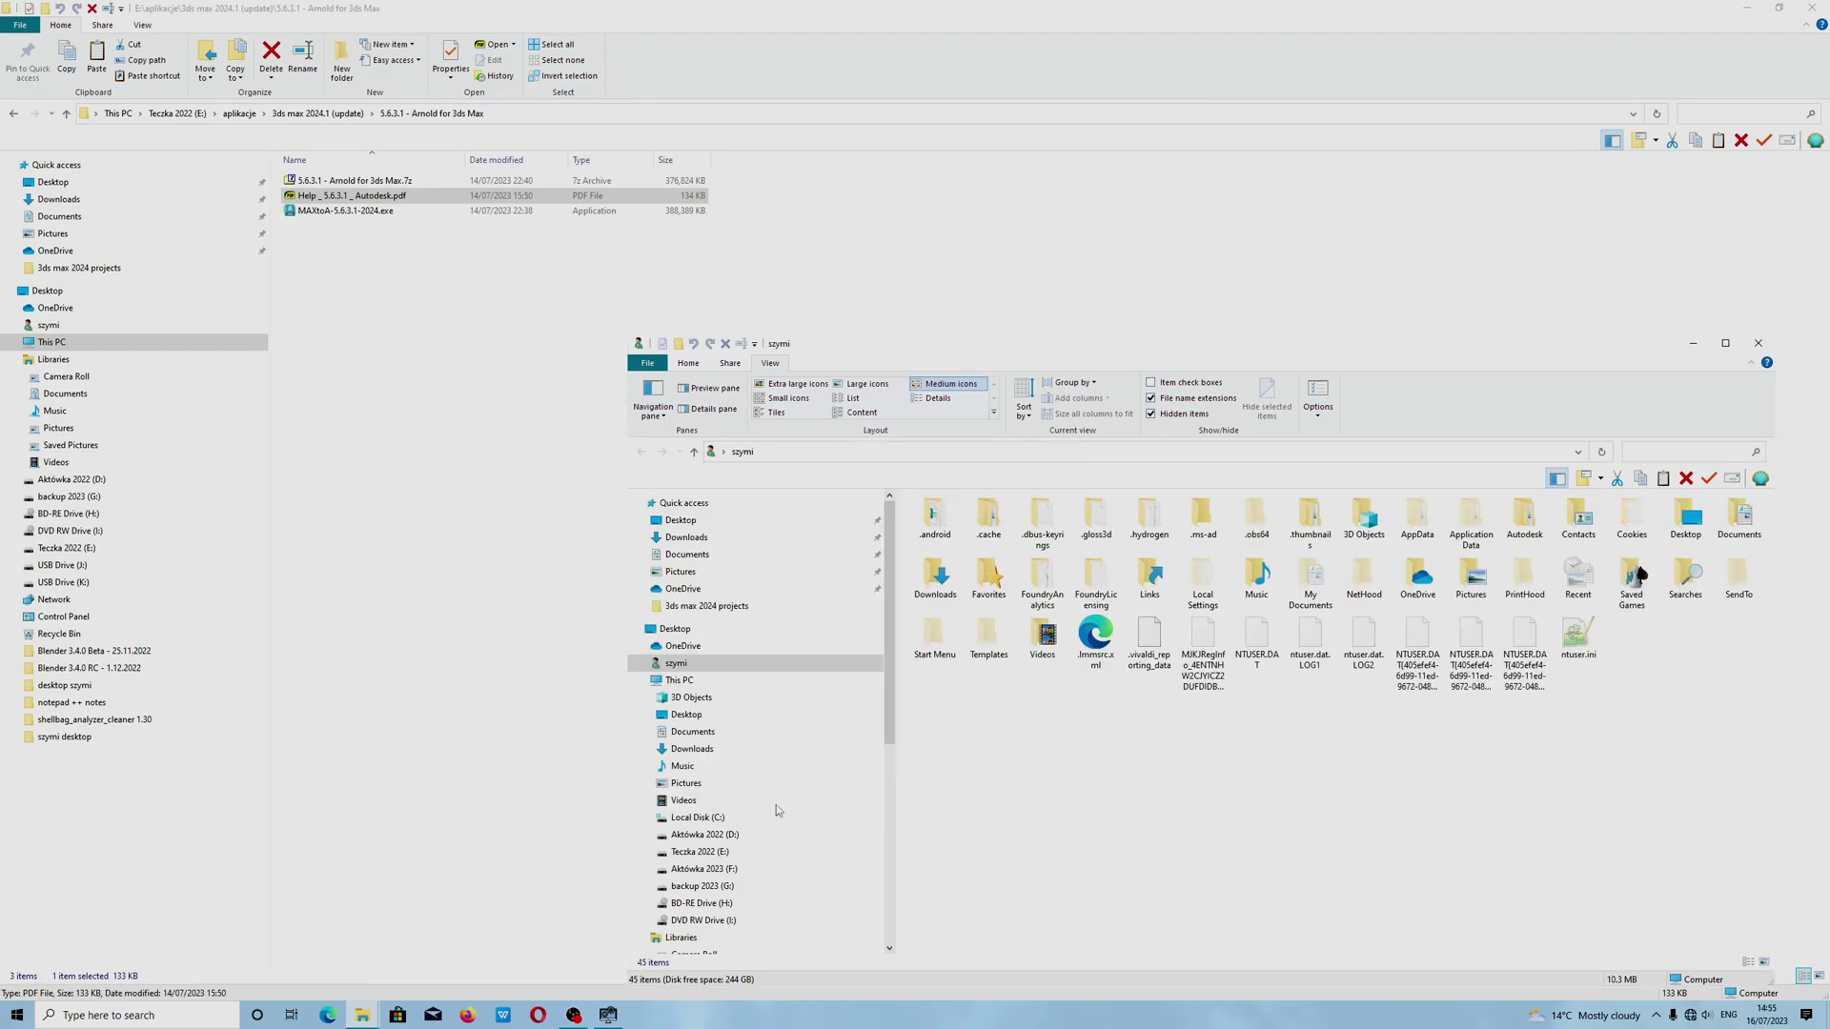
# Browse through AppData to Local\Temp and sort it newest first to find MAXtoA-5.6.3.1-2024
pyautogui.doubleClick(1415, 520)
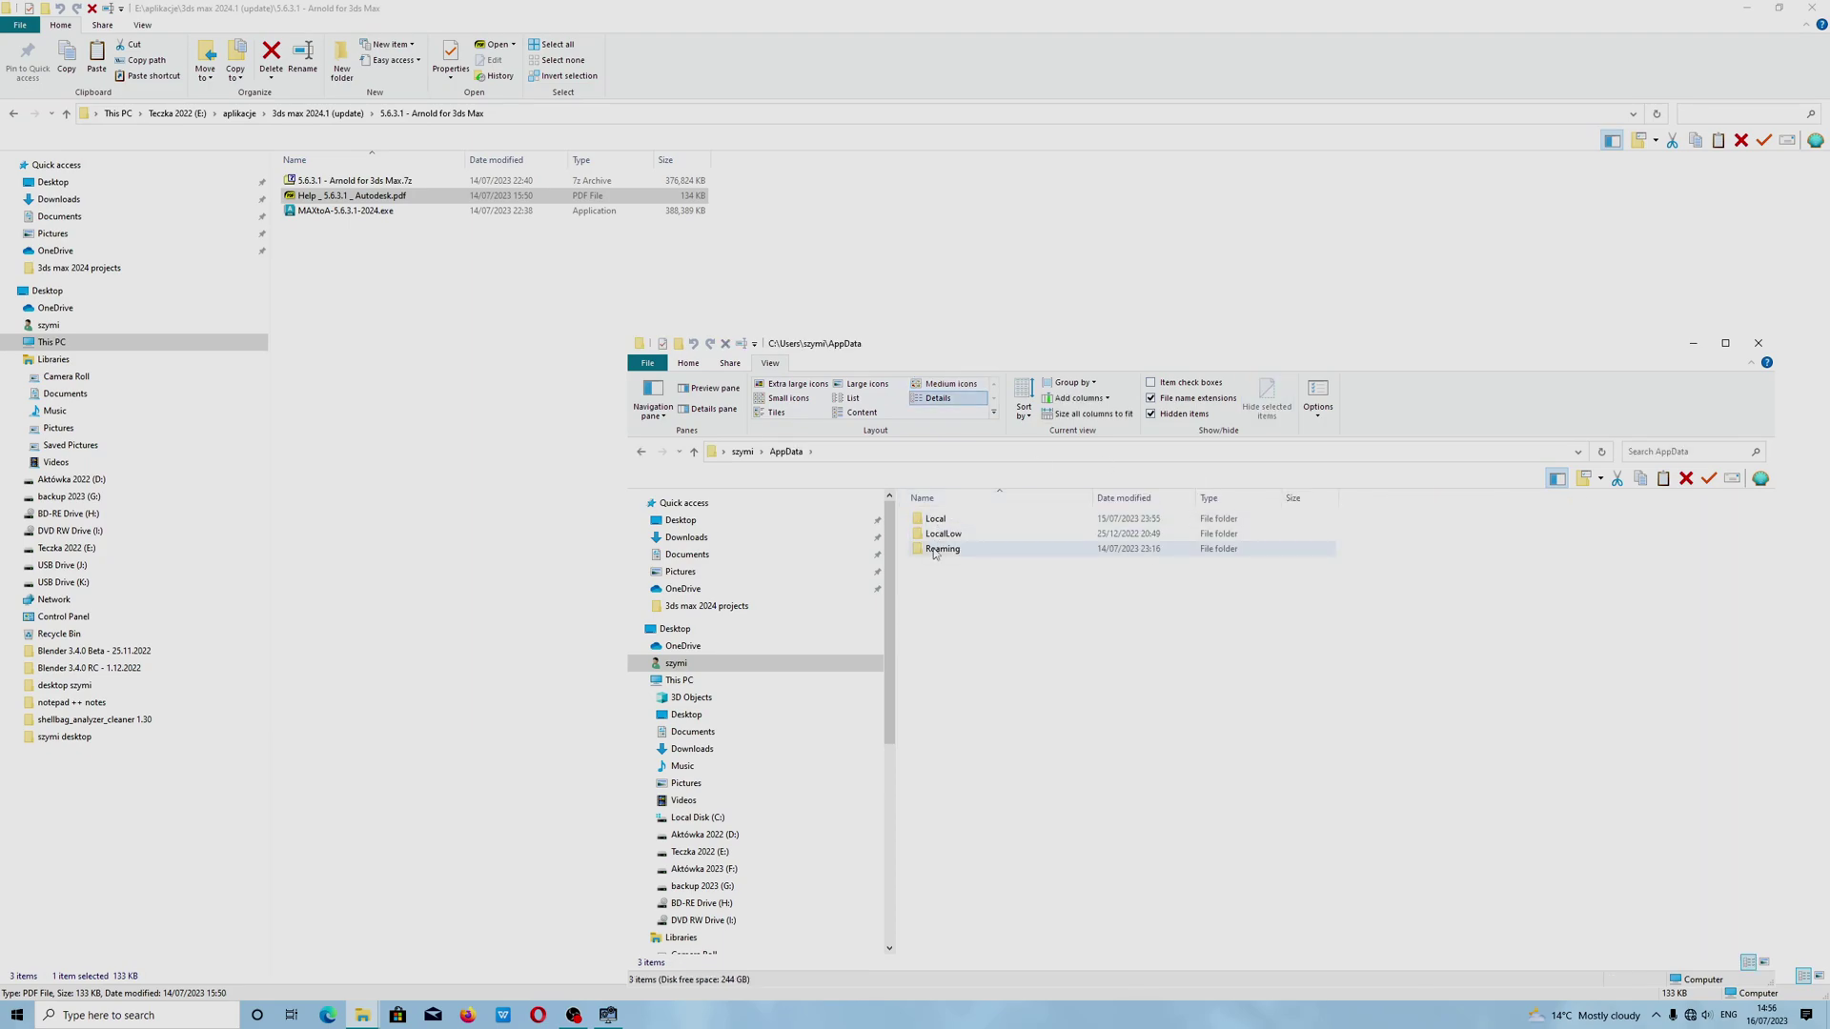
pyautogui.click(935, 551)
pyautogui.doubleClick(935, 551)
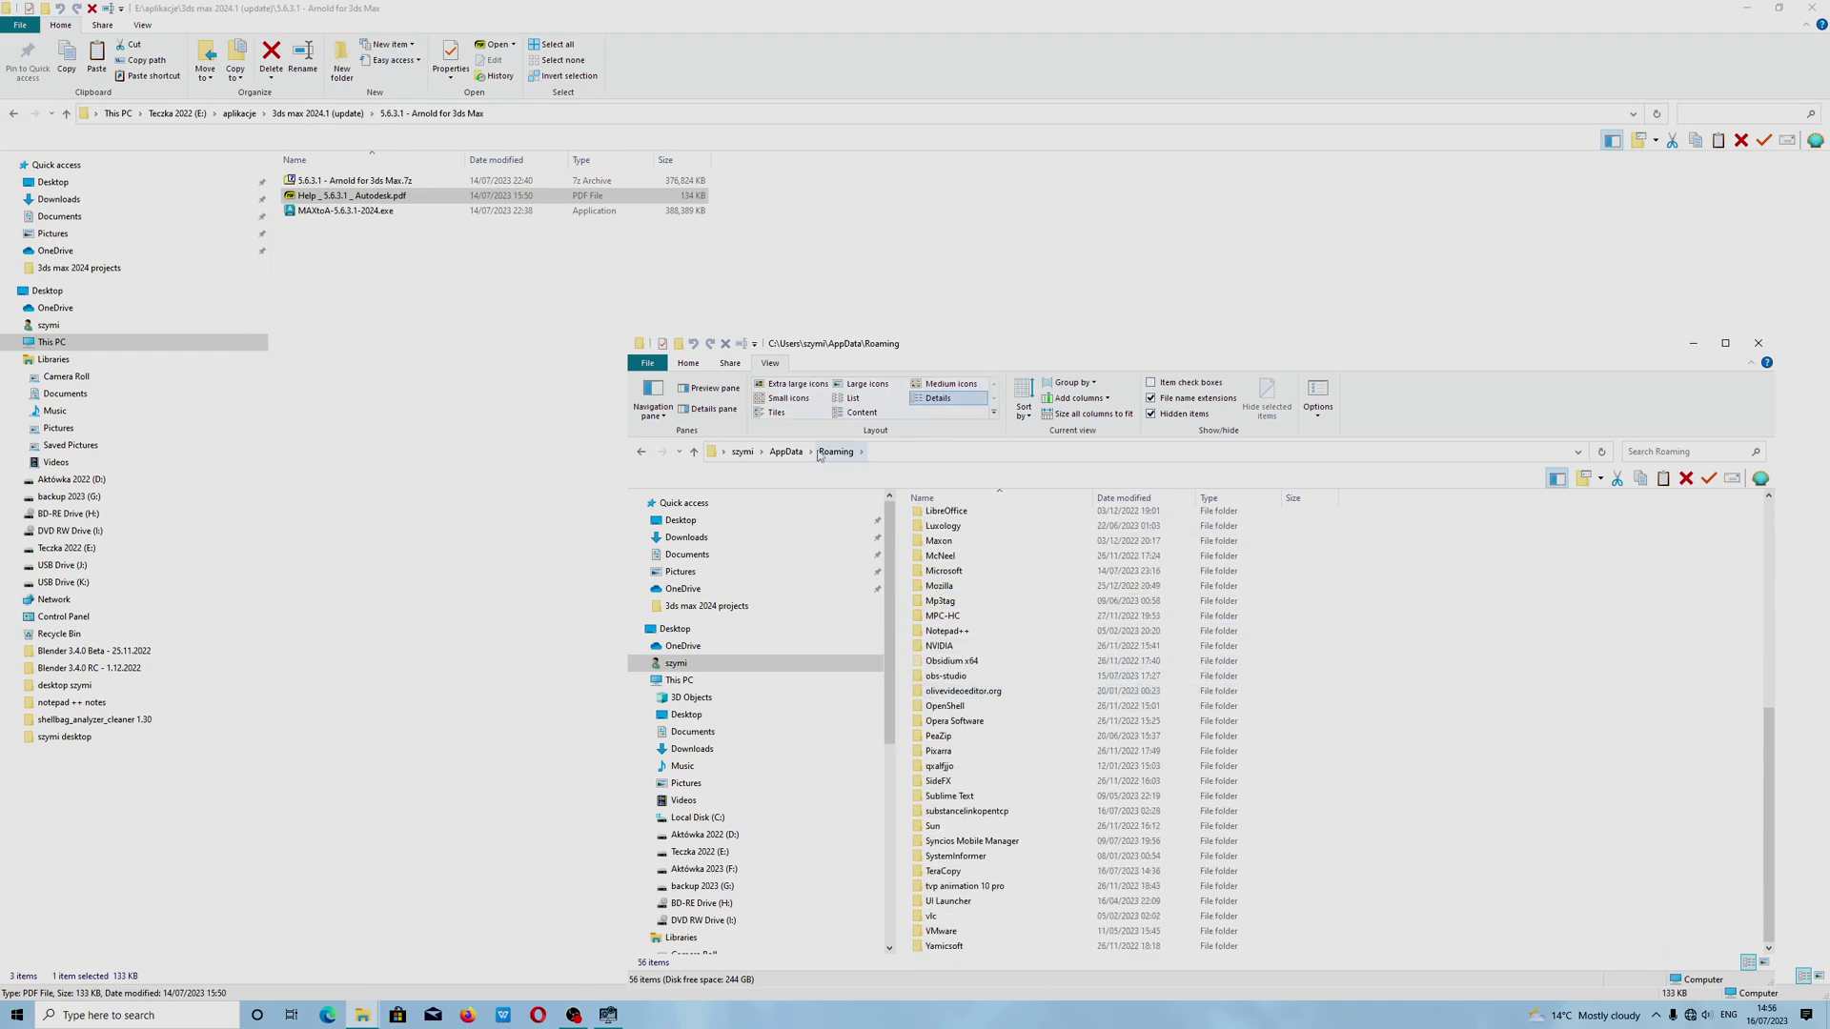
pyautogui.click(780, 454)
pyautogui.doubleClick(939, 521)
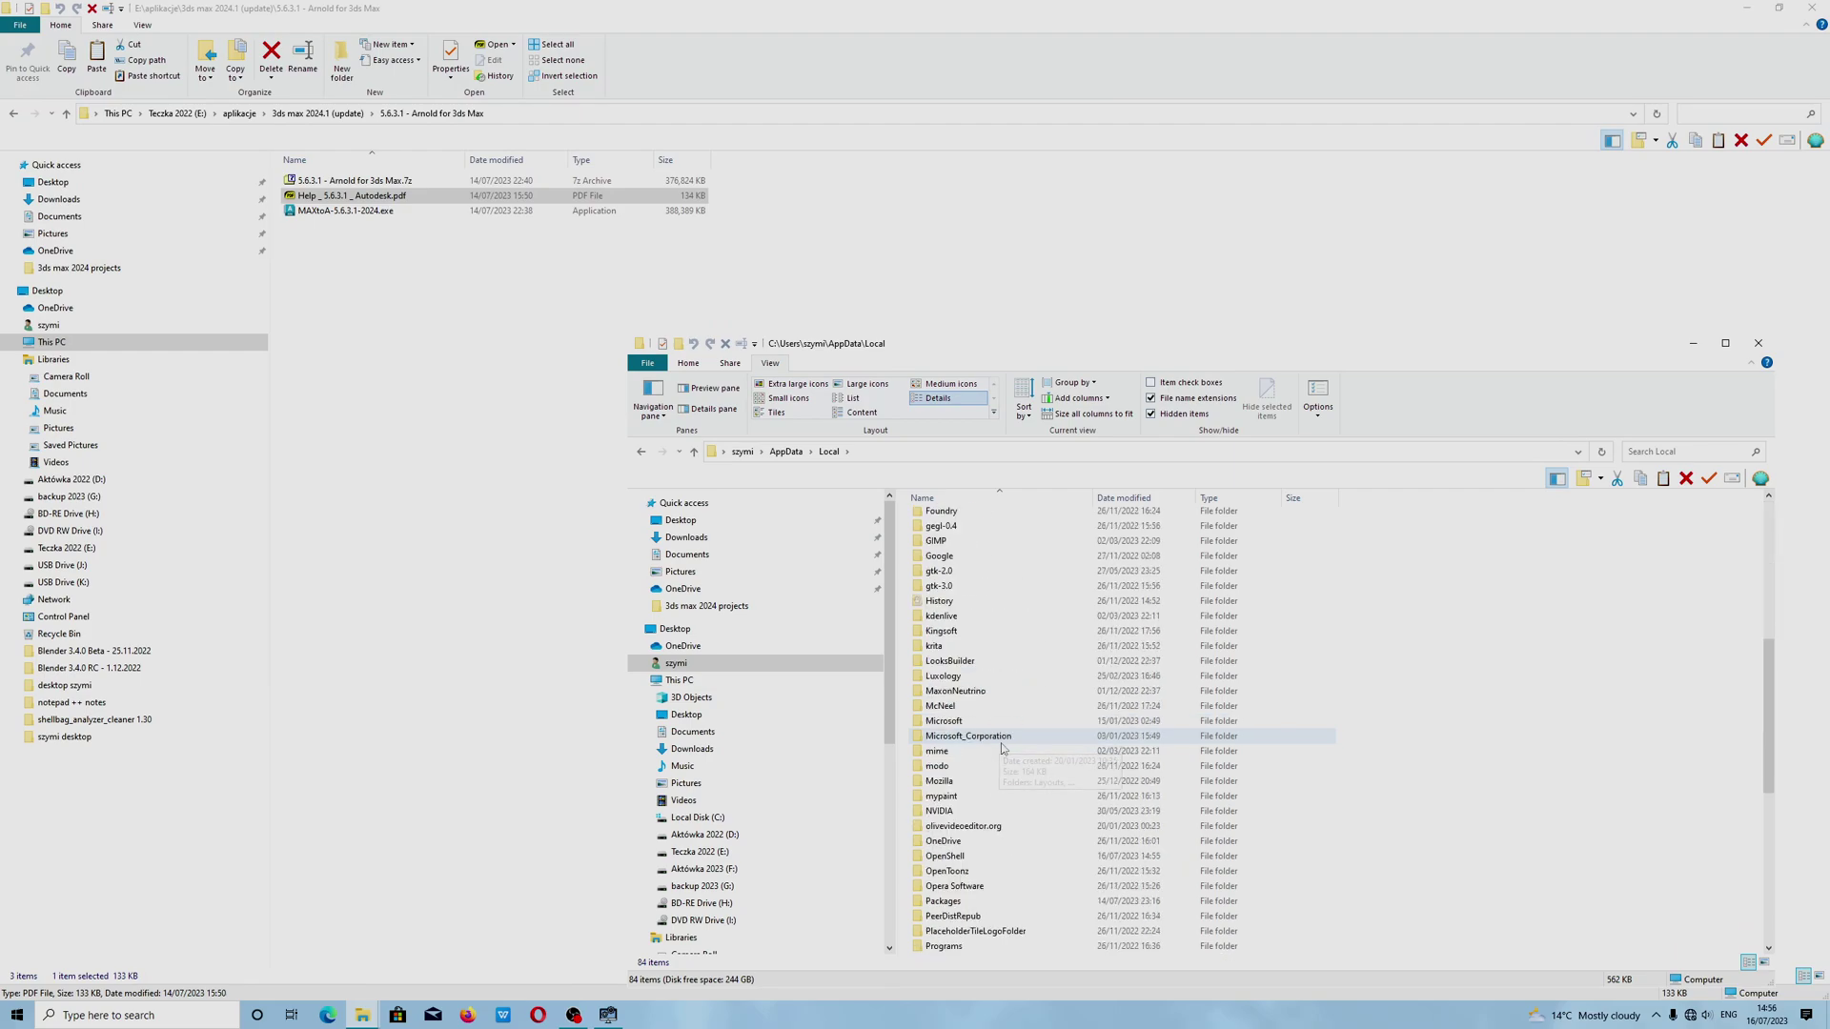
pyautogui.doubleClick(937, 901)
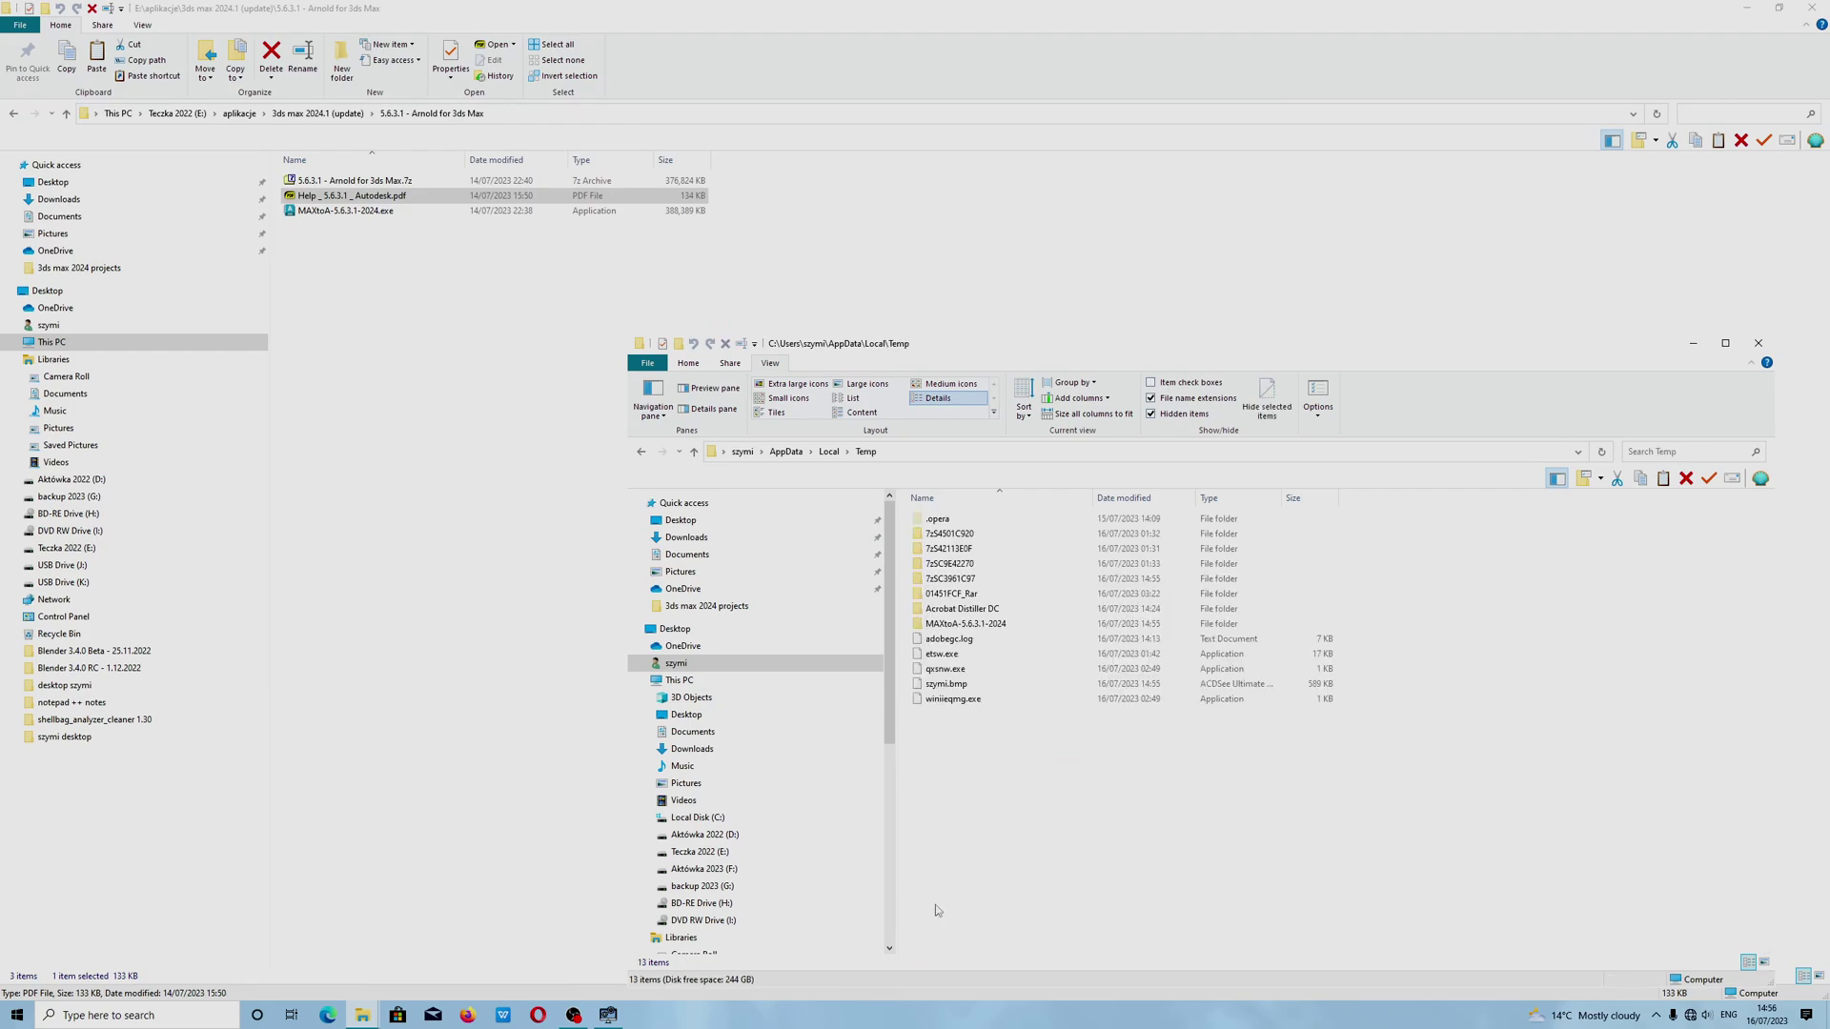
pyautogui.click(1126, 497)
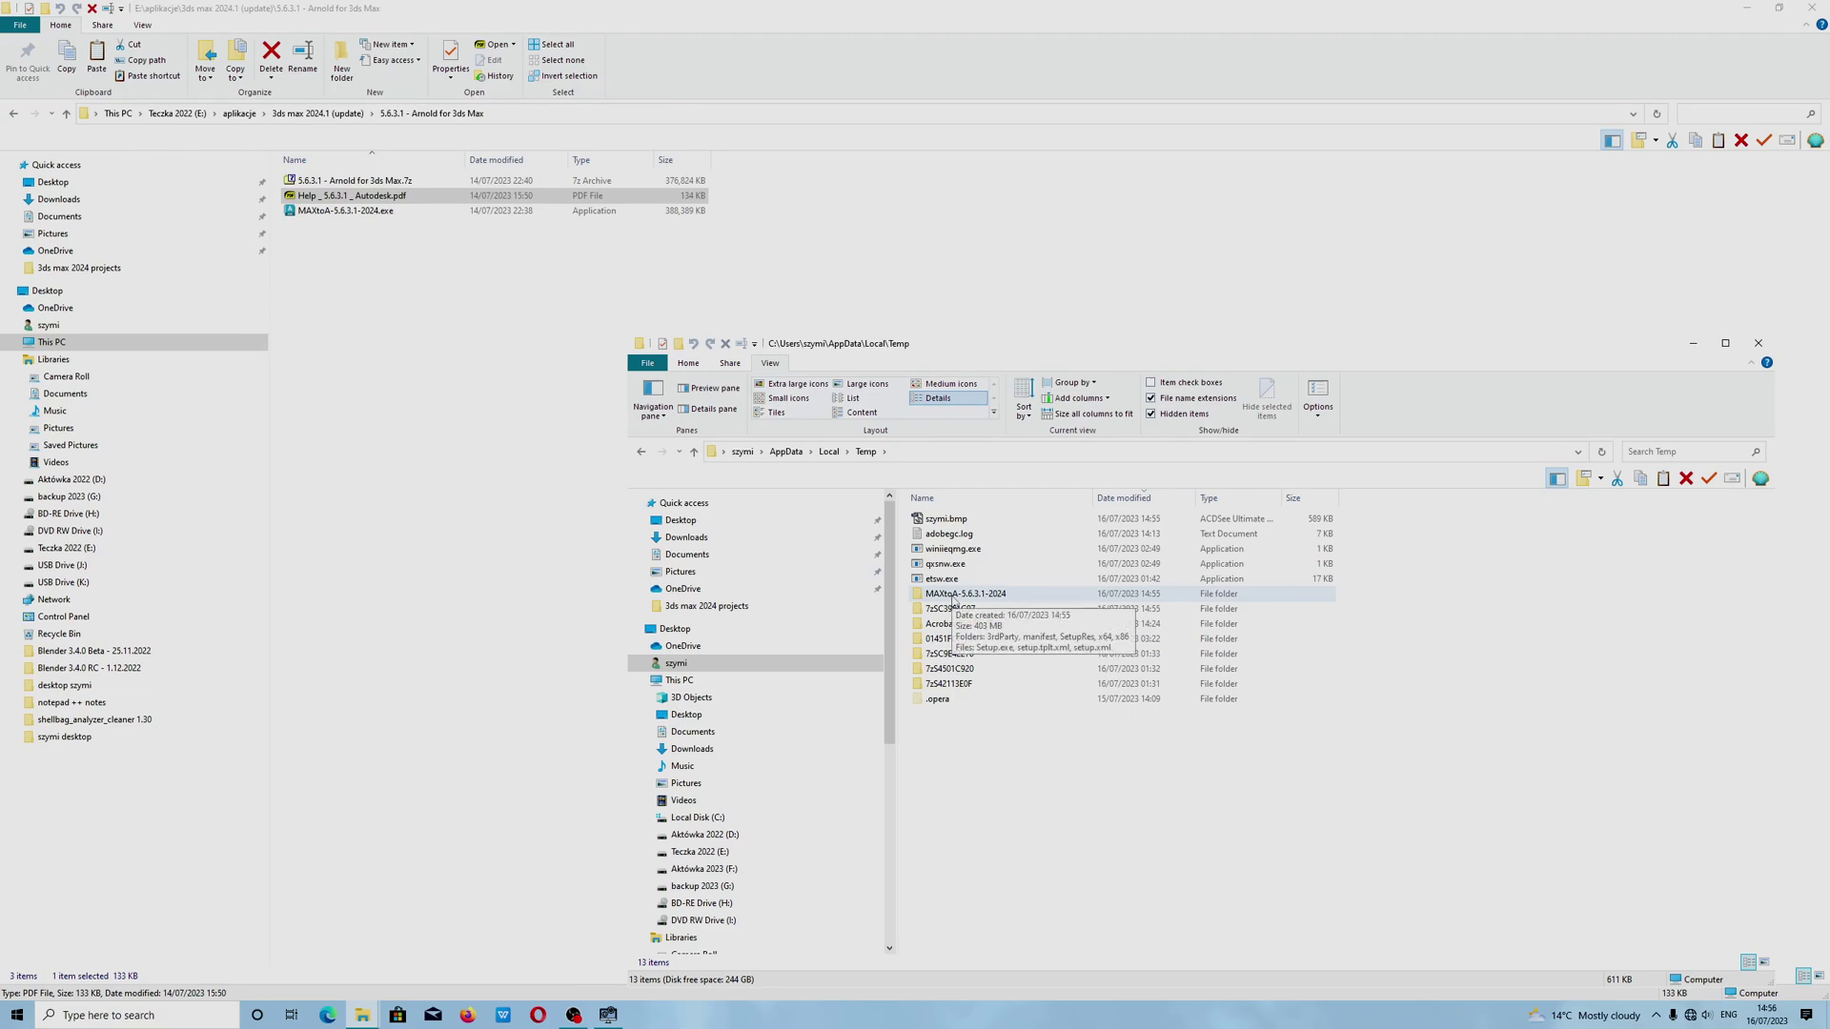
pyautogui.rightClick(953, 600)
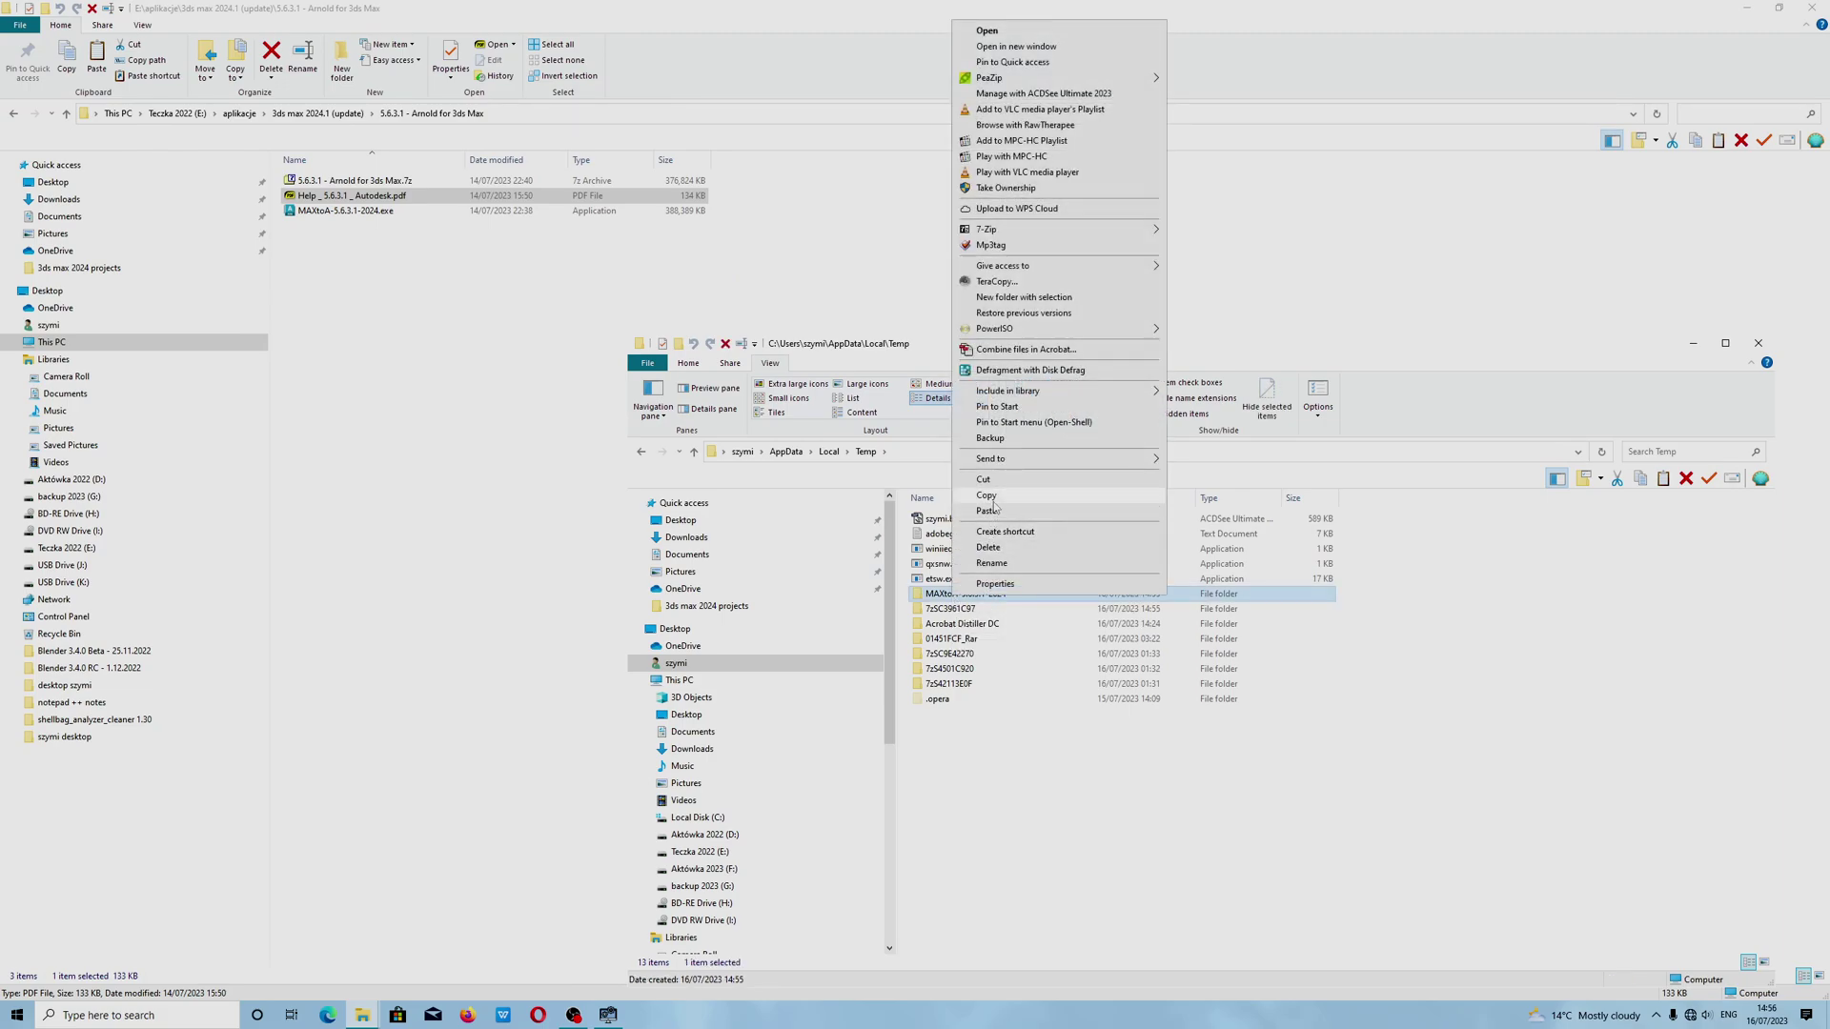
# Copy the MAXtoA-5.6.3.1-2024 folder from Temp into the 5.6.3.1 - Arnold for 3ds Max folder
pyautogui.click(986, 495)
pyautogui.rightClick(336, 282)
pyautogui.click(367, 397)
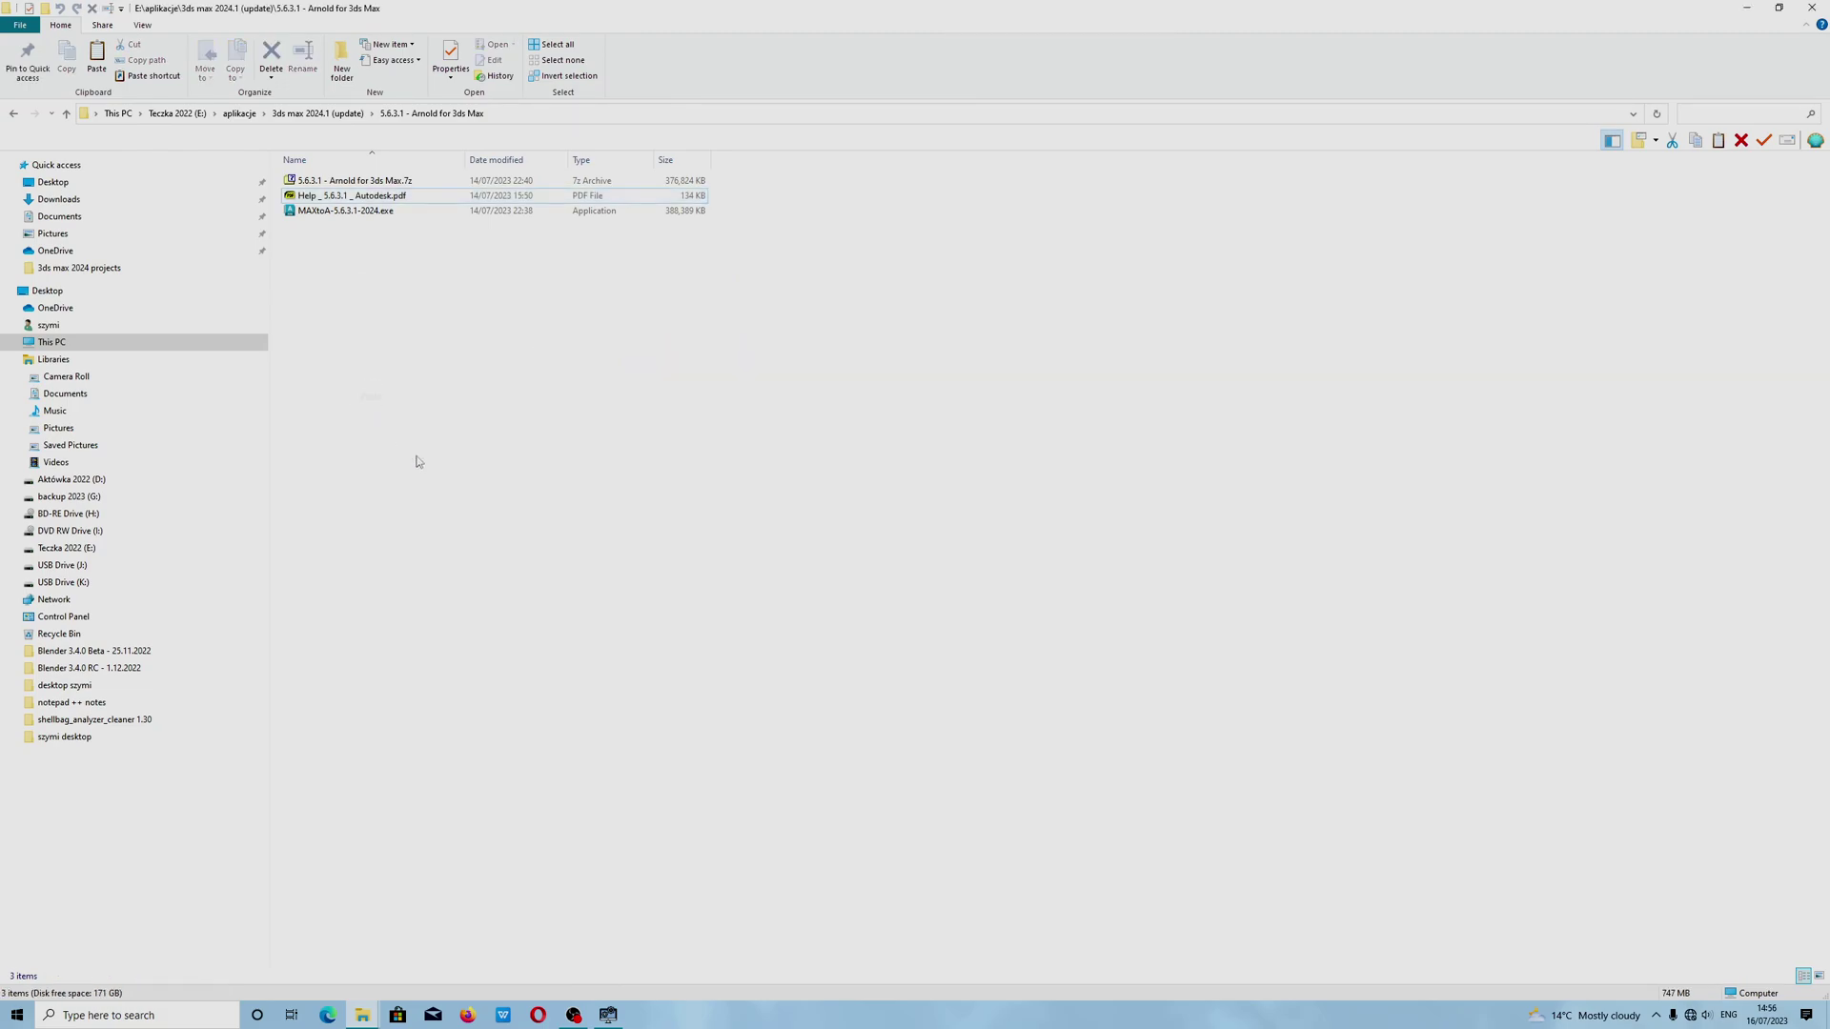
# Run the MAXtoA for 3ds Max 2024 .msi from MAXtoA-5.6.3.1-2024\x64\maxtoa
pyautogui.doubleClick(323, 182)
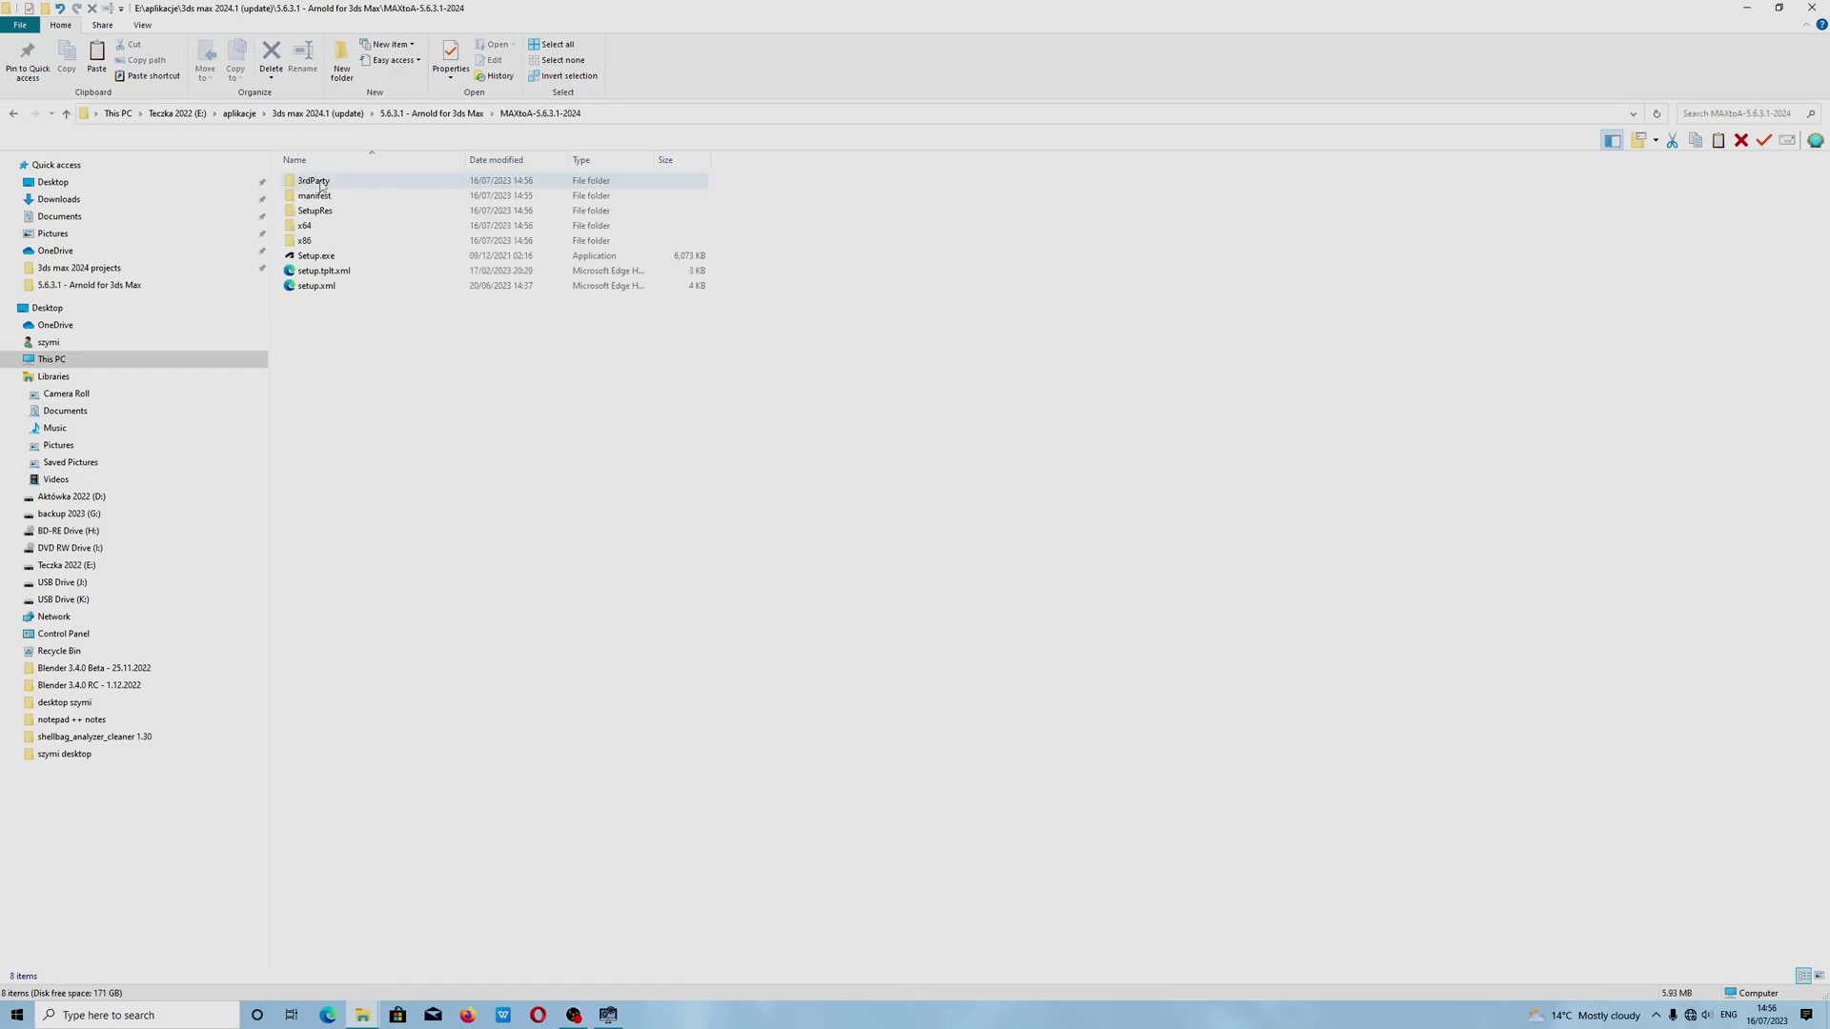
pyautogui.doubleClick(314, 225)
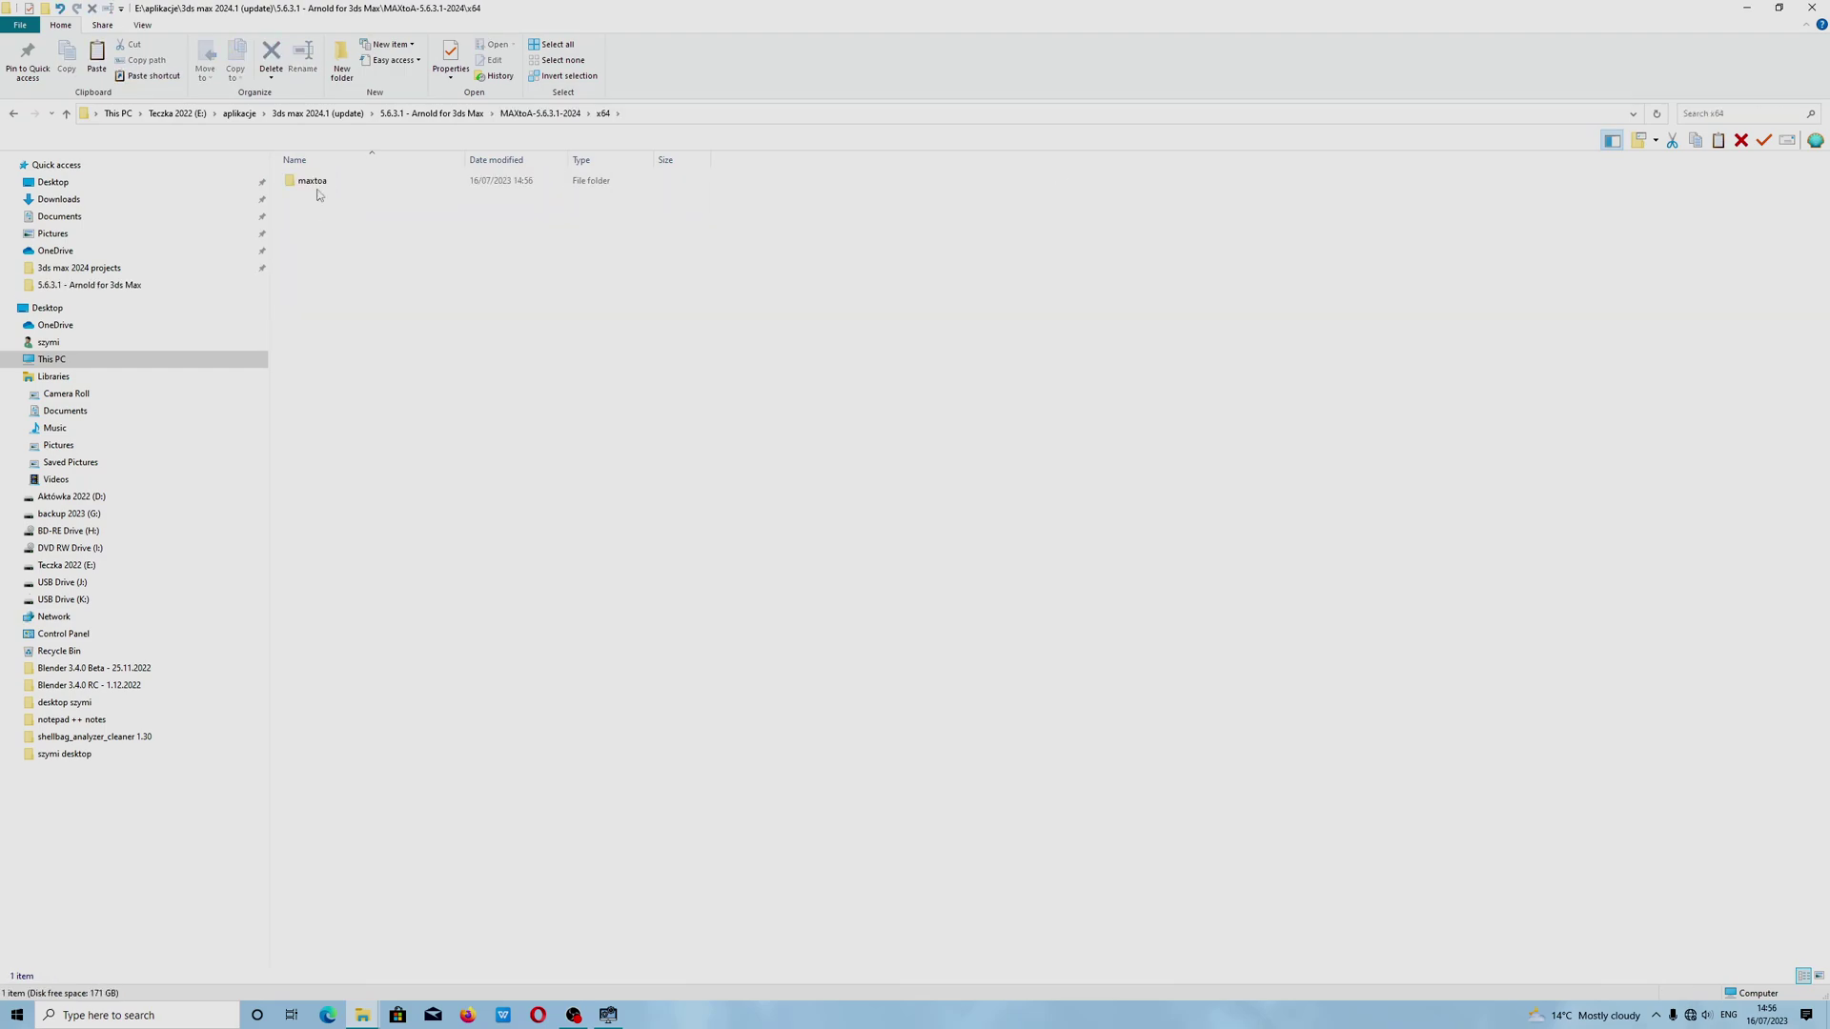
pyautogui.doubleClick(321, 183)
pyautogui.doubleClick(324, 183)
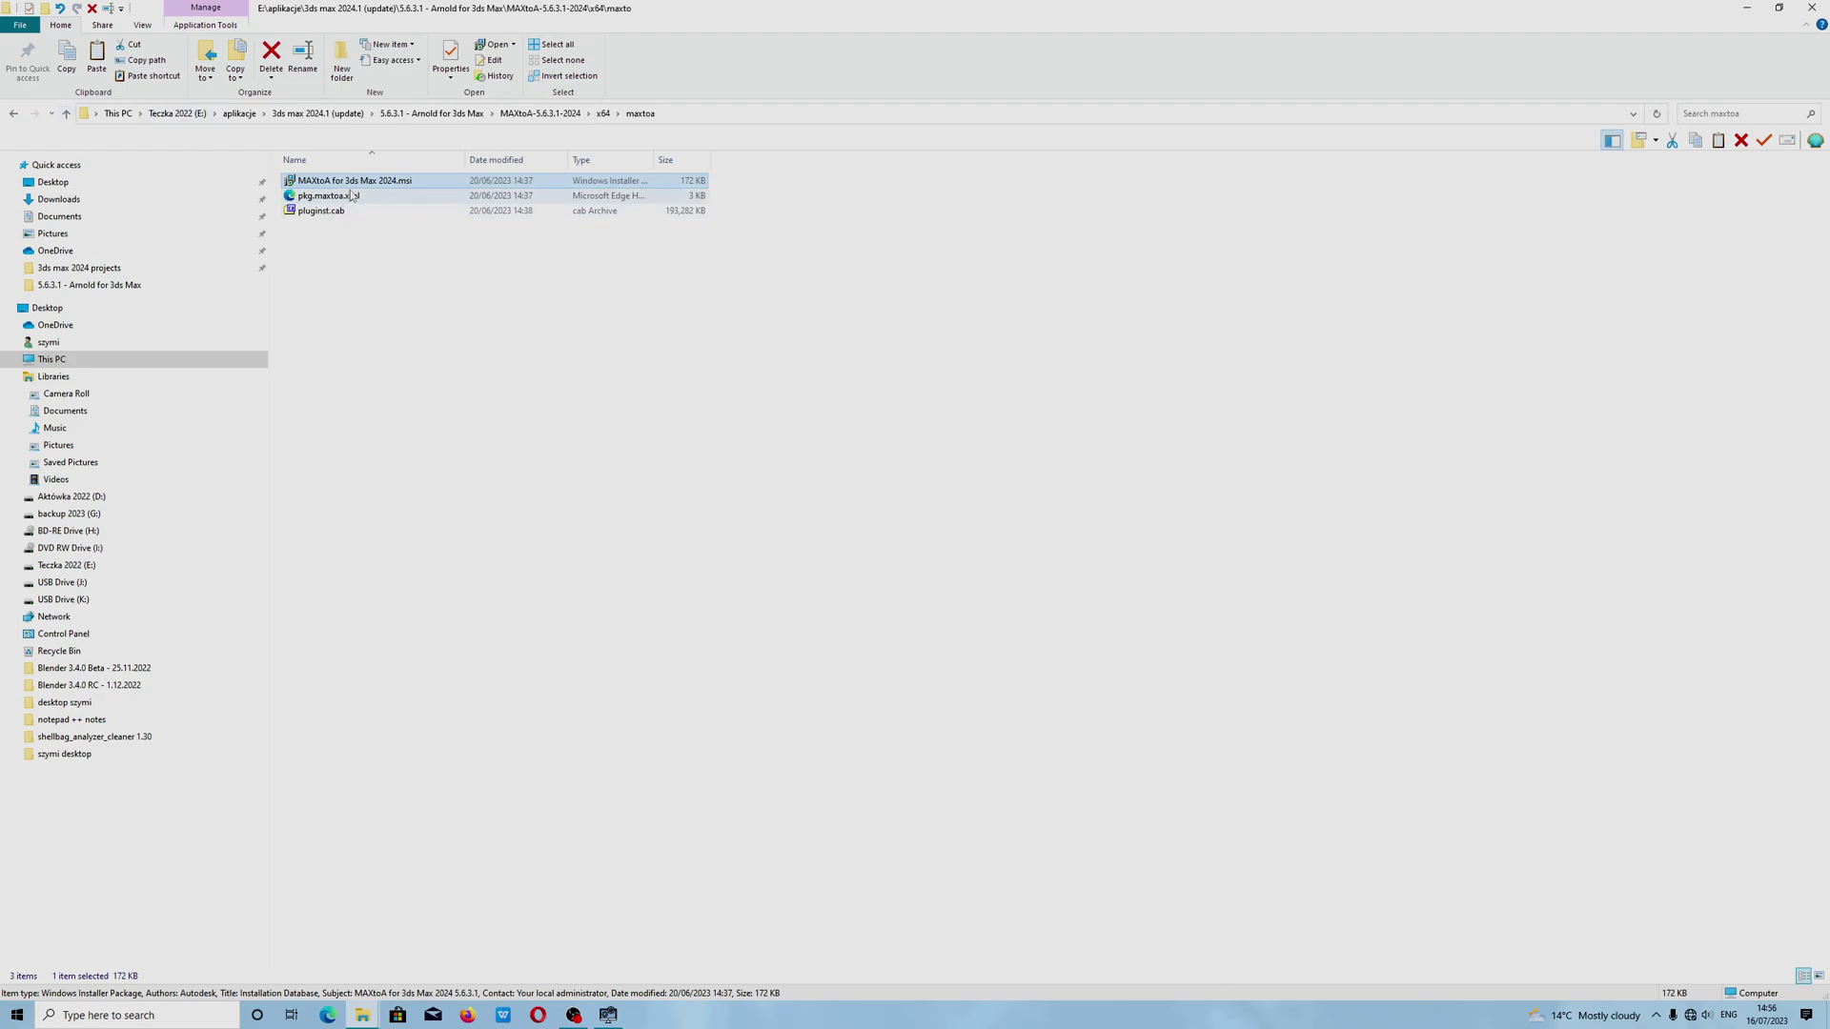
# Check the x86 folder, then return to the 5.6.3.1 - Arnold for 3ds Max folder
pyautogui.click(14, 113)
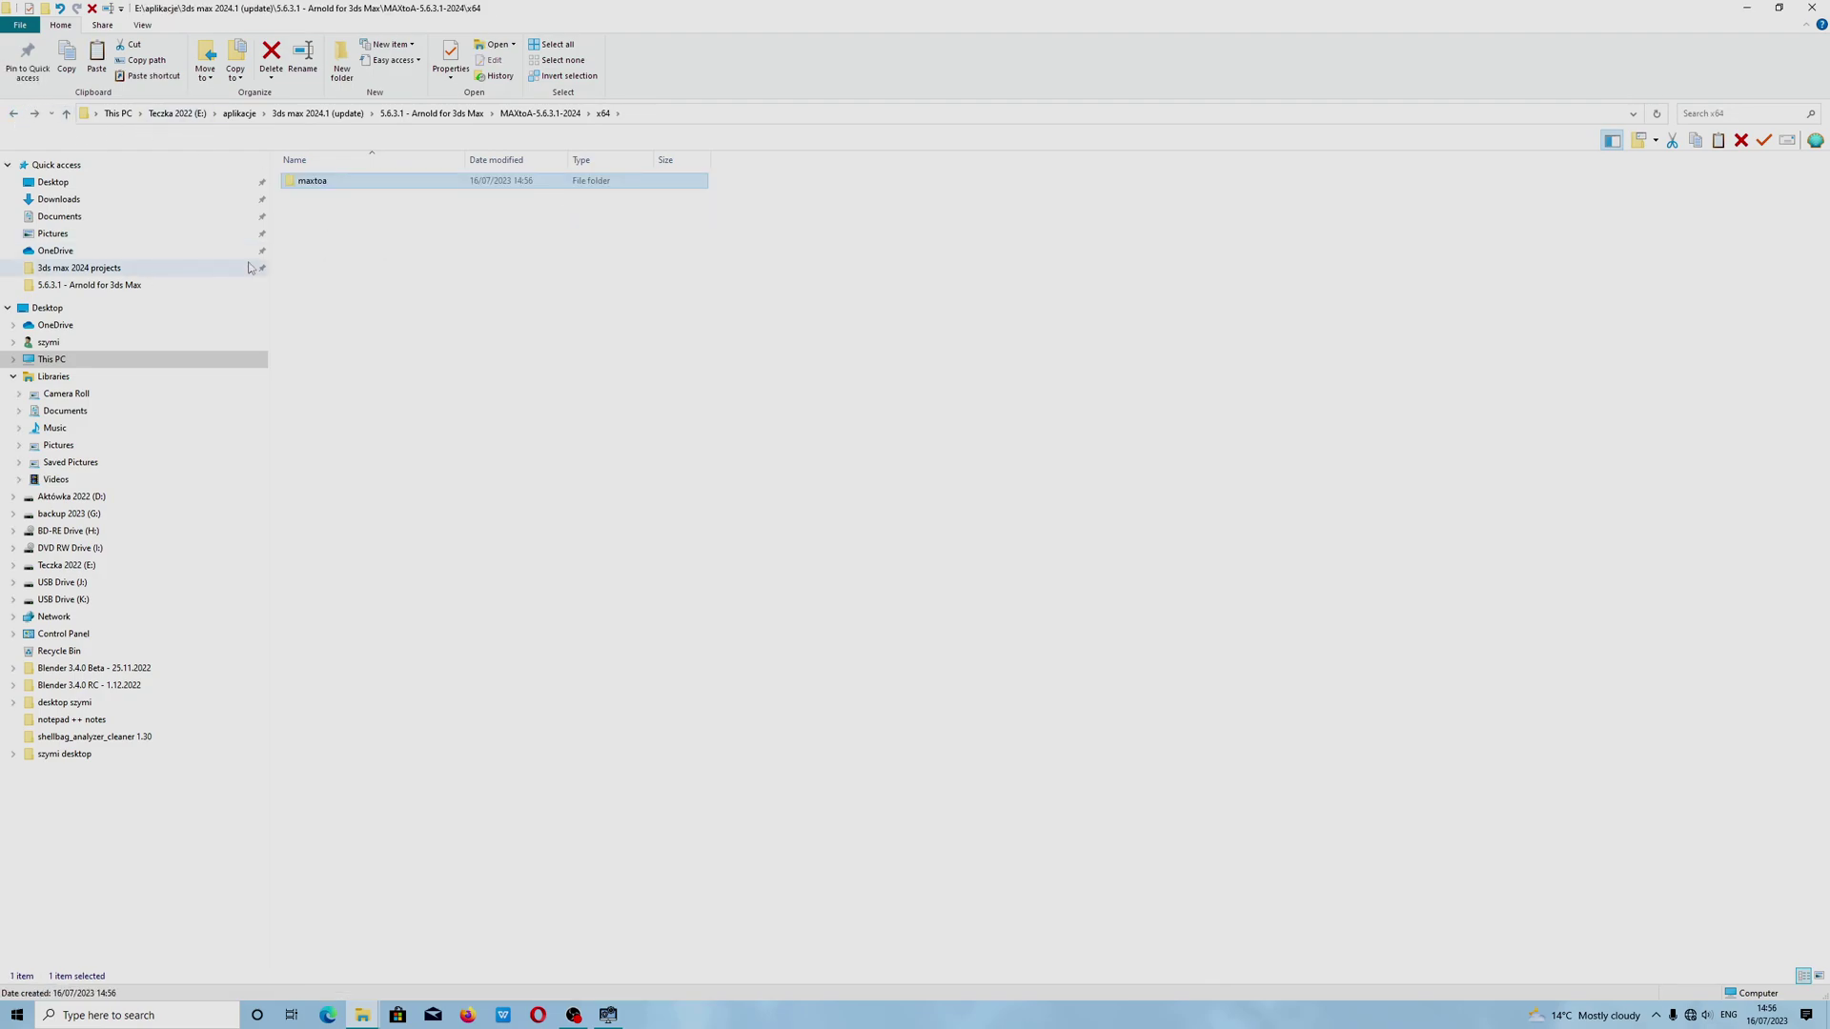
pyautogui.click(13, 113)
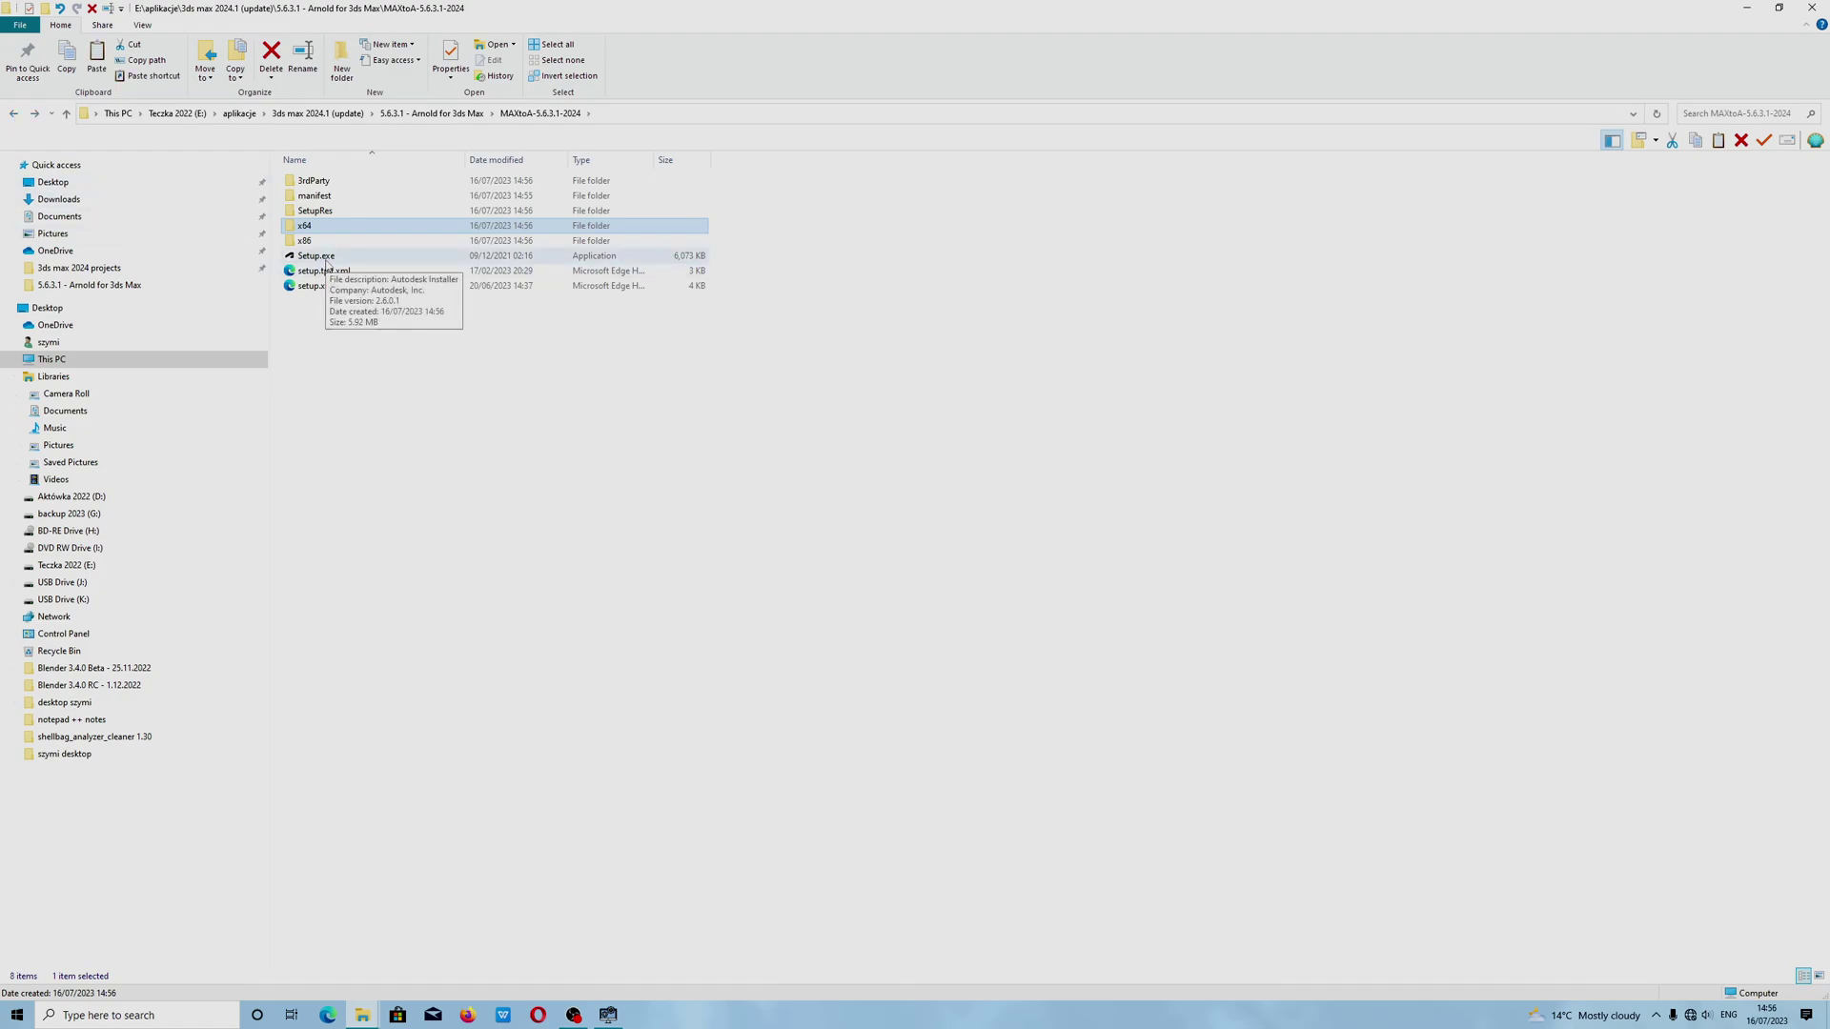
pyautogui.doubleClick(310, 241)
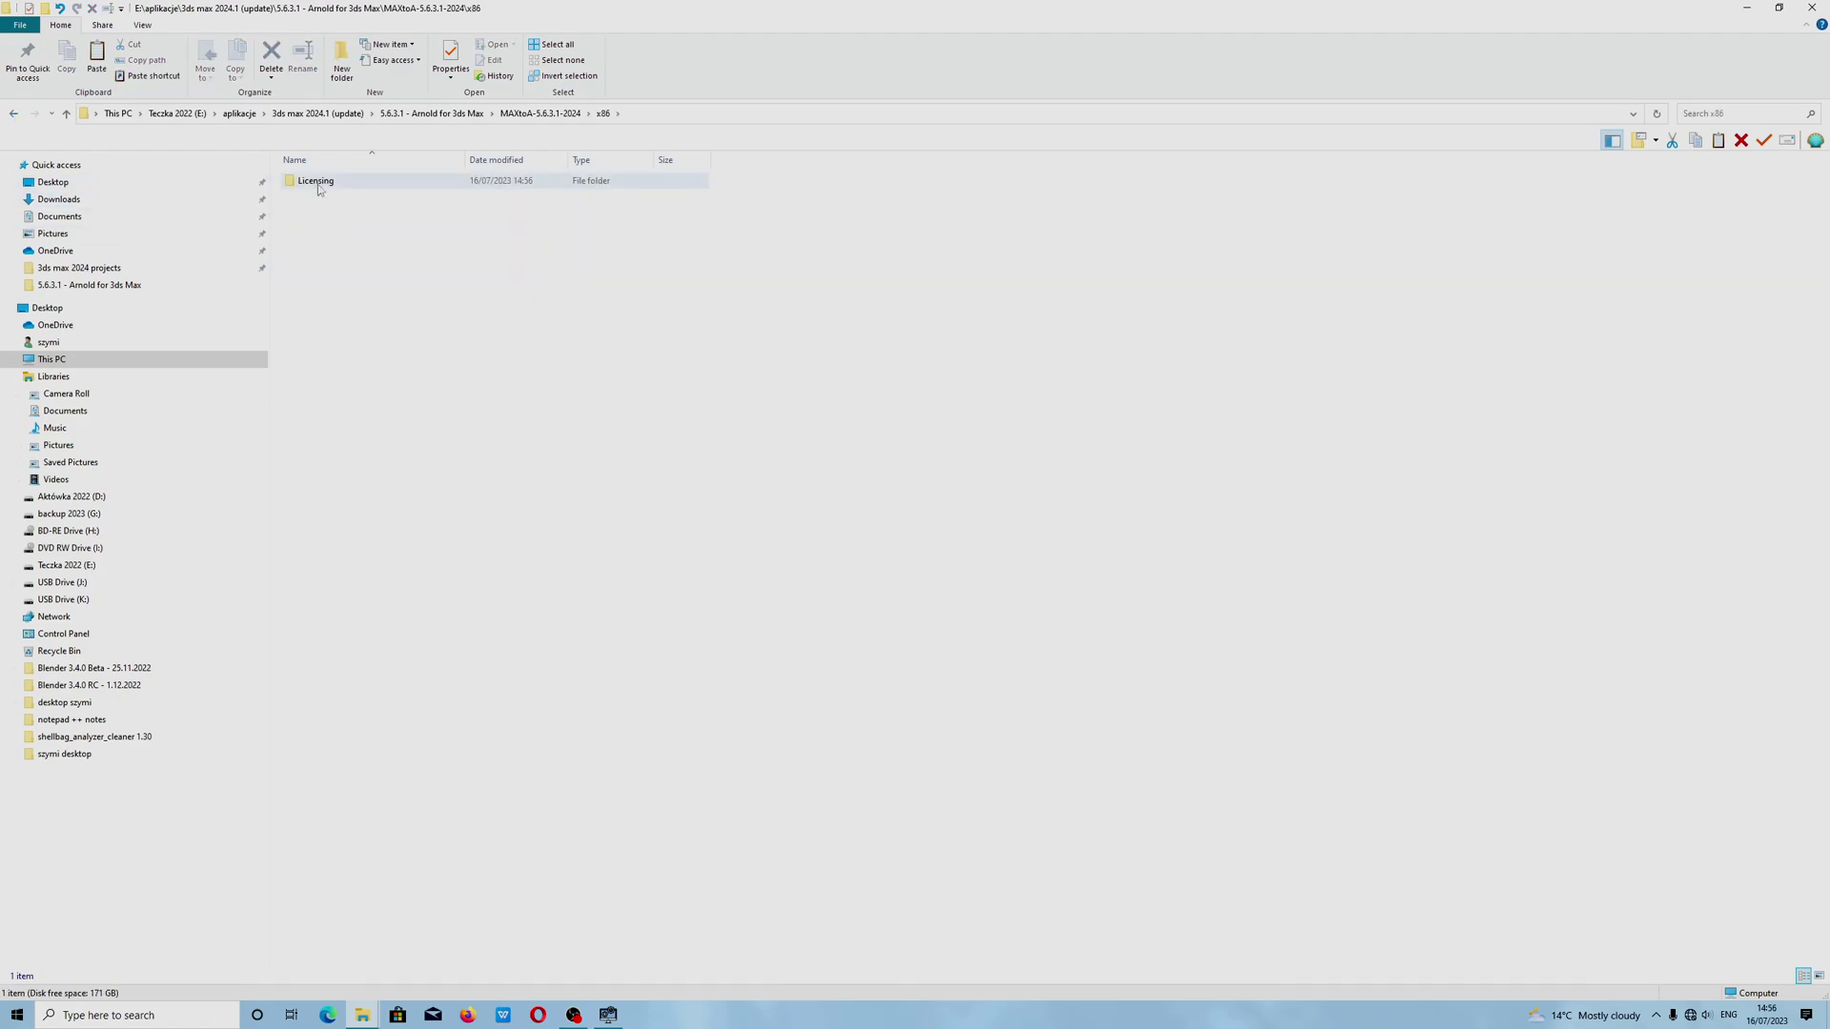
pyautogui.click(14, 115)
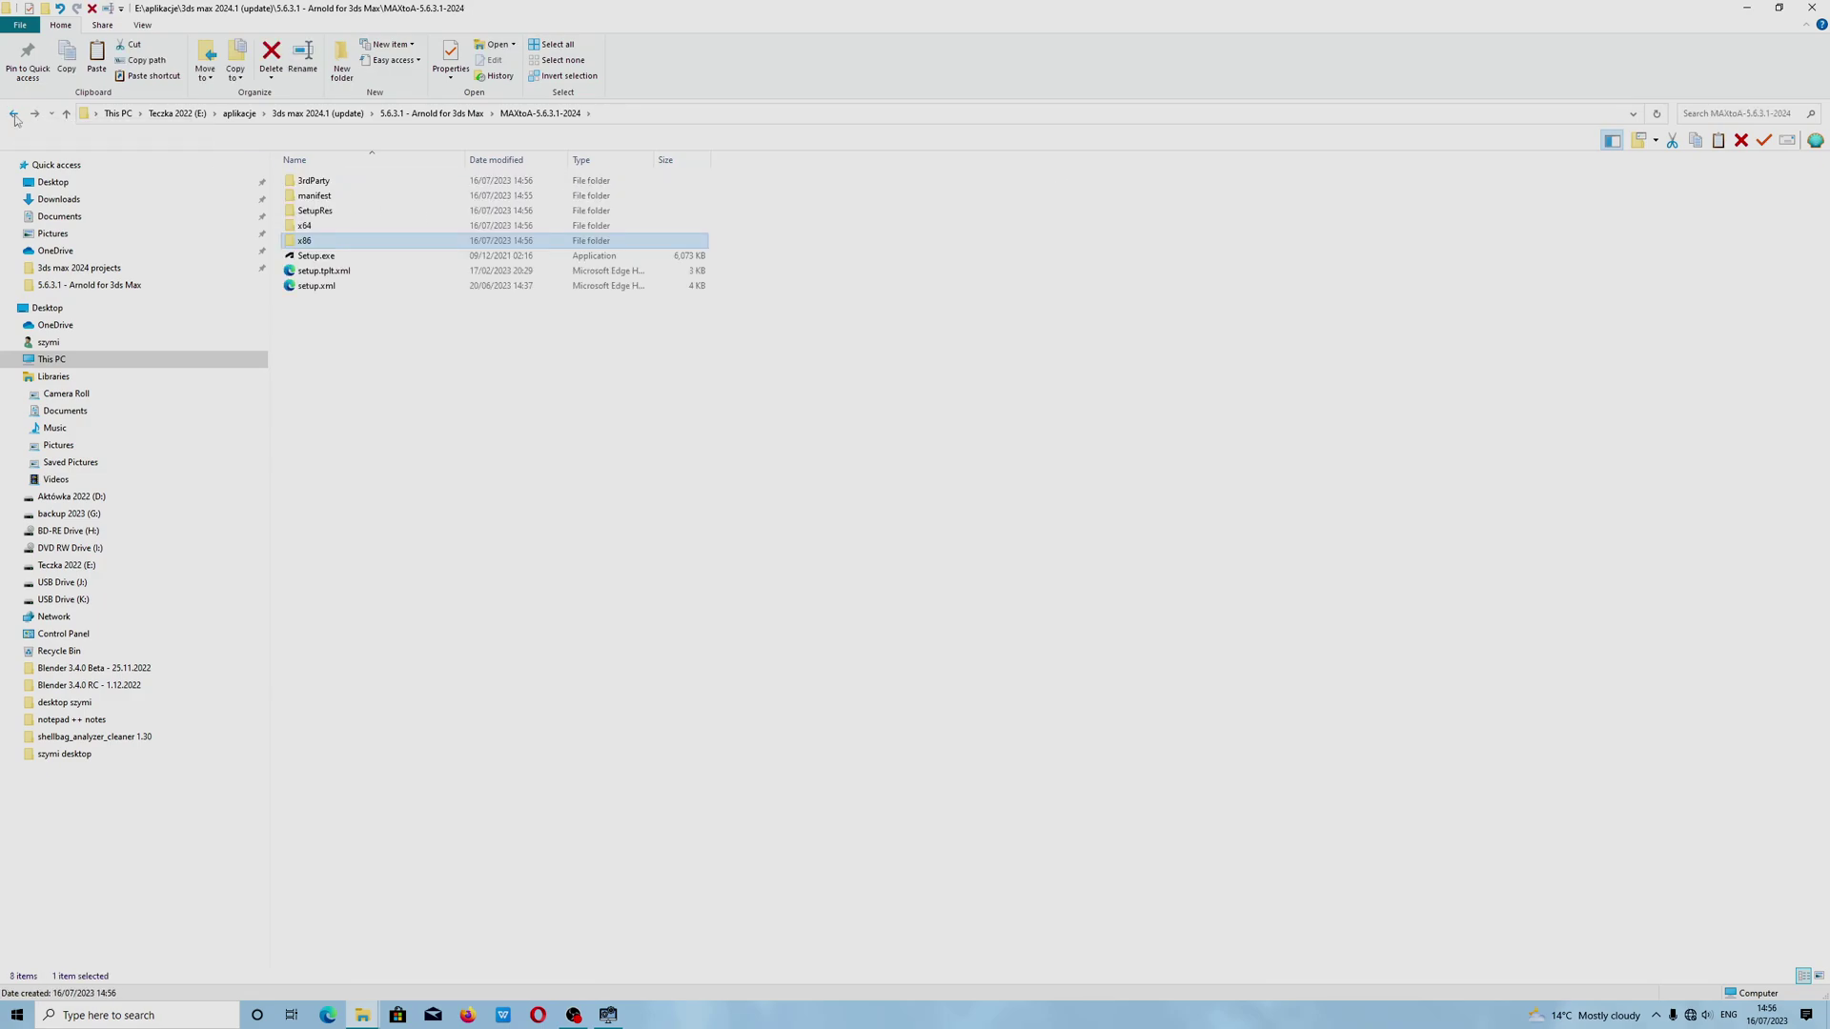
pyautogui.click(15, 114)
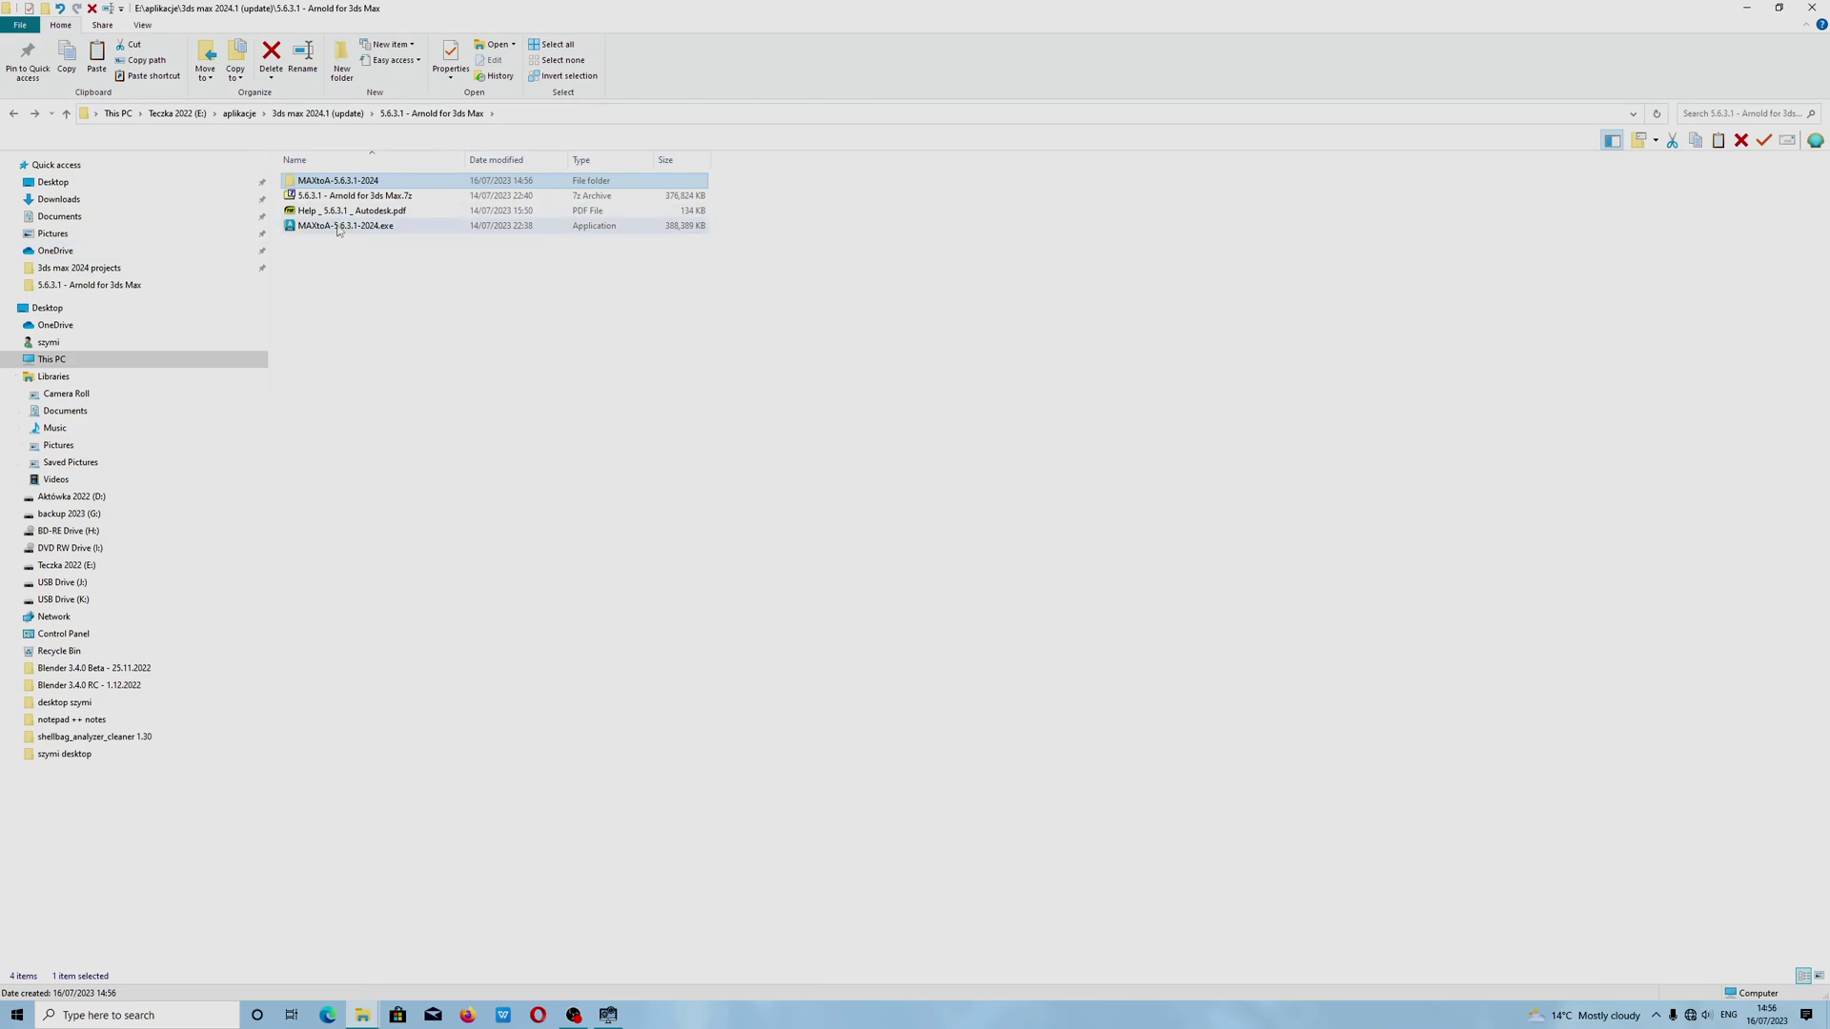
pyautogui.click(5, 1024)
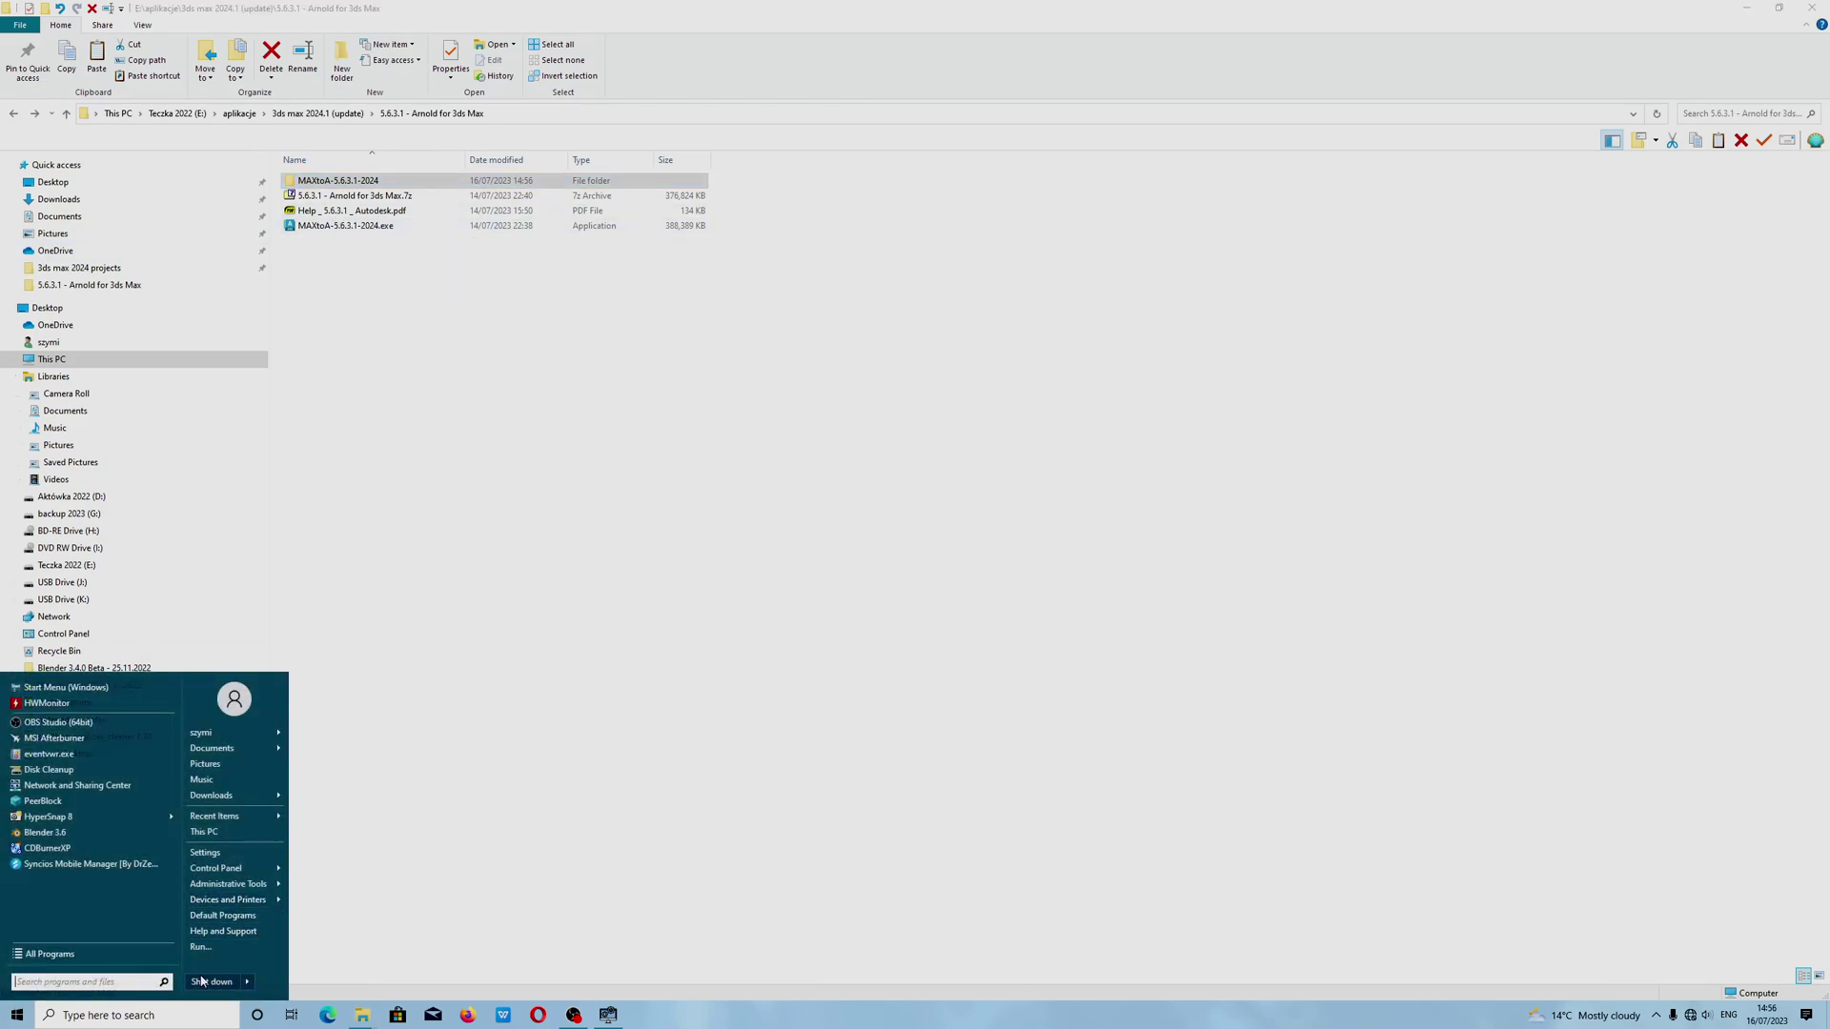
# Remove MAXtoA for 3ds Max 2024 through Control Panel's Programs and Features list
pyautogui.moveTo(239, 870)
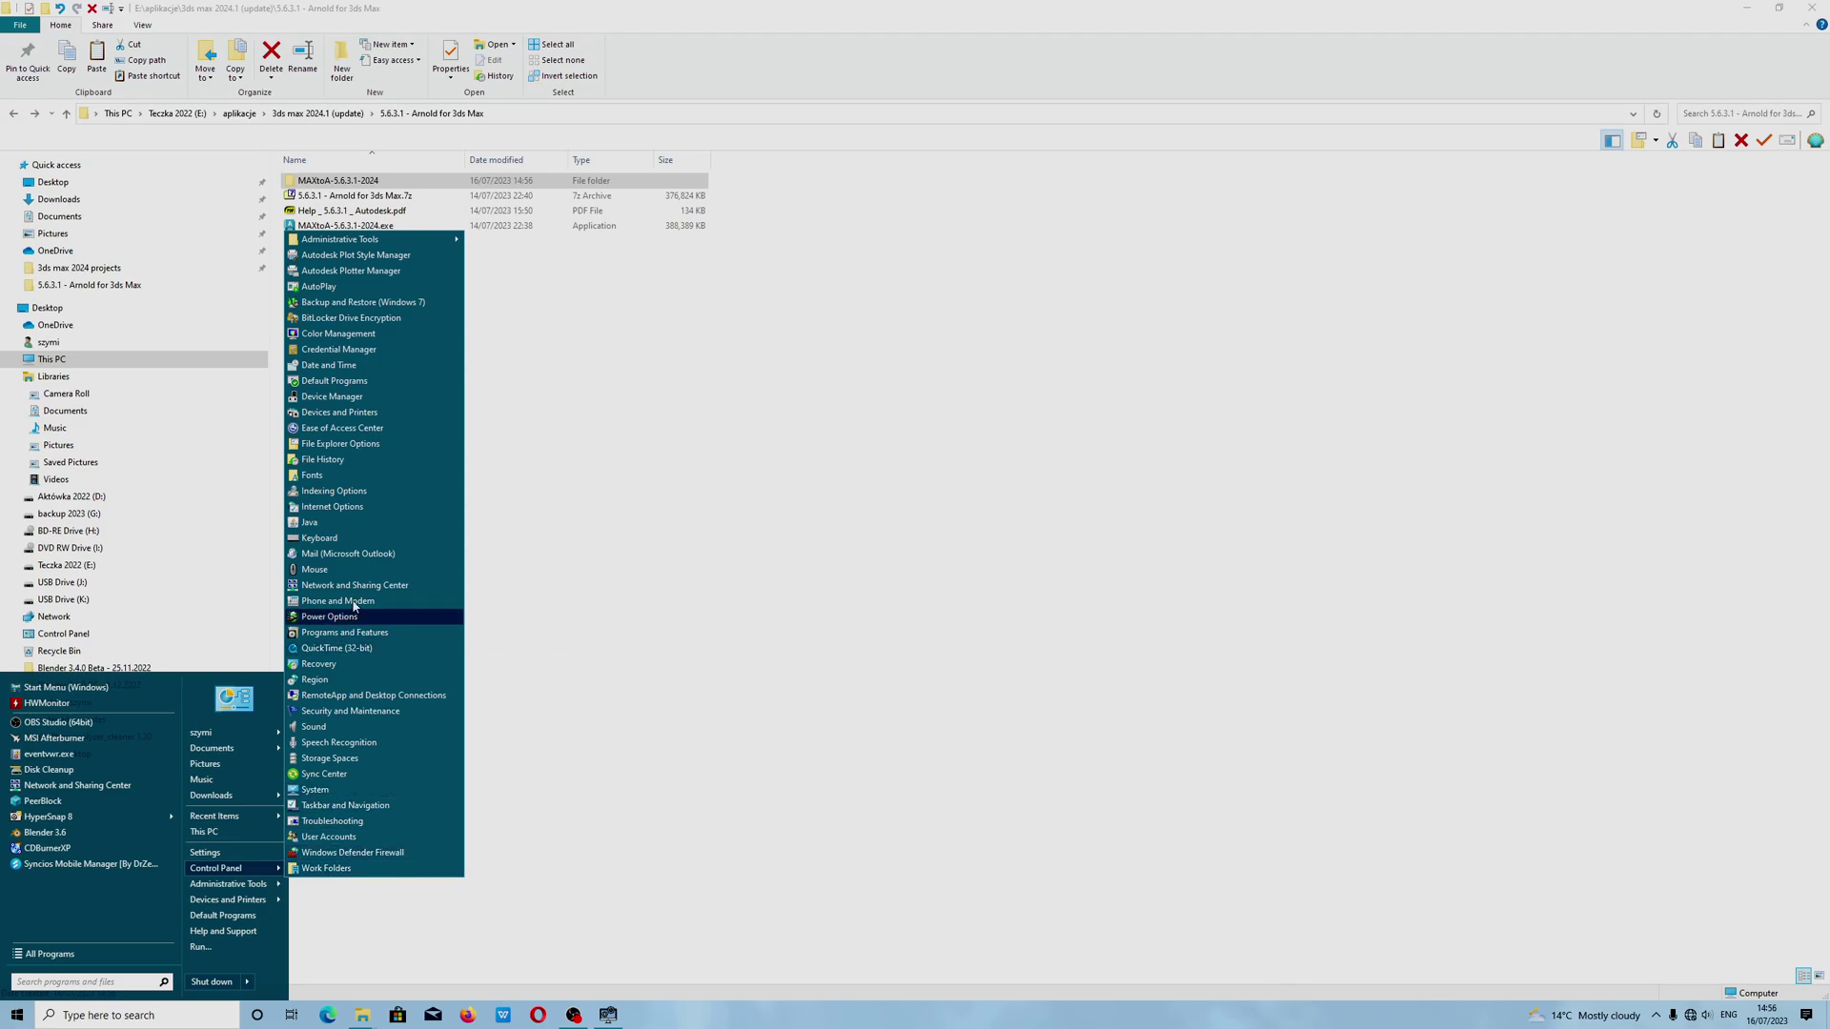
pyautogui.click(345, 634)
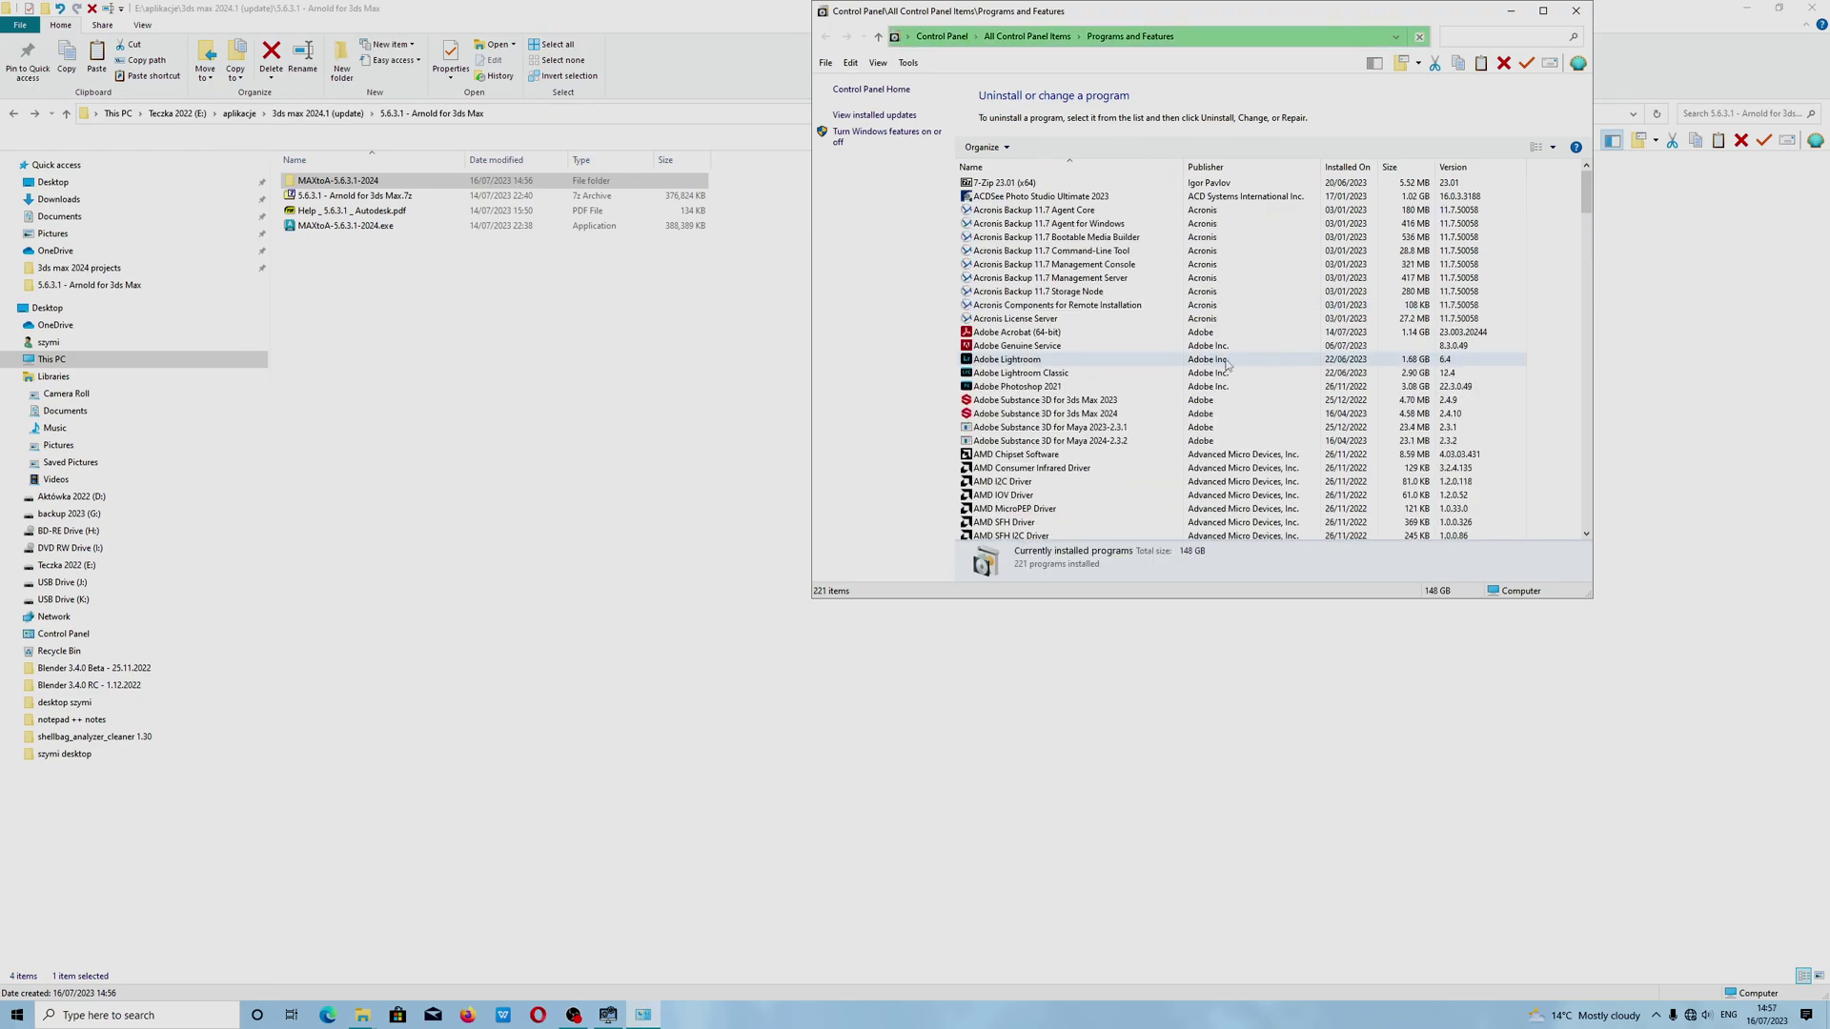
pyautogui.scroll(-3, 1221, 379)
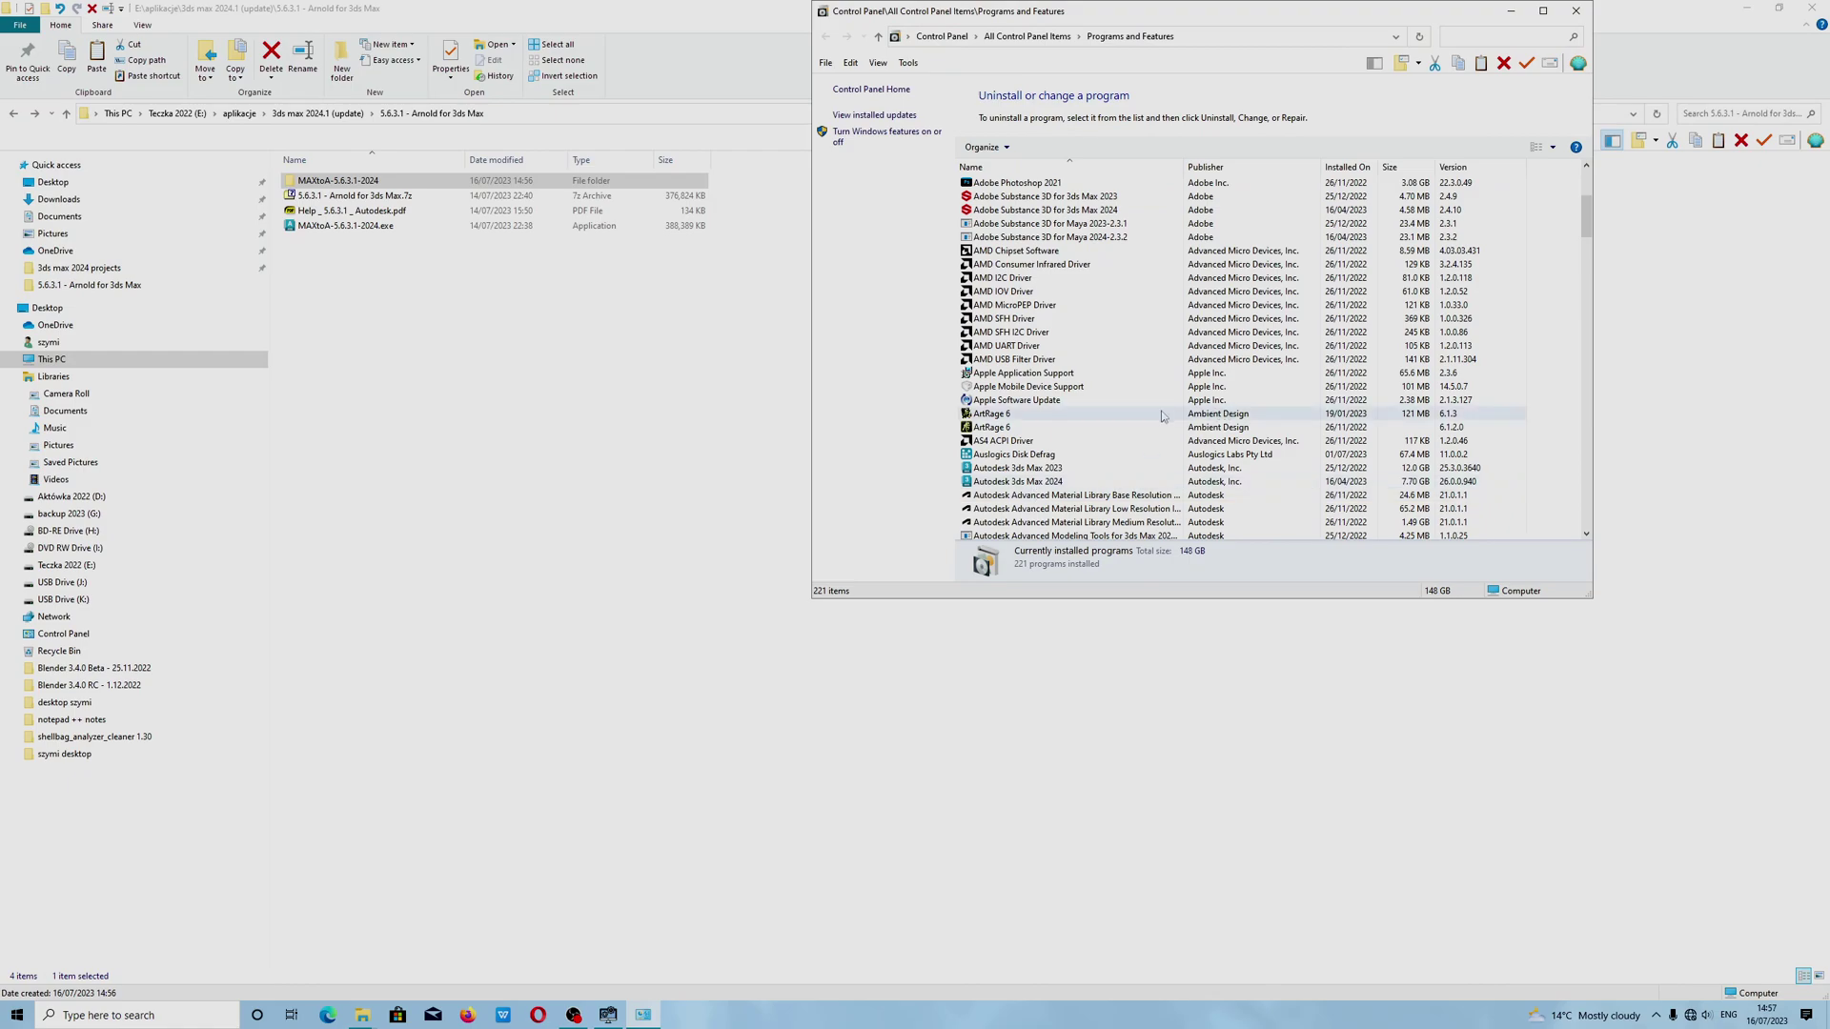
pyautogui.scroll(-5, 1160, 418)
pyautogui.scroll(-15, 1160, 417)
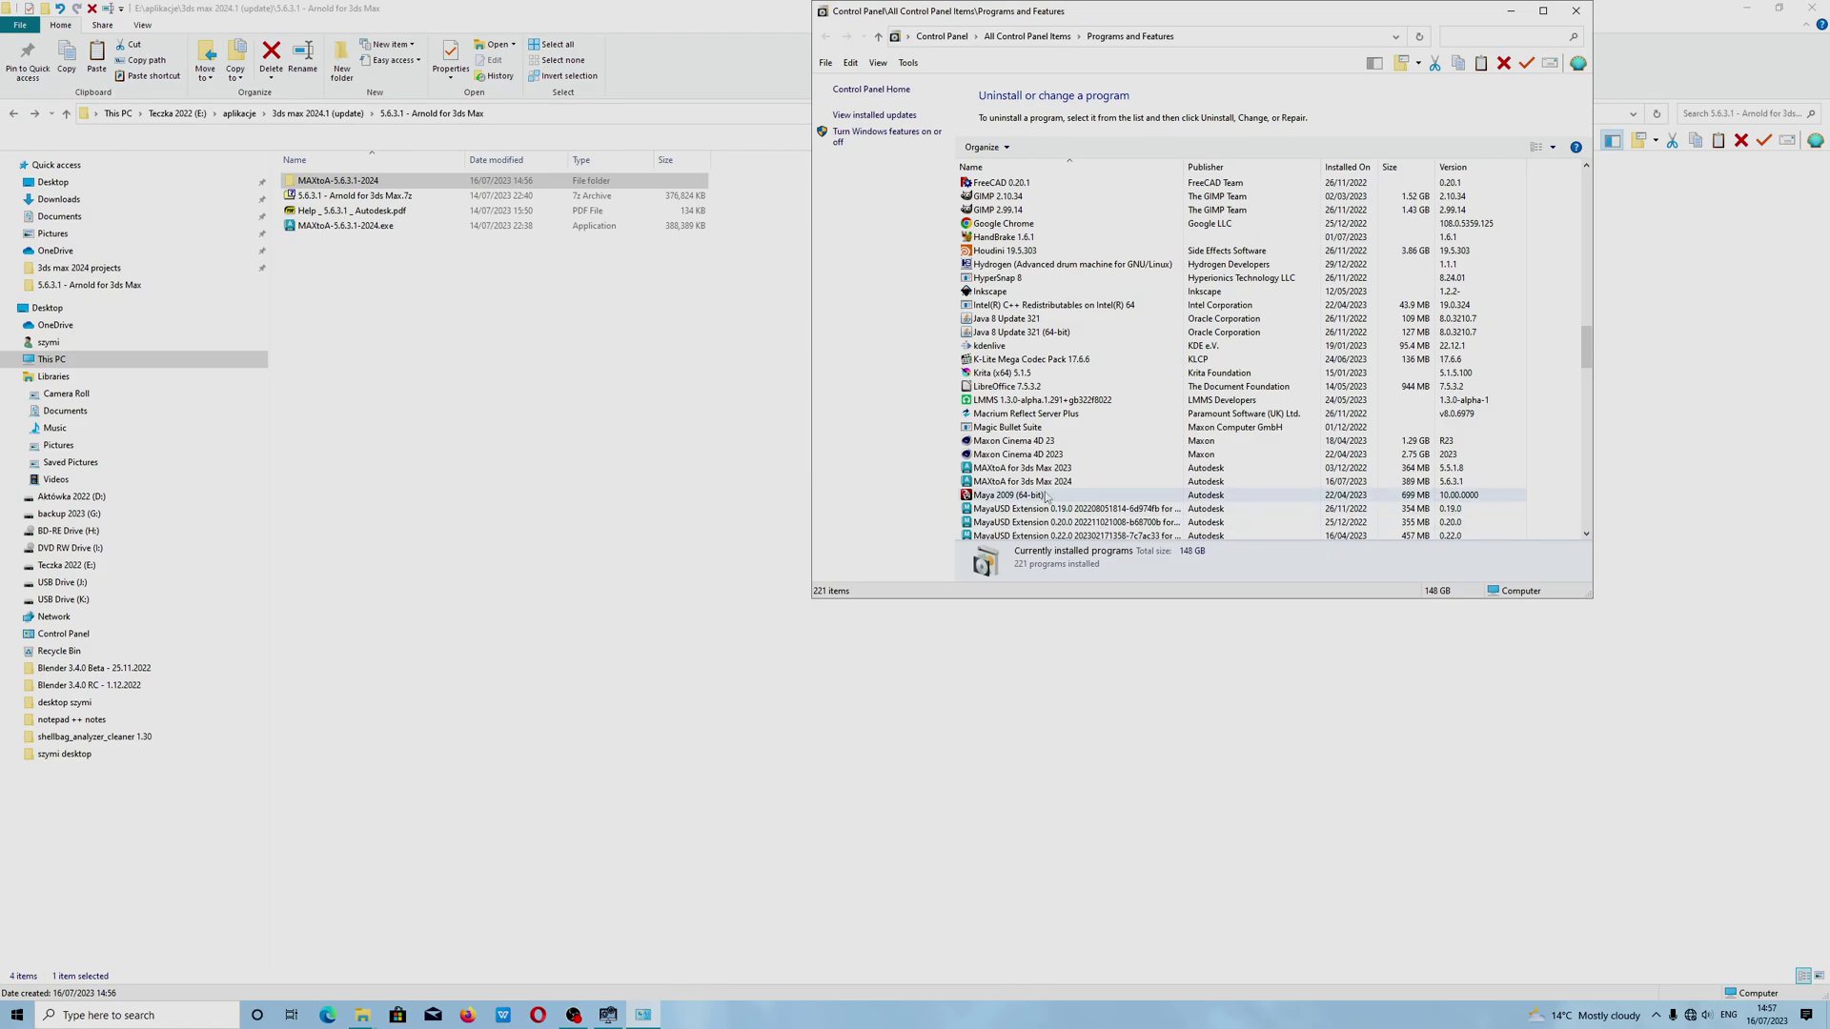
pyautogui.click(1060, 485)
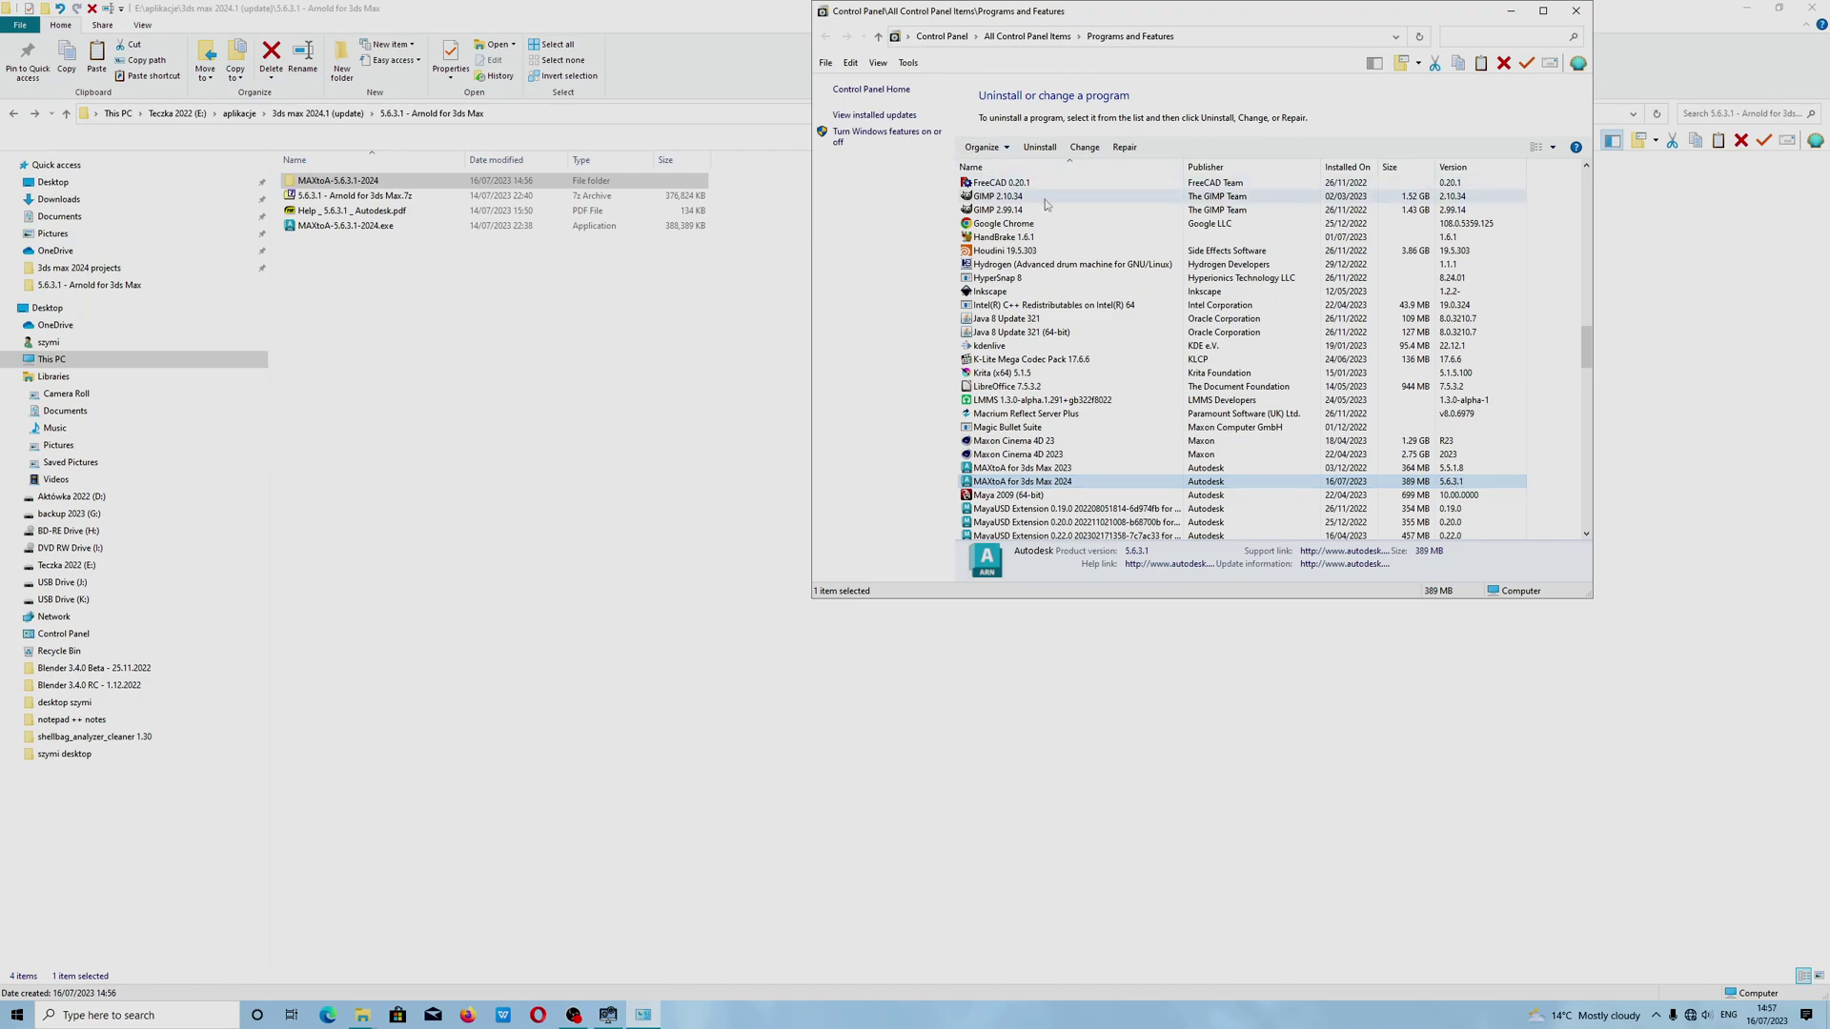
pyautogui.click(1047, 148)
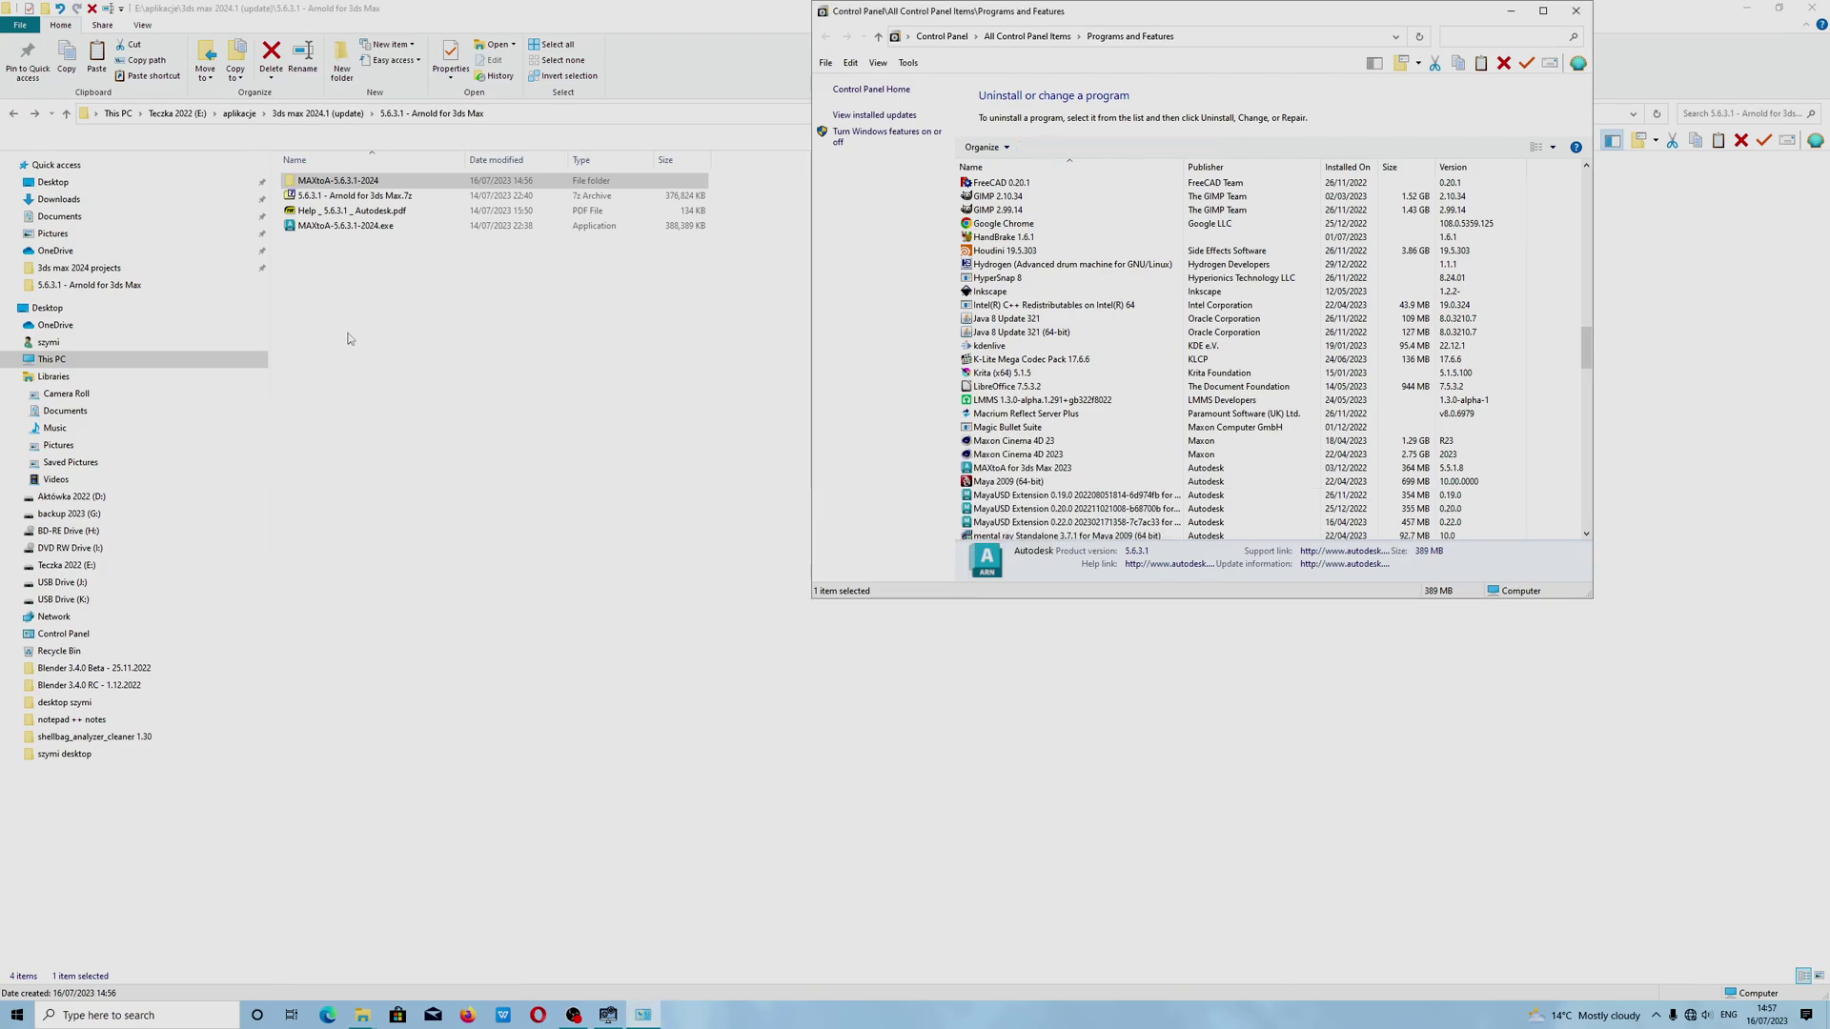
pyautogui.doubleClick(329, 181)
# Reinstall by running the MAXtoA for 3ds Max 2024 .msi in x64\maxtoa
pyautogui.doubleClick(307, 226)
pyautogui.doubleClick(324, 181)
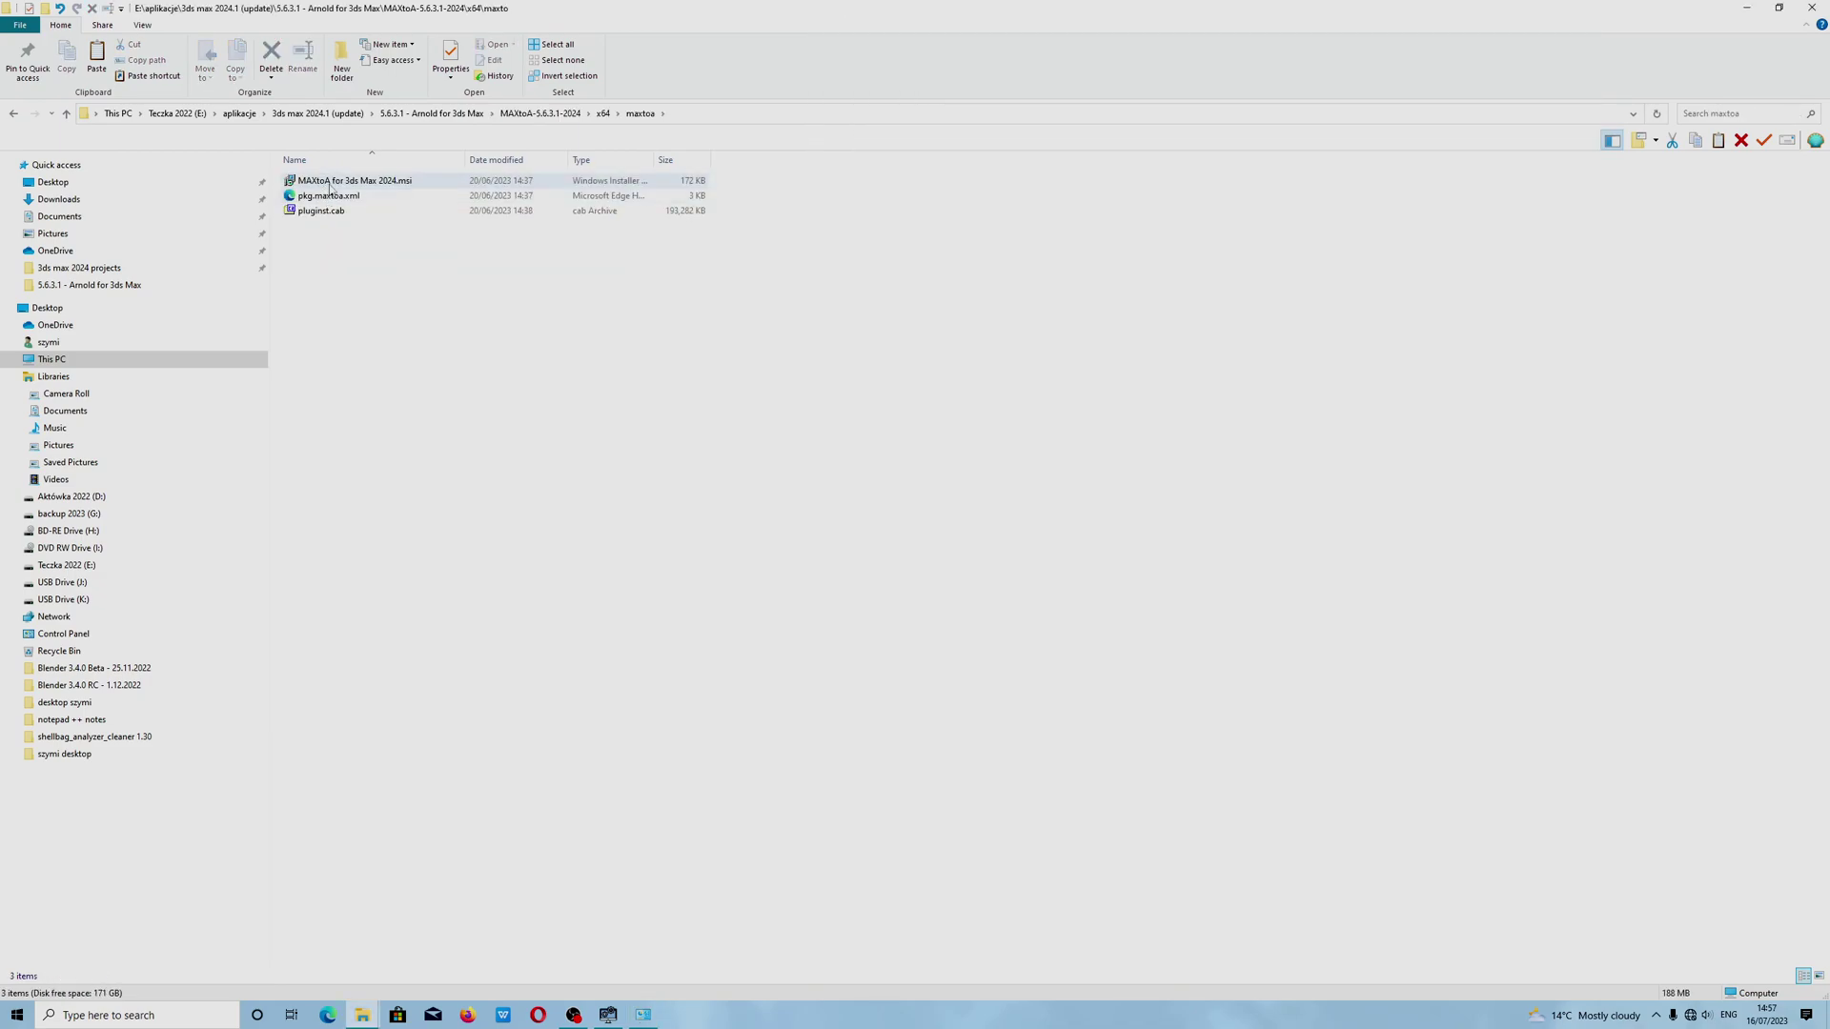
pyautogui.doubleClick(329, 186)
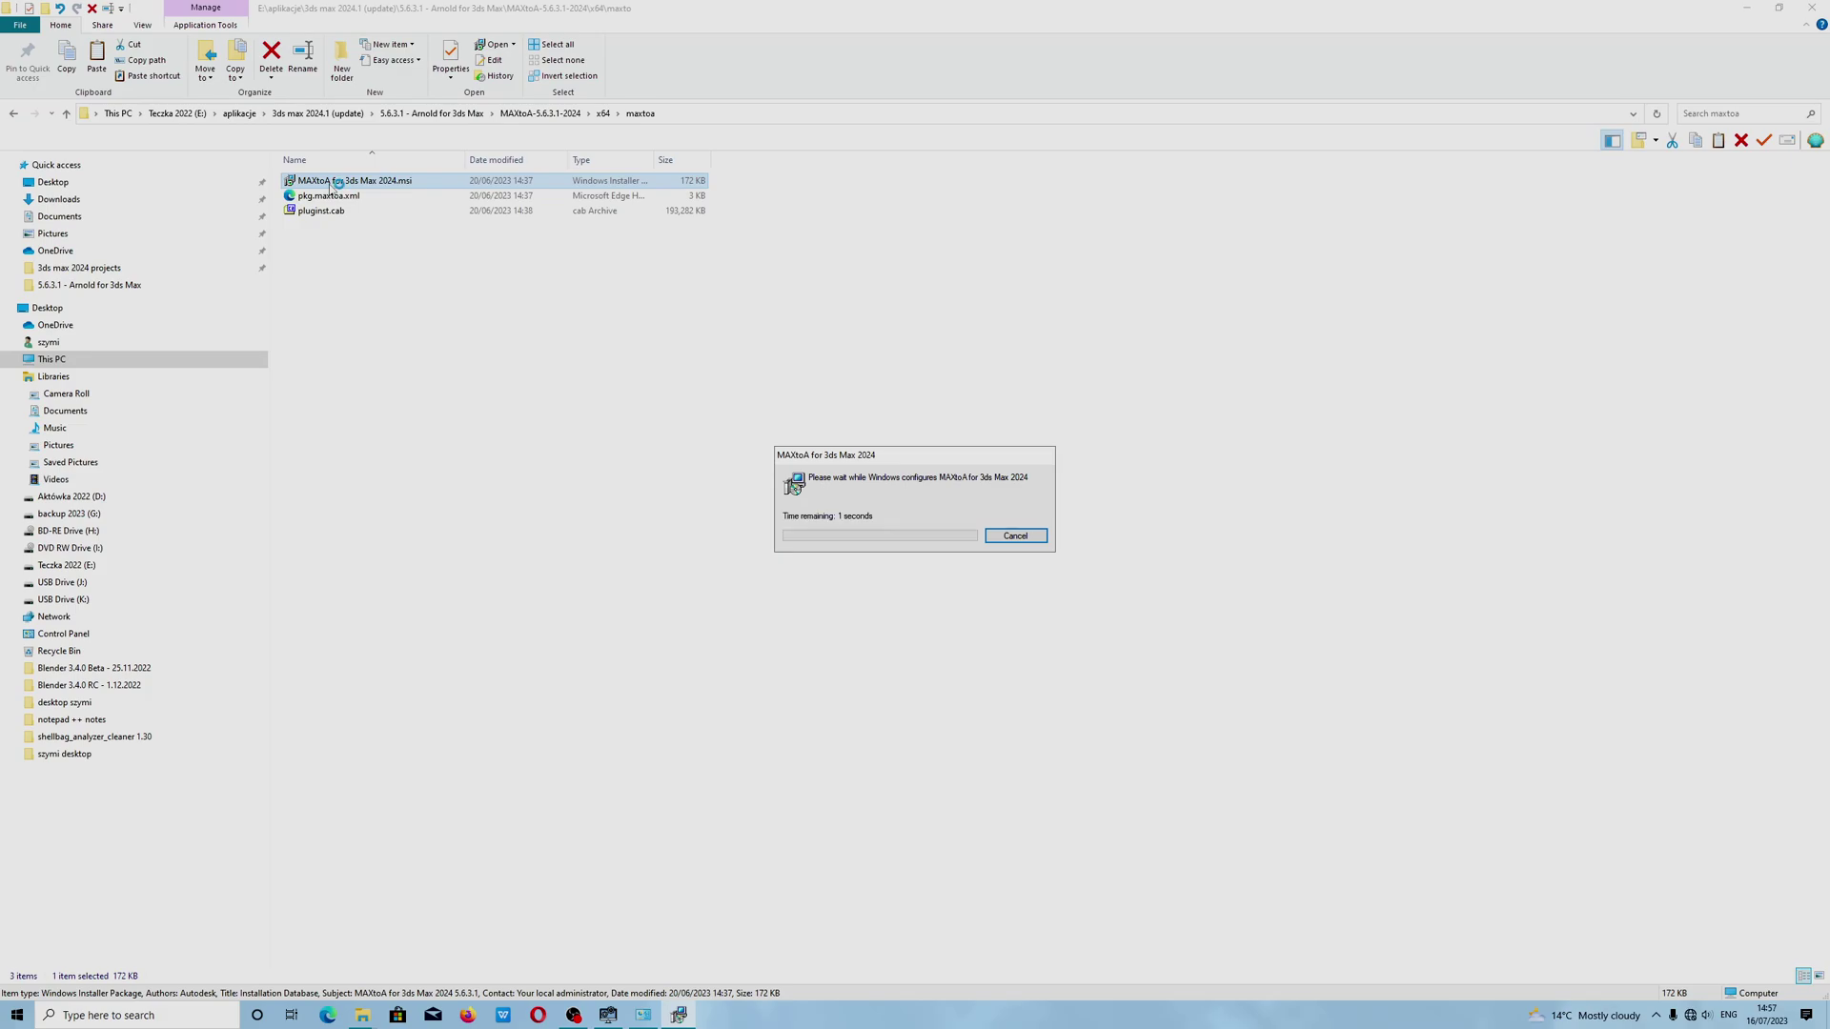
# Reopen Programs and Features via Control Panel Large icons, verify MAXtoA 5.6.3.1 is listed, then minimize
pyautogui.click(643, 1015)
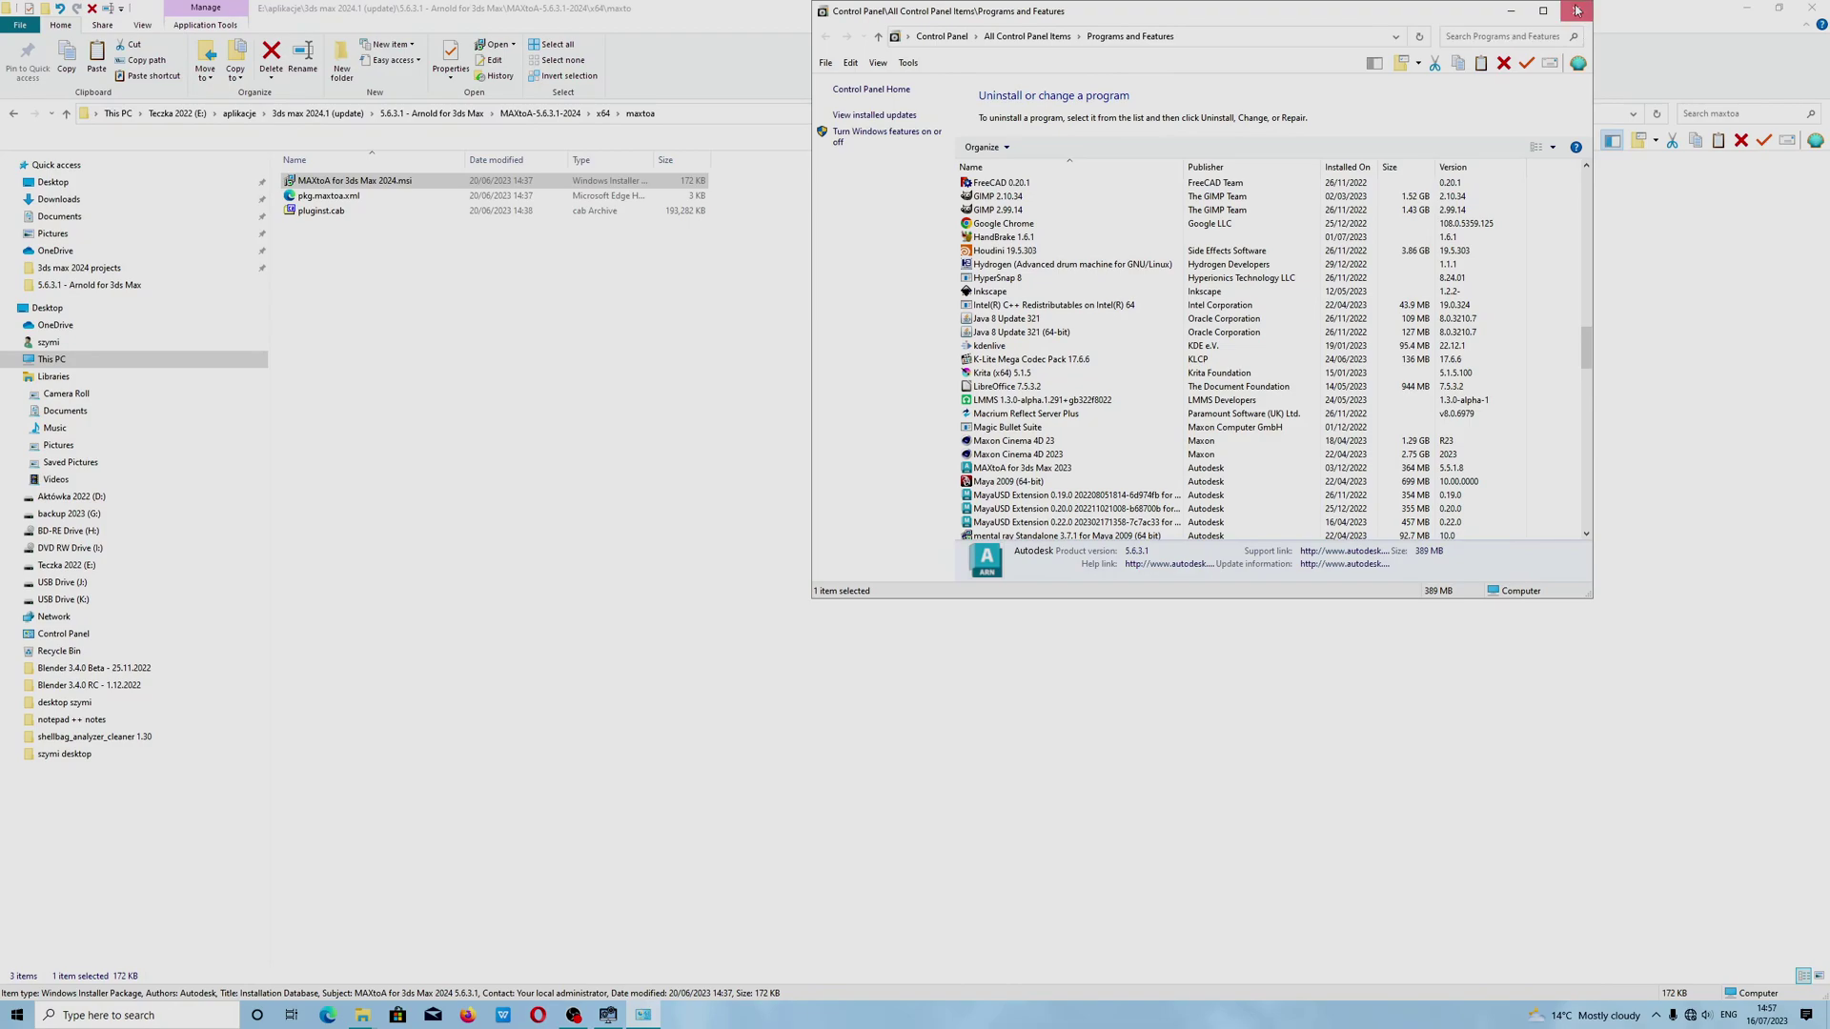
pyautogui.click(941, 37)
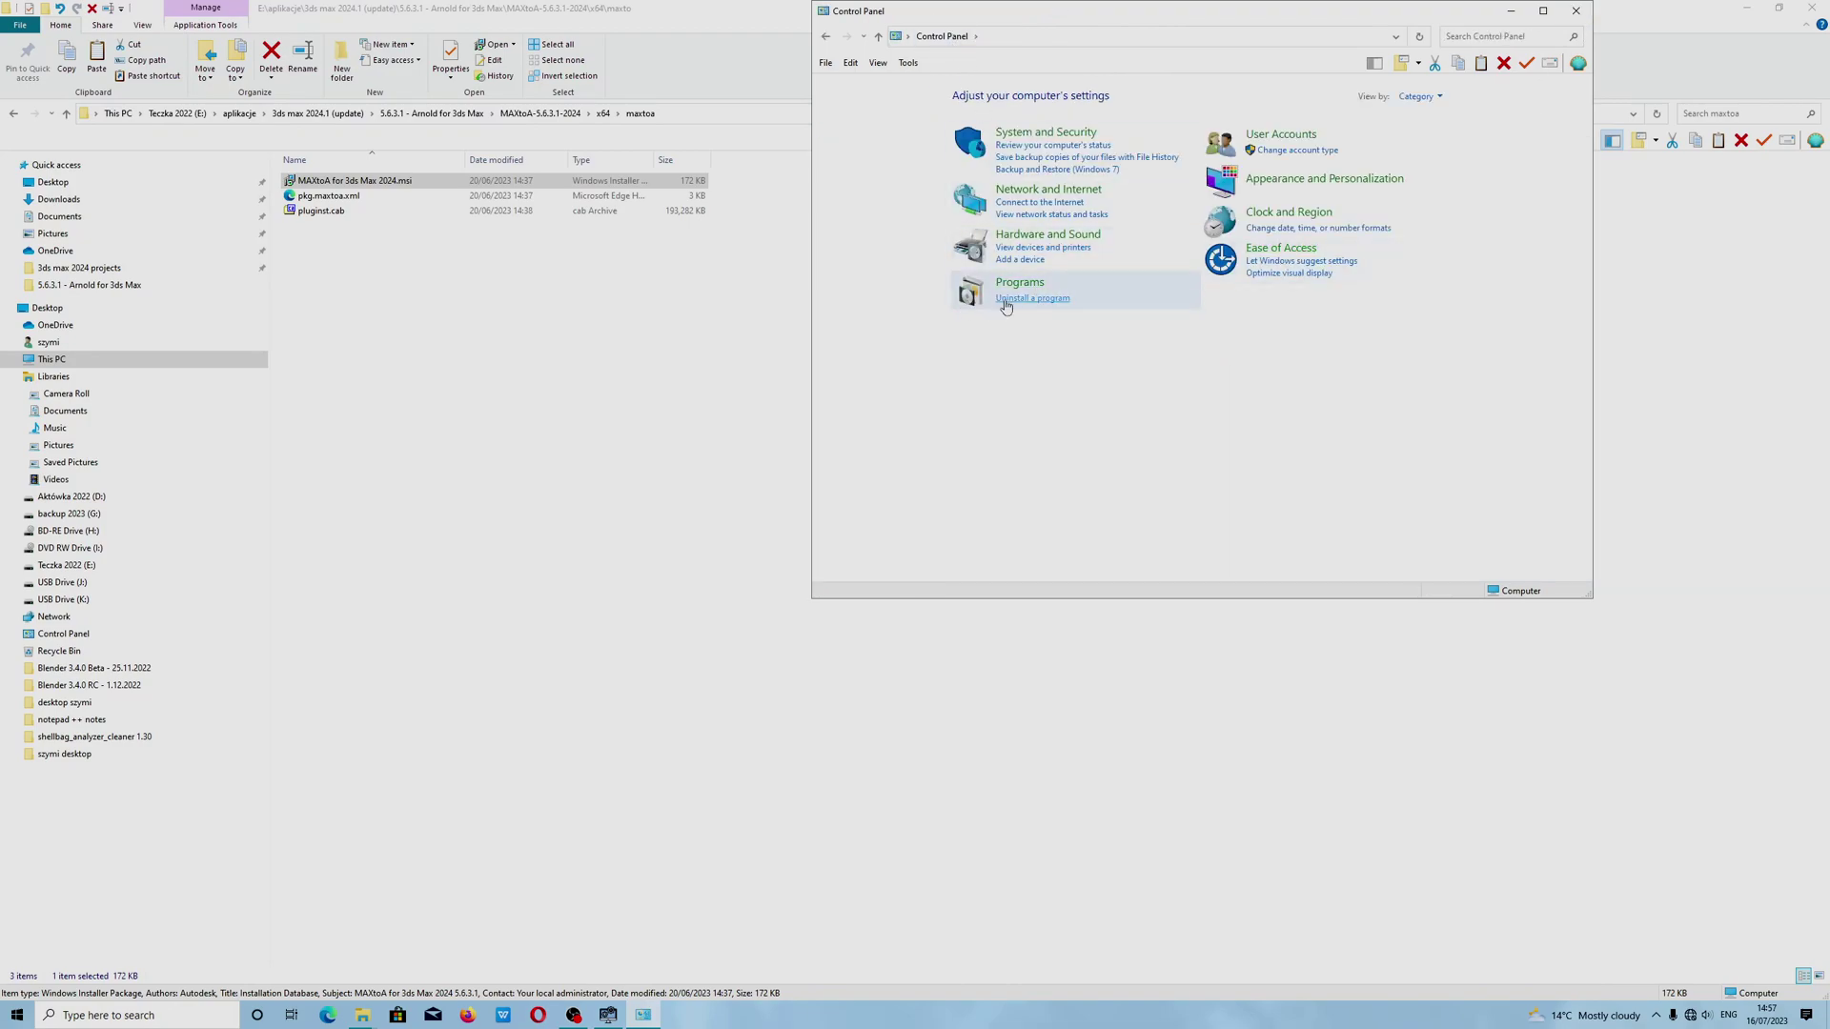
pyautogui.click(1022, 284)
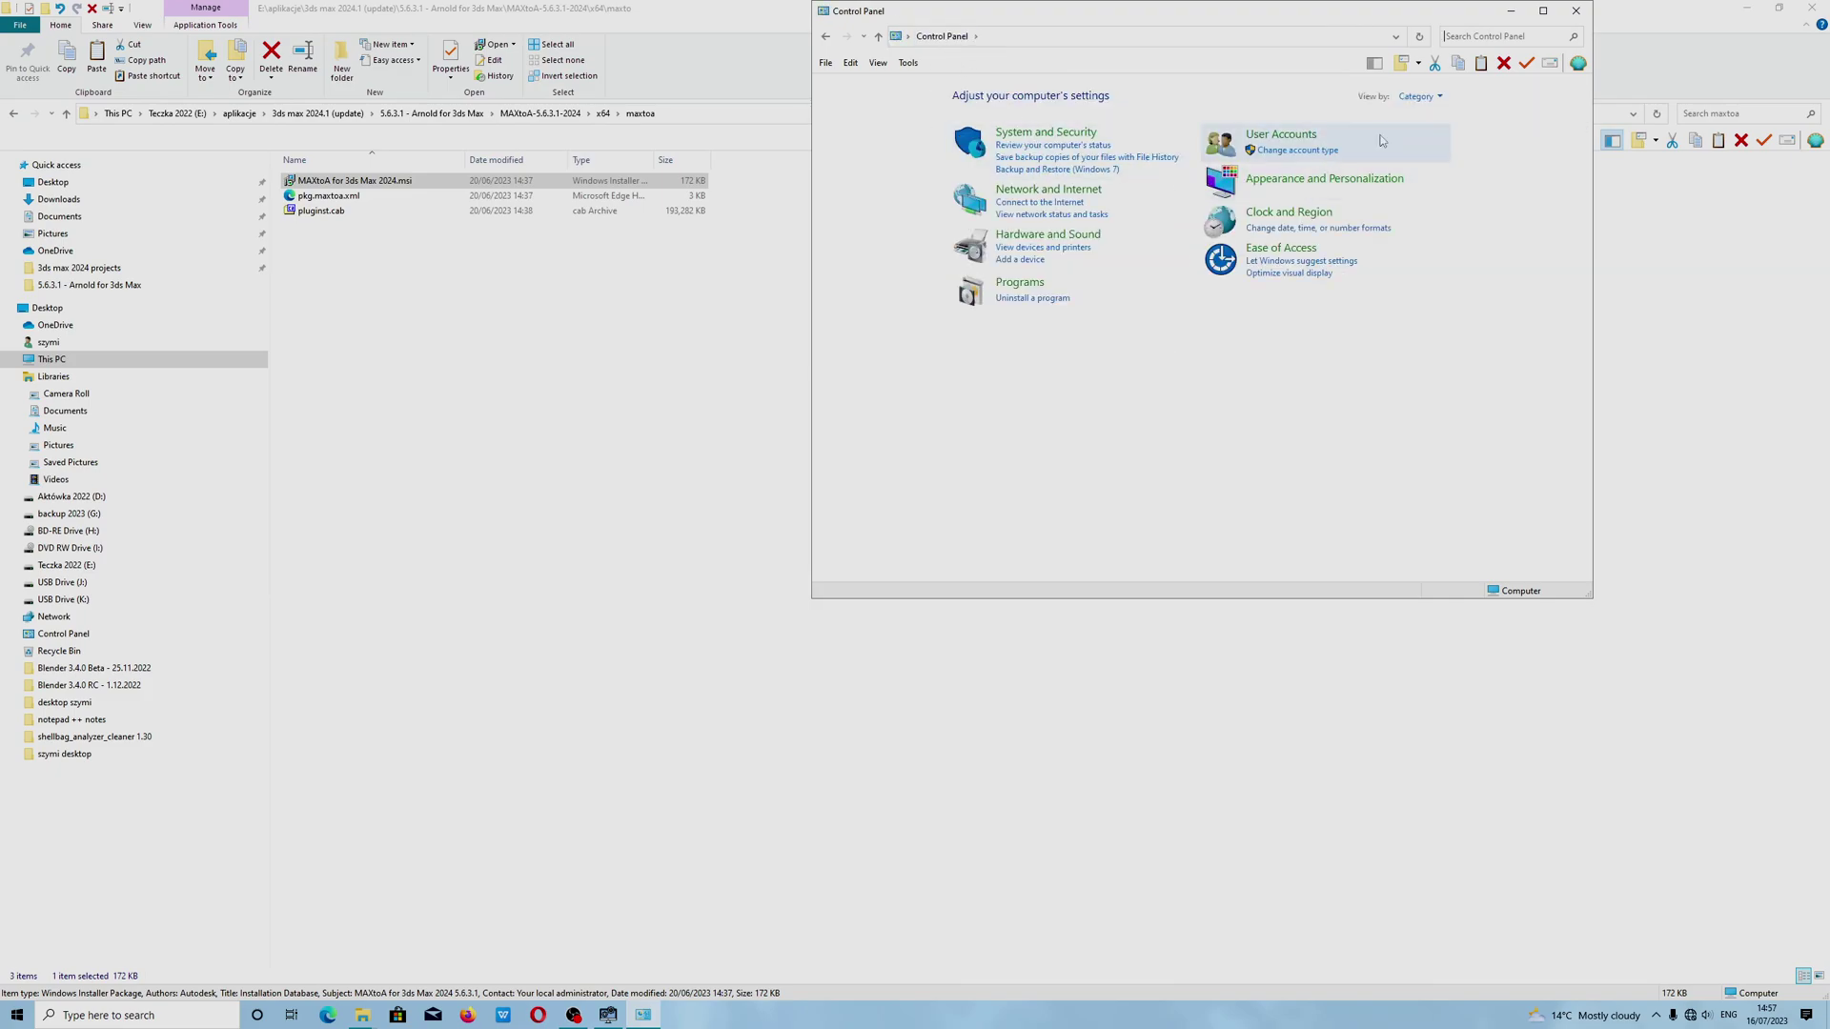
pyautogui.click(941, 36)
pyautogui.click(1438, 97)
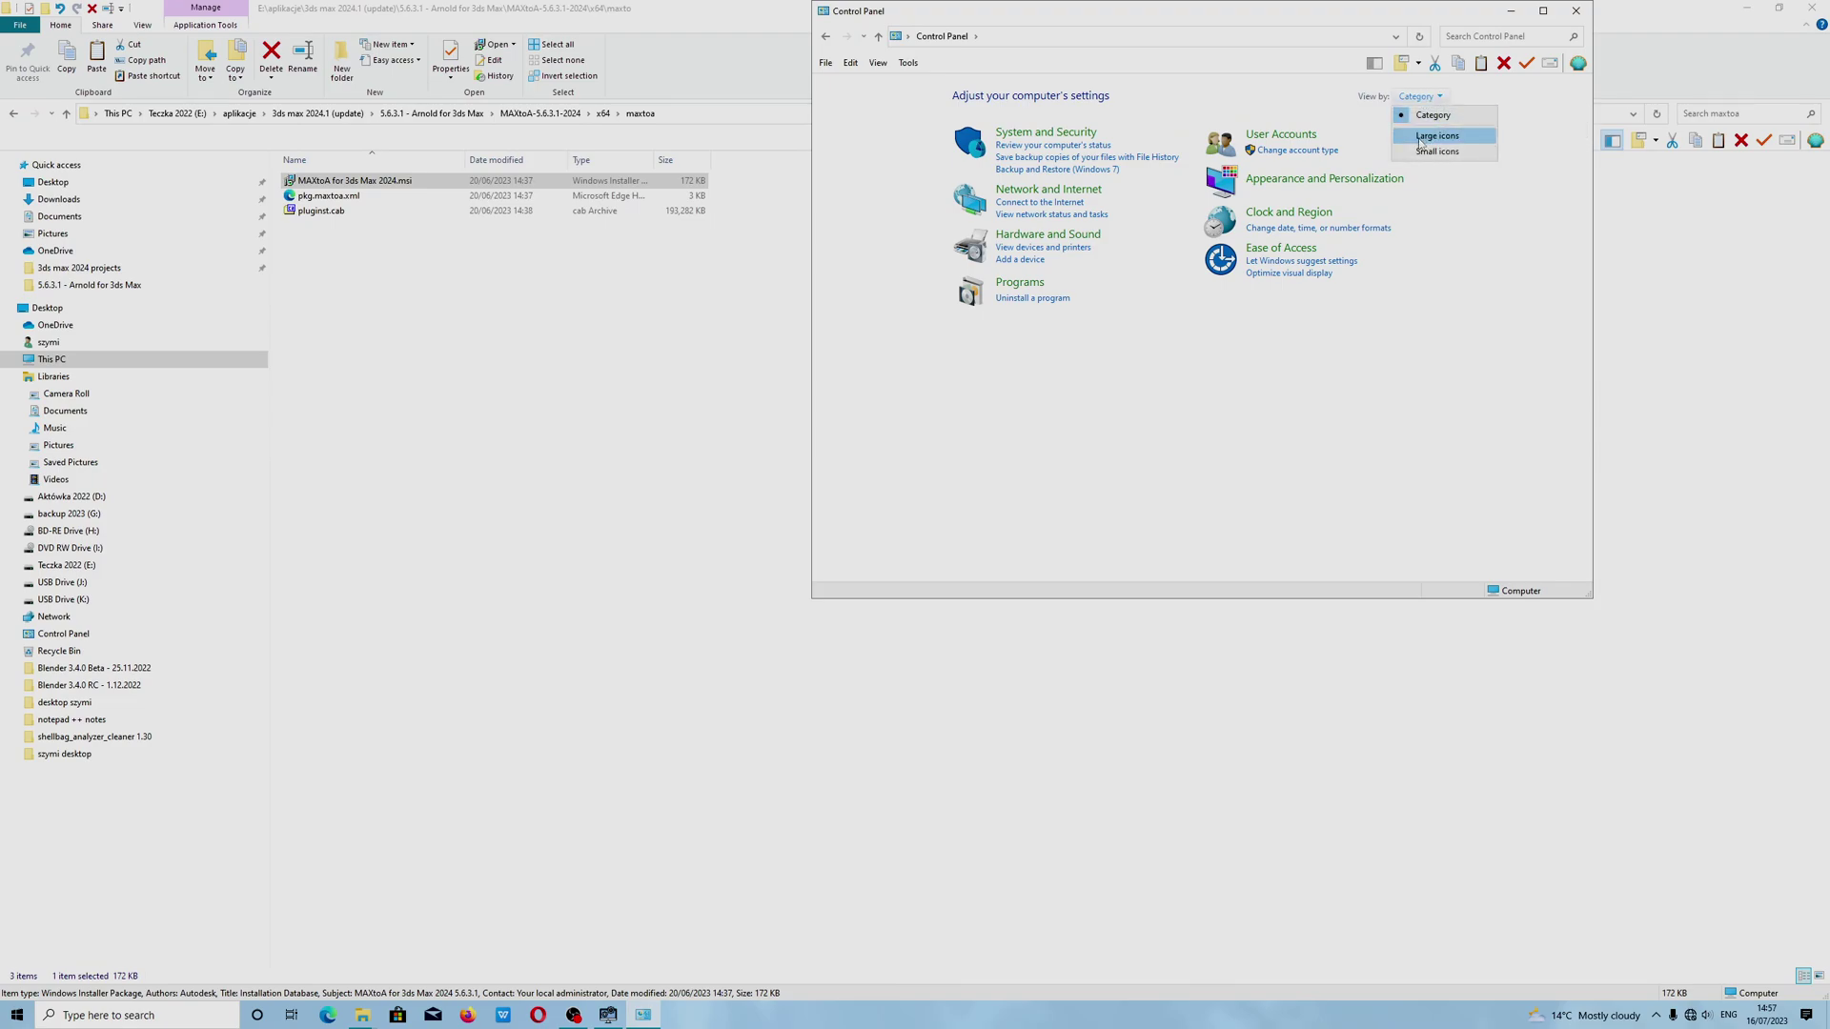
pyautogui.click(1420, 138)
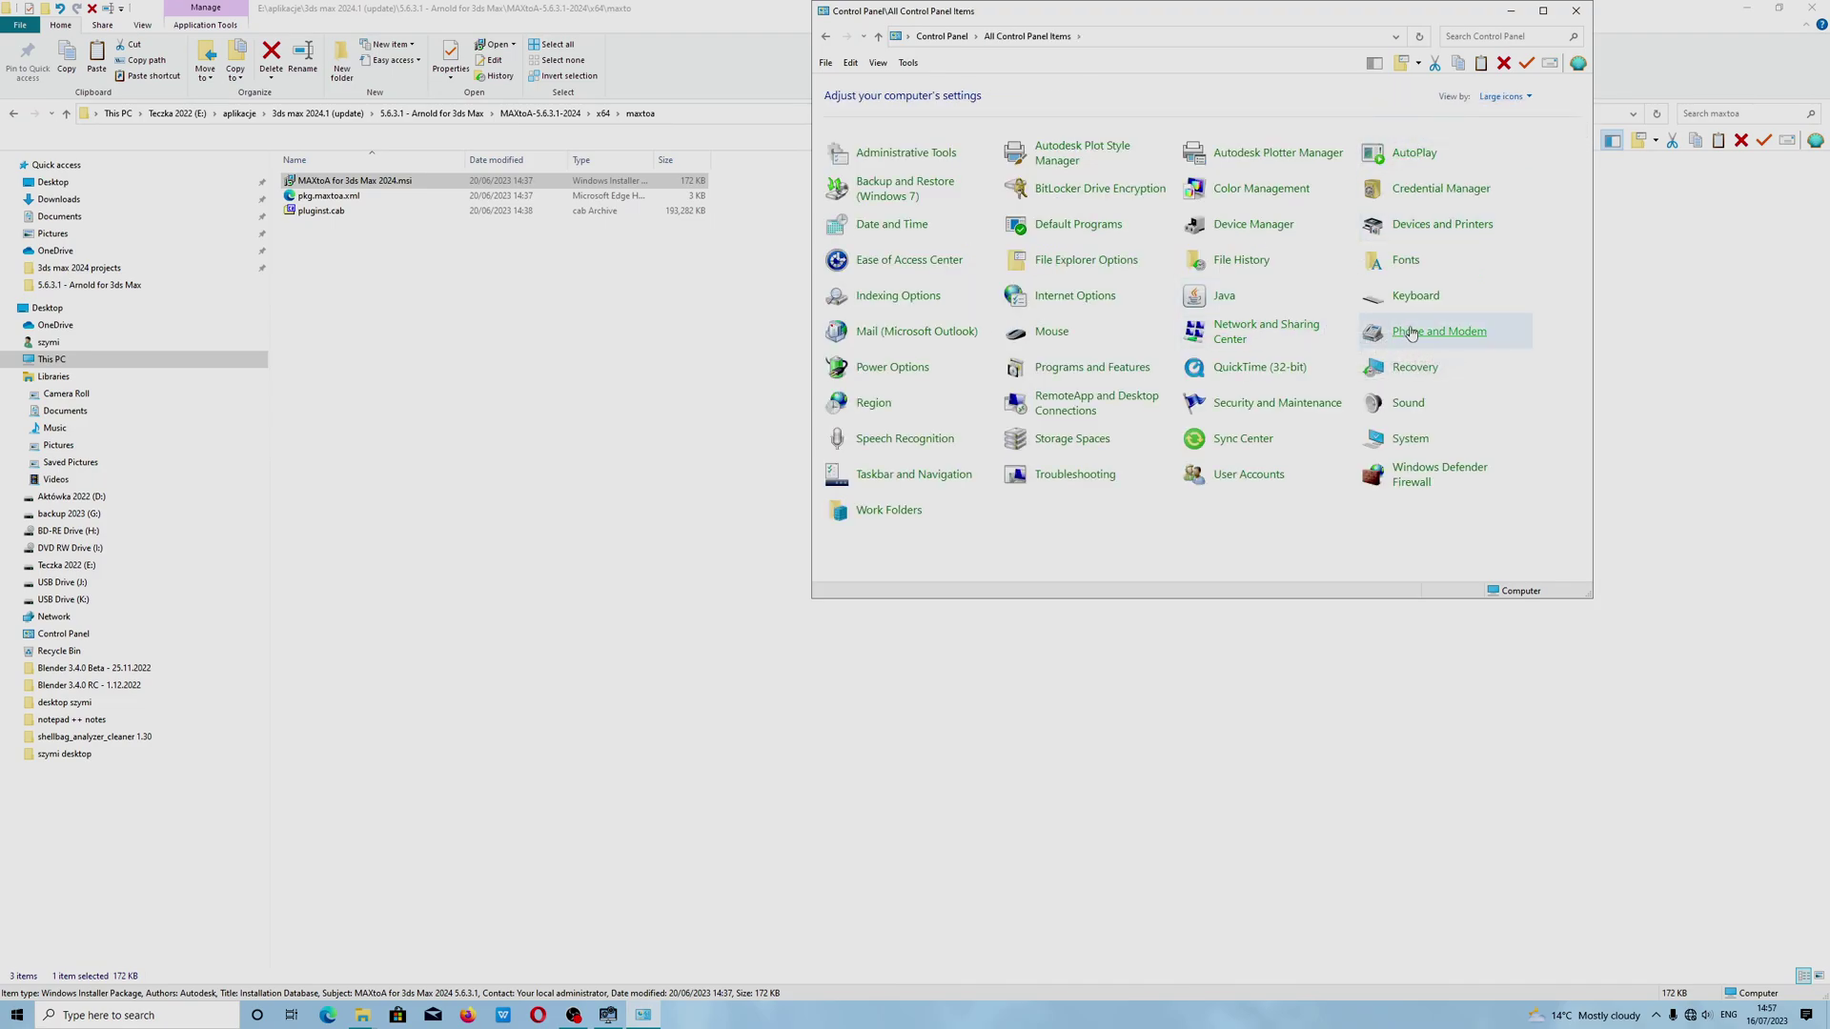
pyautogui.click(1075, 371)
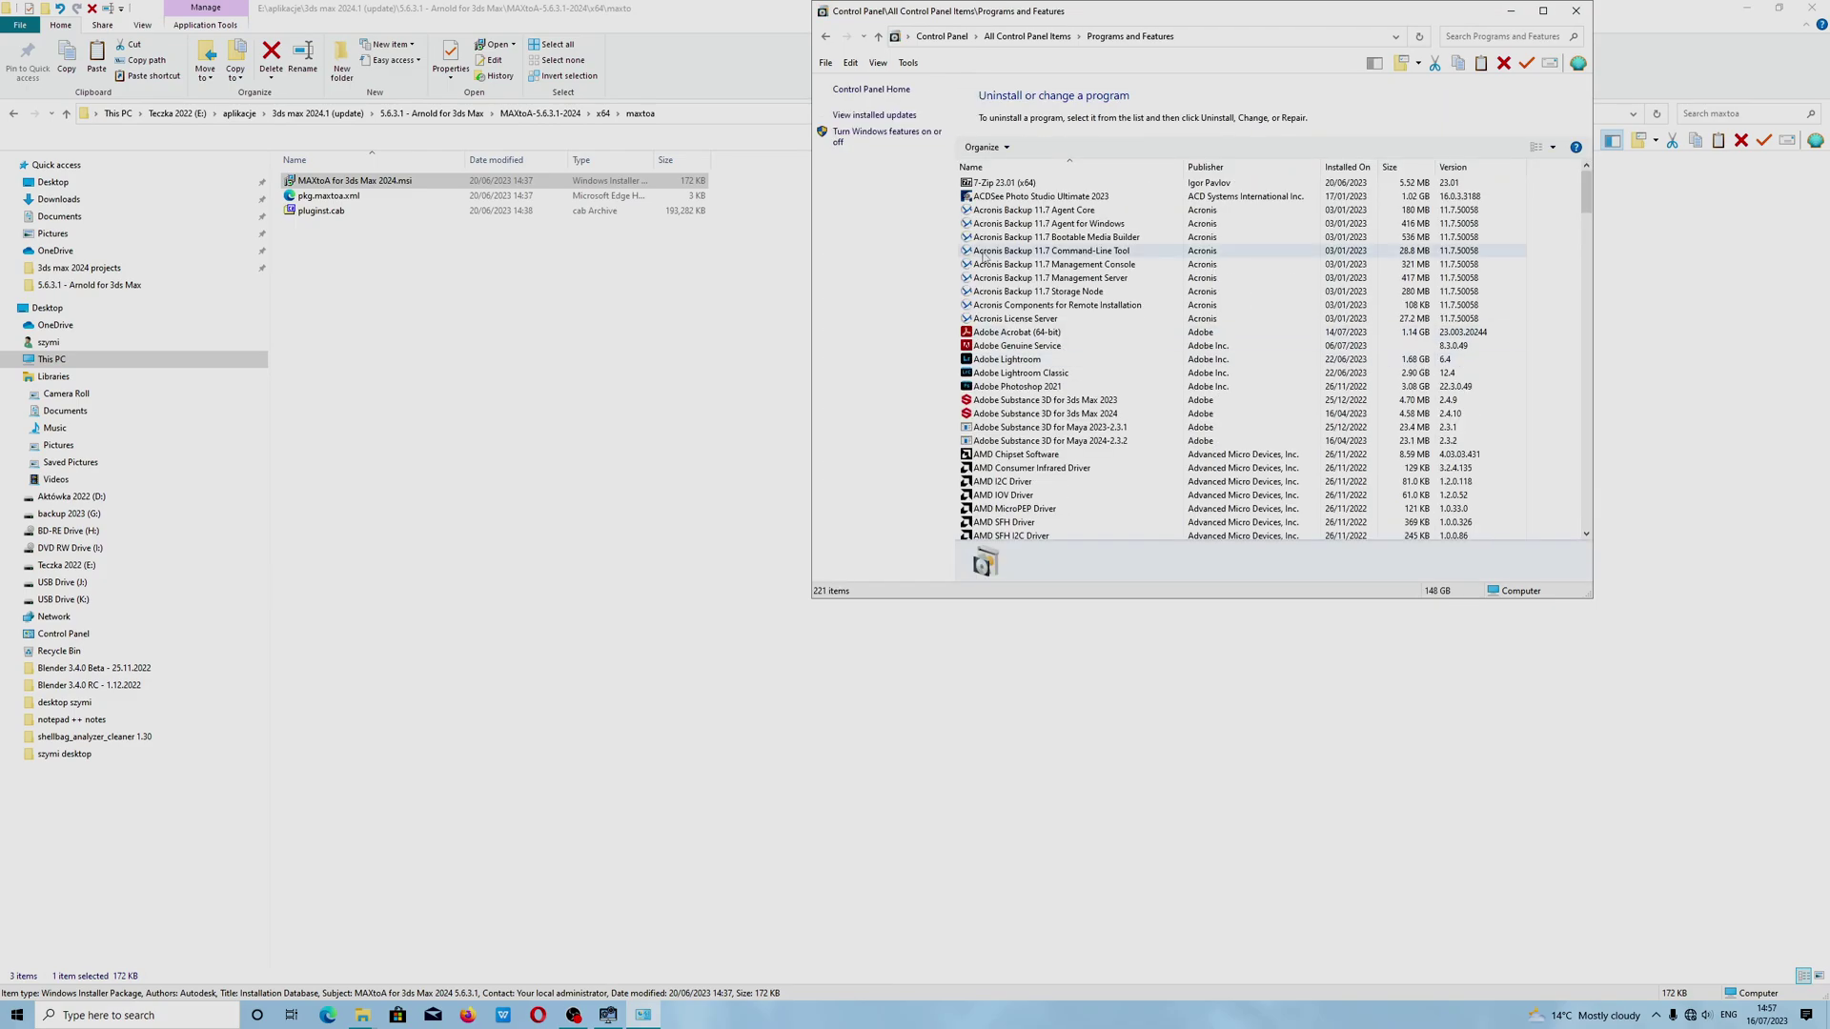
pyautogui.scroll(-12, 1058, 393)
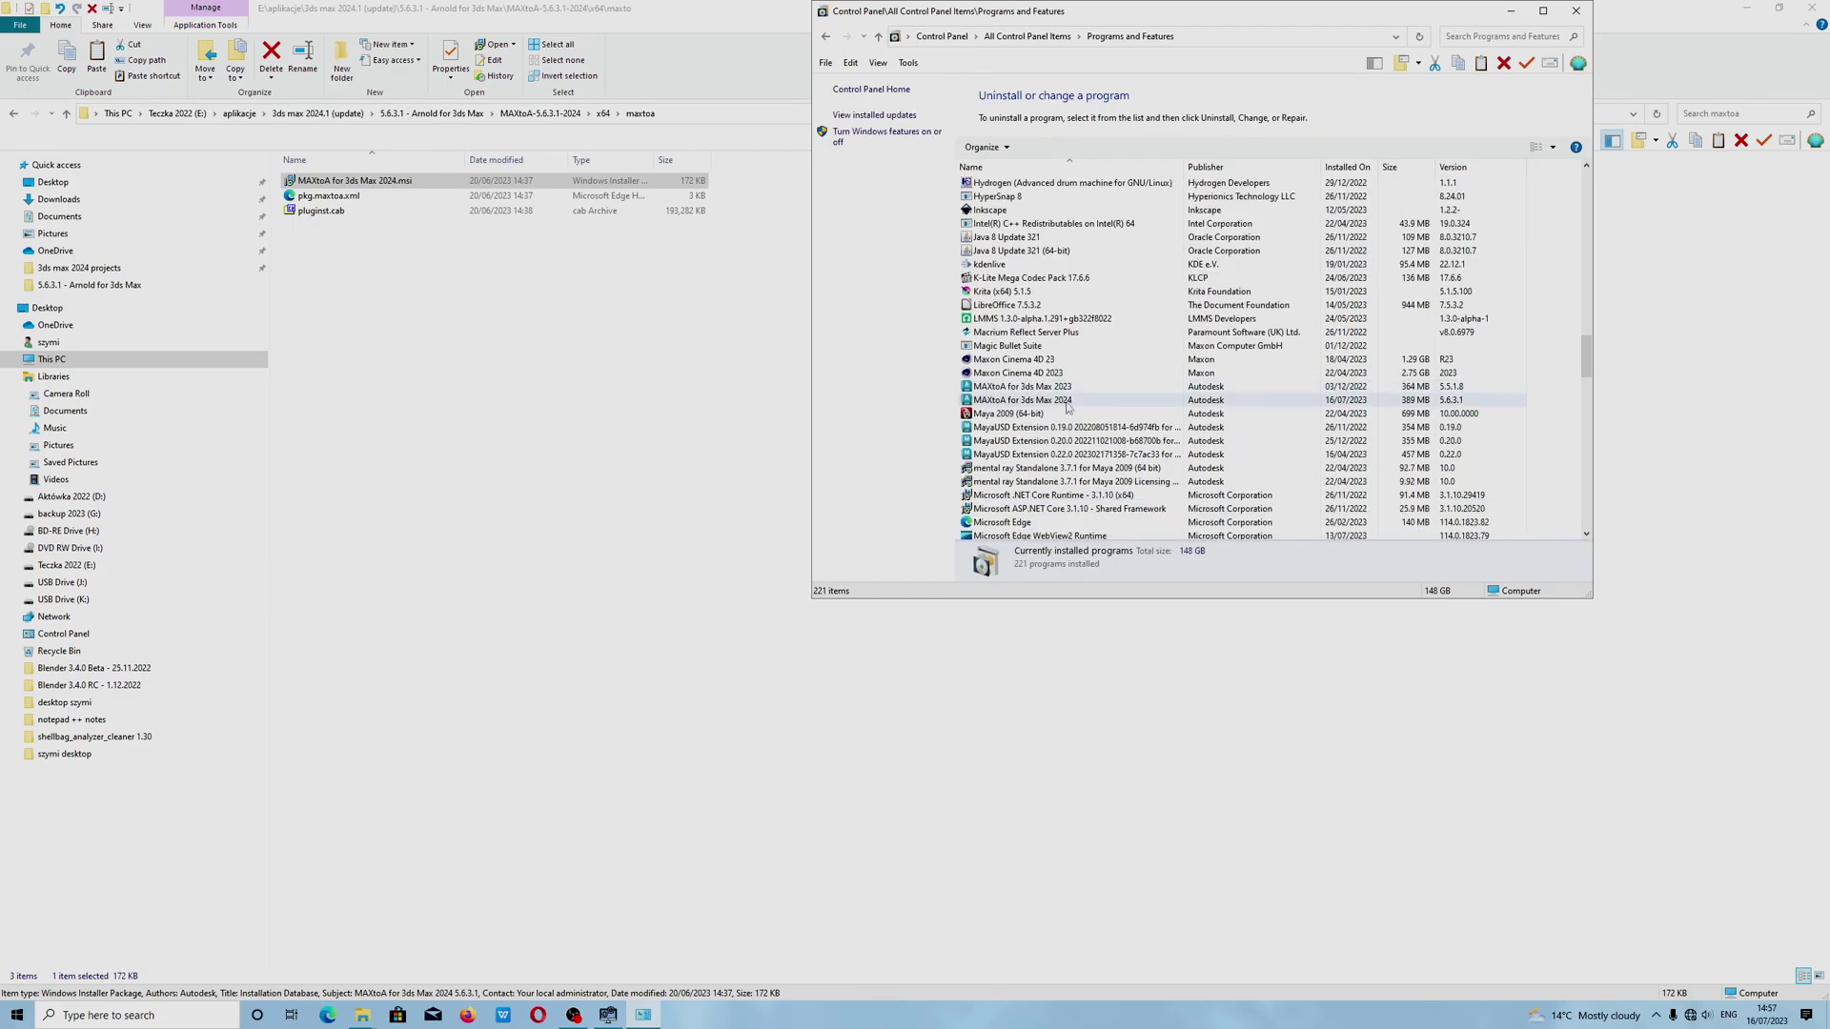
pyautogui.click(1067, 408)
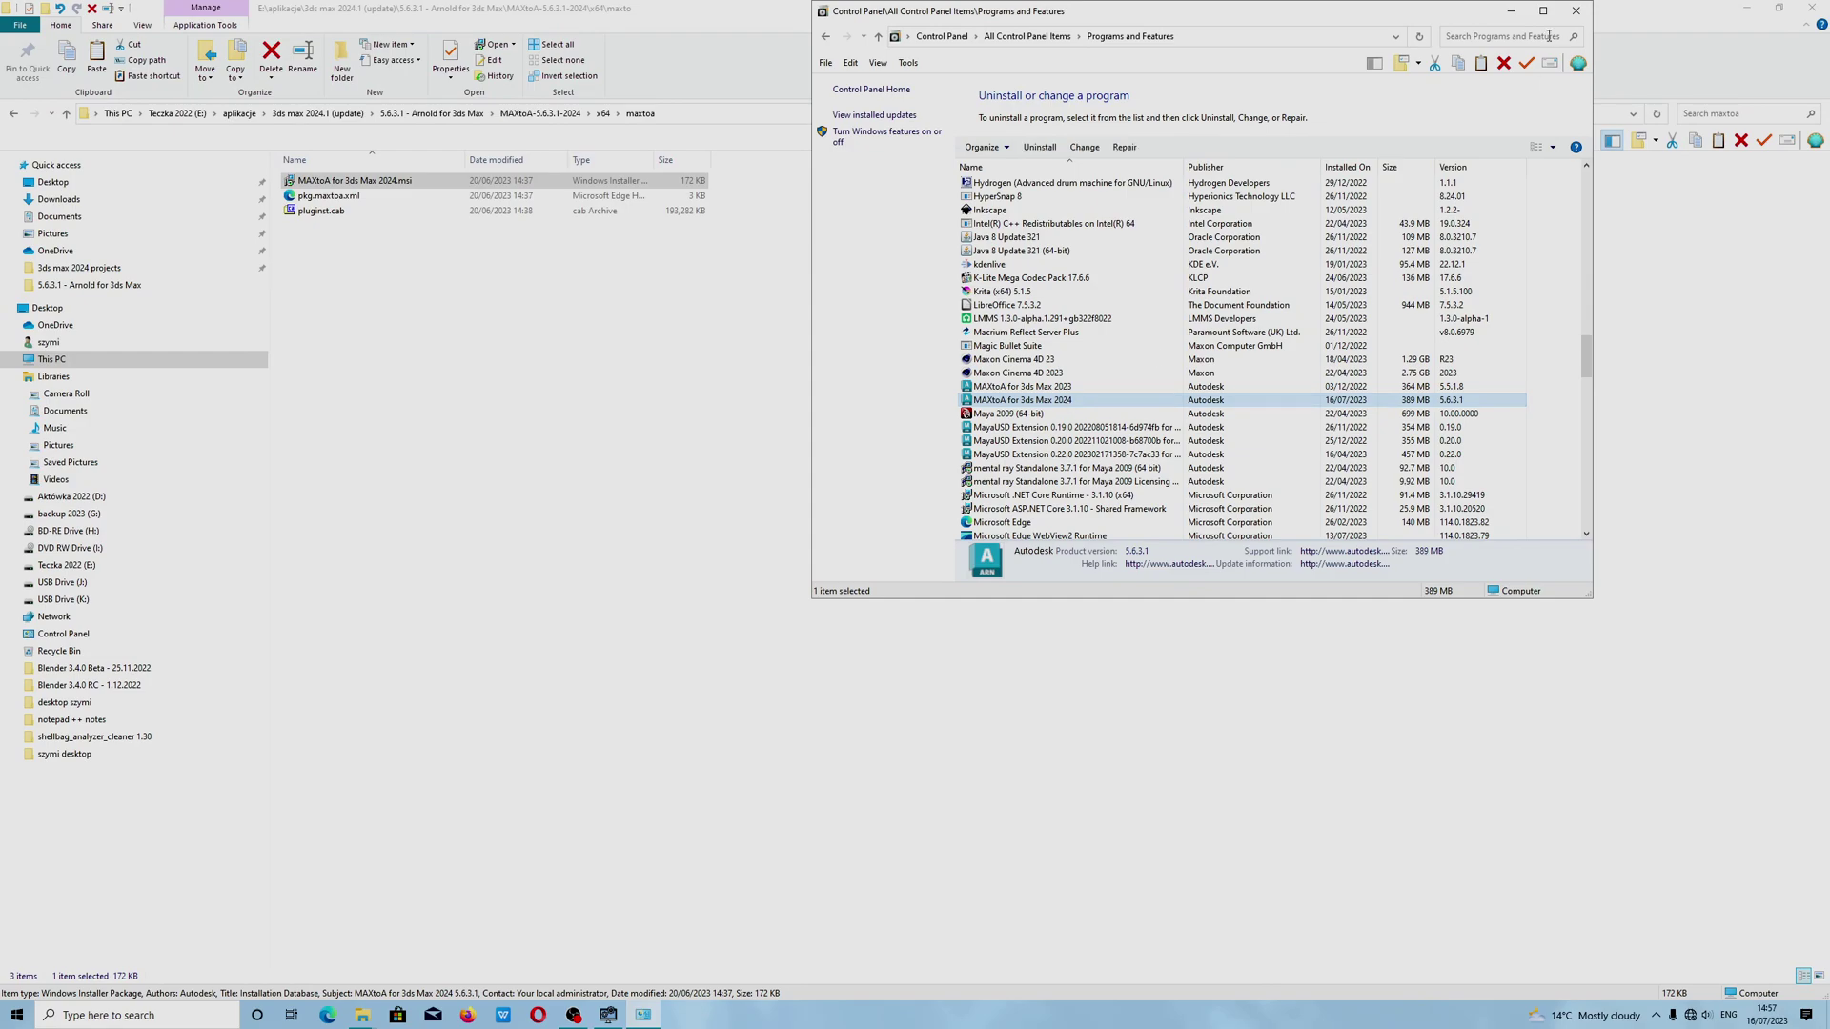
pyautogui.click(1504, 13)
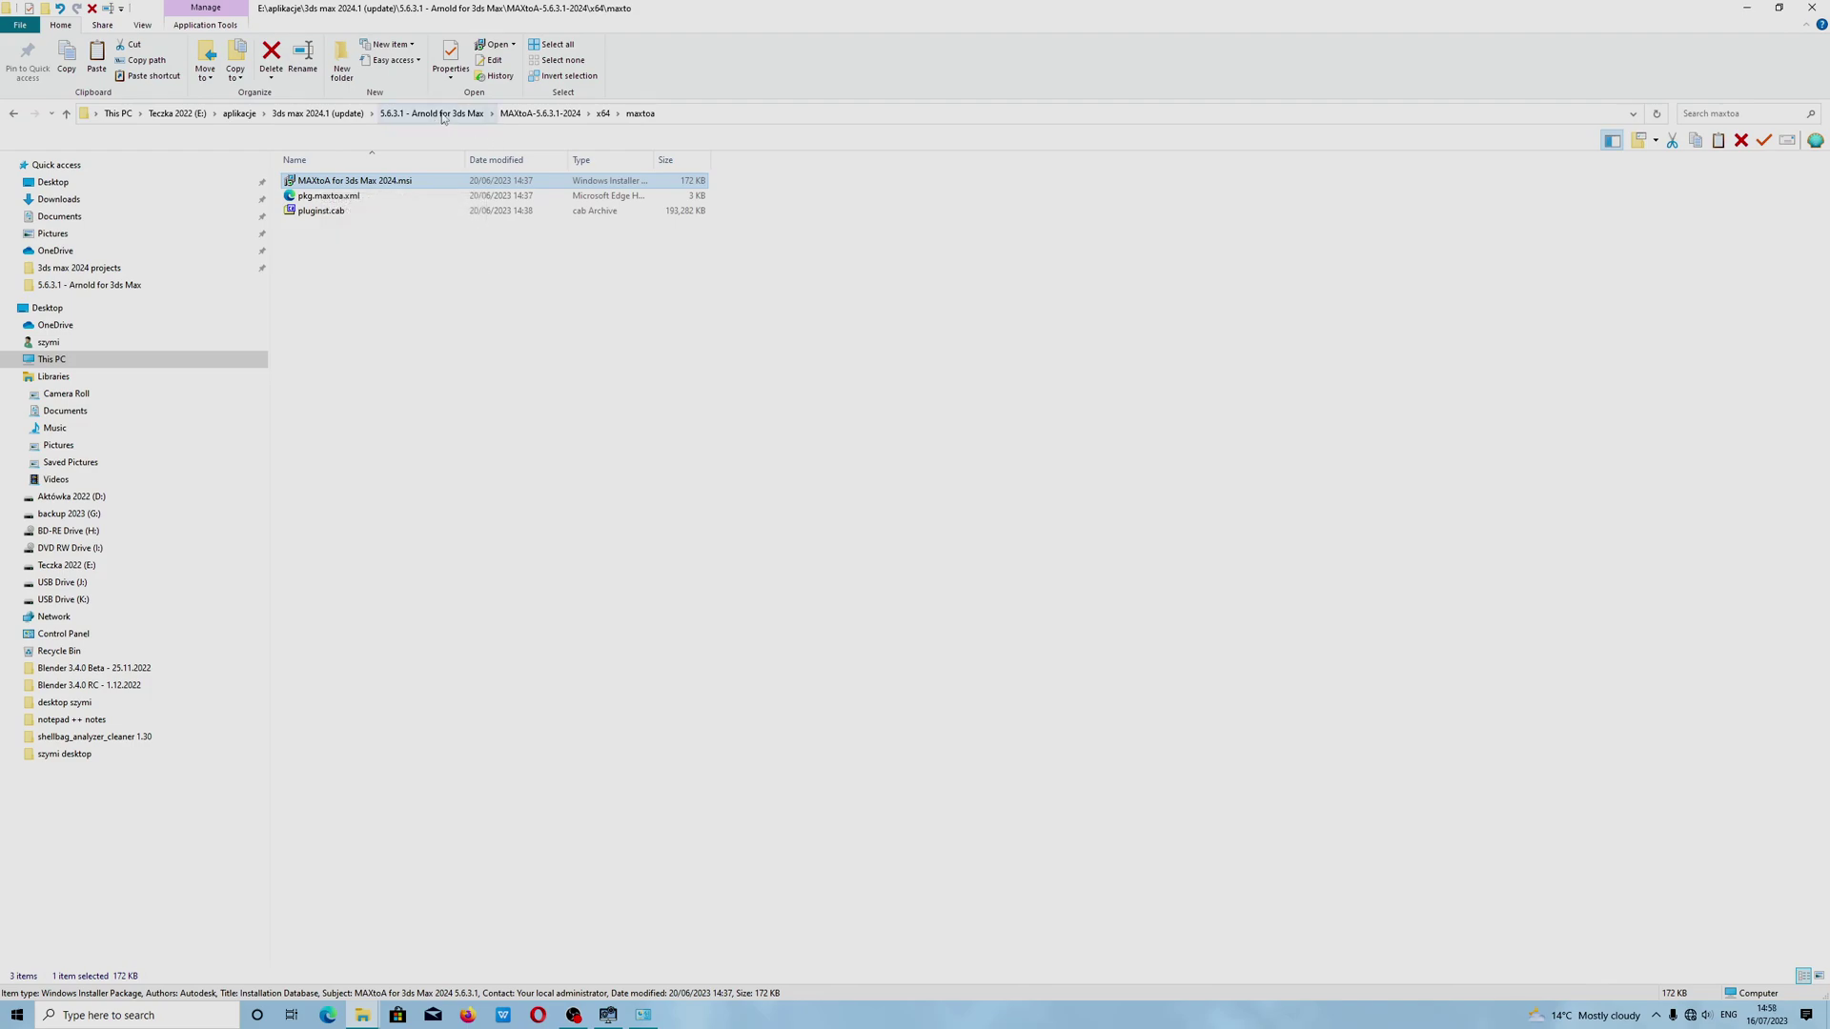
# Use the address bar breadcrumb to go up from x64\maxtoa to 5.6.3.1 - Arnold for 3ds Max
pyautogui.click(539, 113)
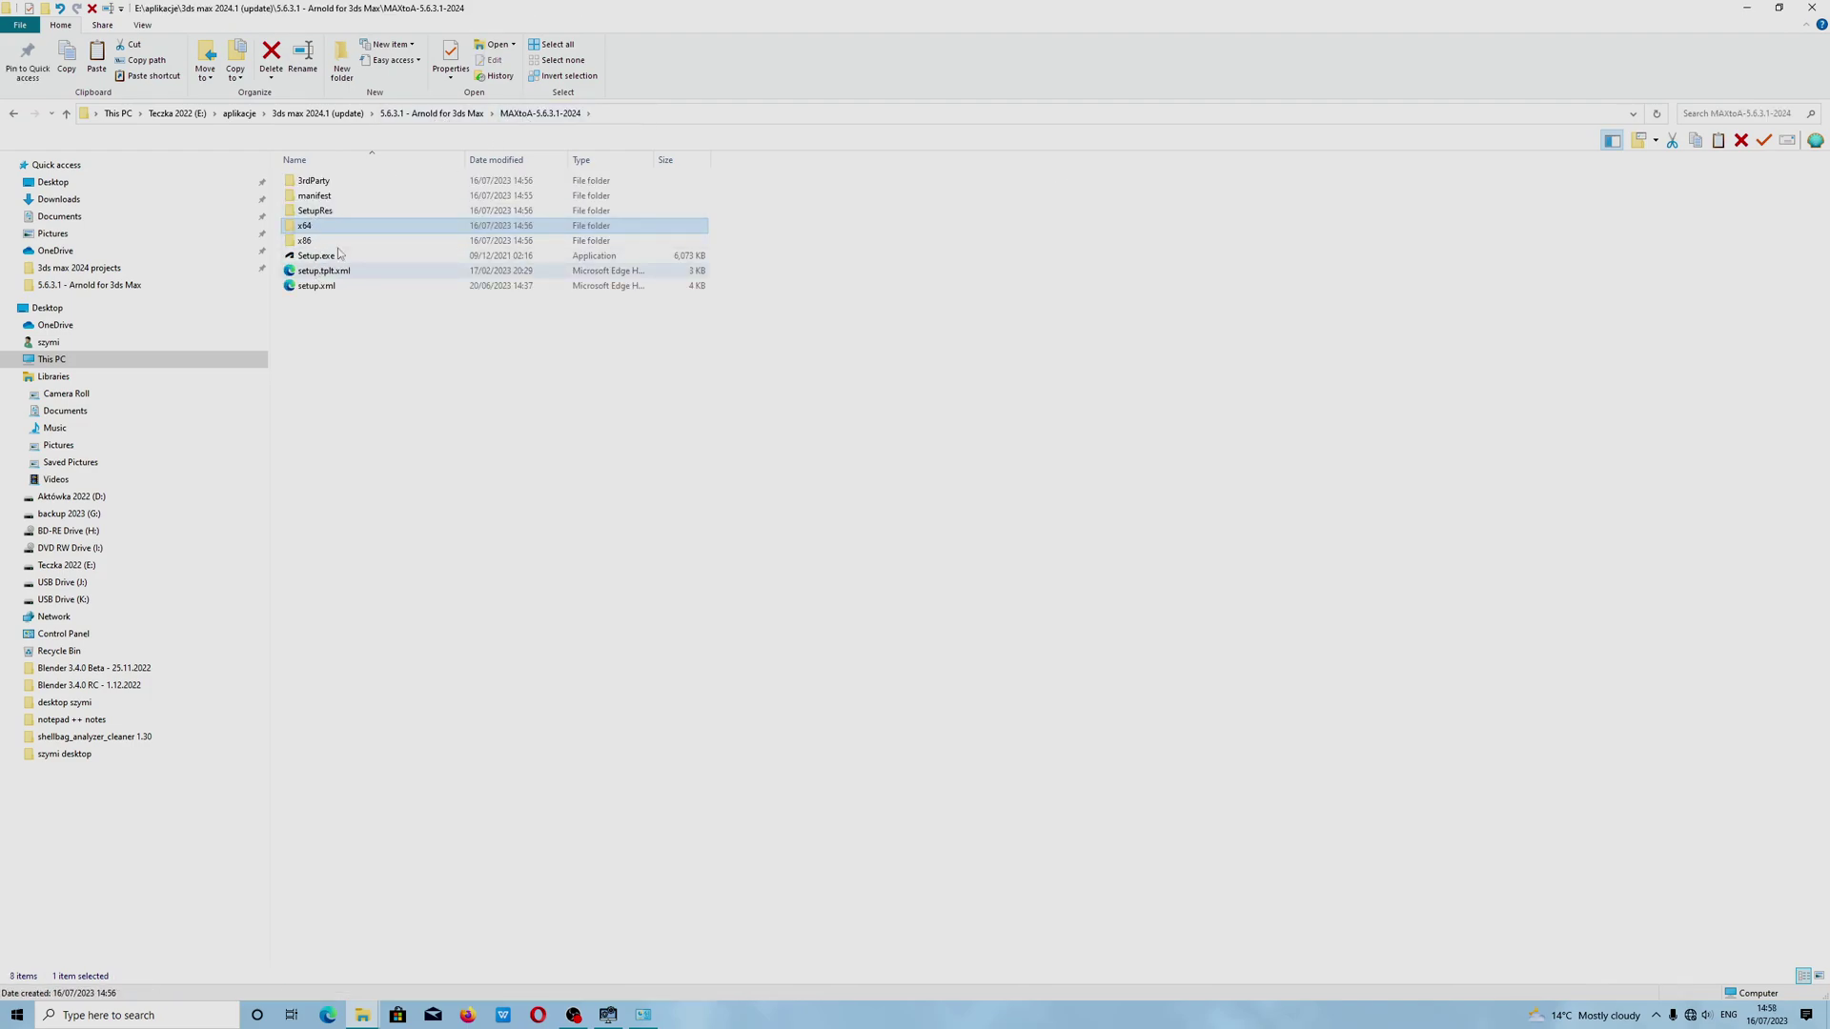
pyautogui.click(459, 116)
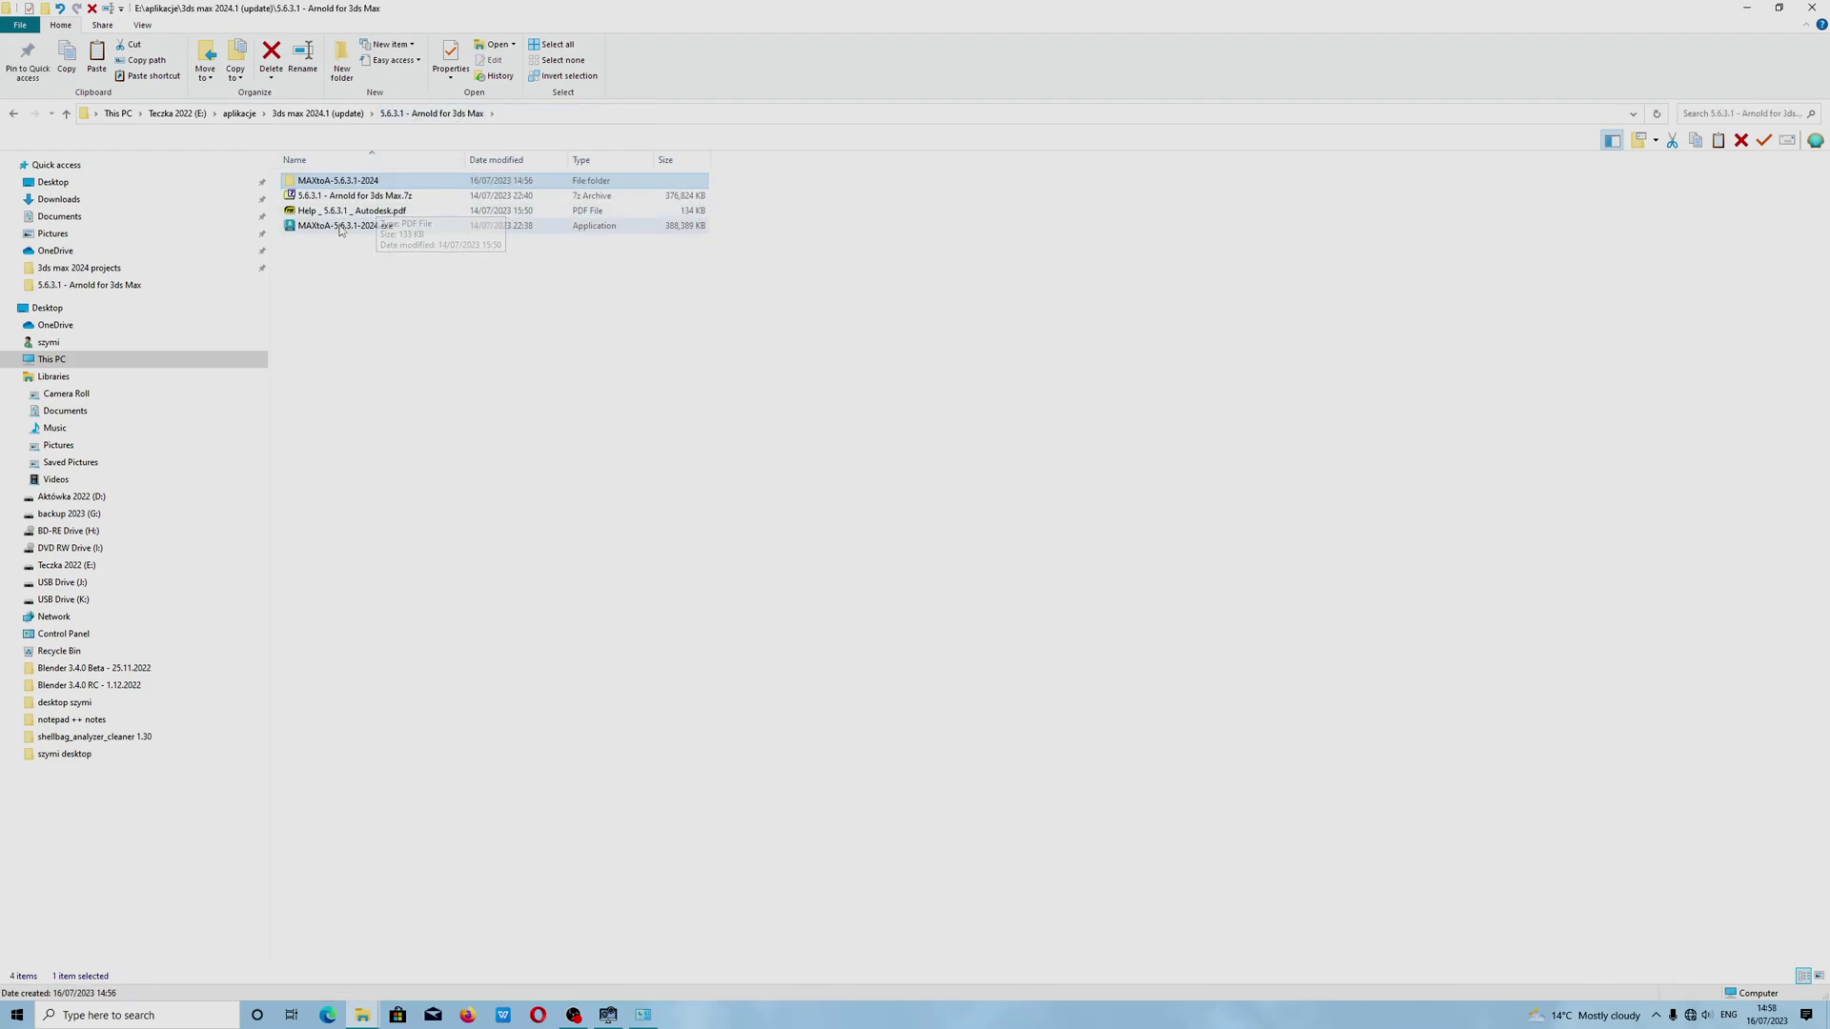